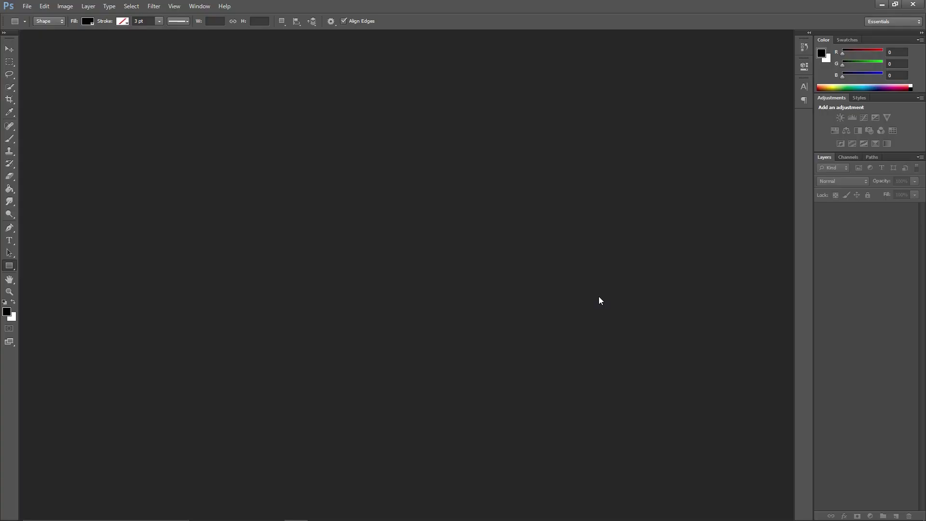
# - Create a new 512 × 512 pixel document in 8 bit RGB Color mode
pyautogui.hotkey('ctrl', 'n')
pyautogui.click(434, 219)
pyautogui.click(427, 248)
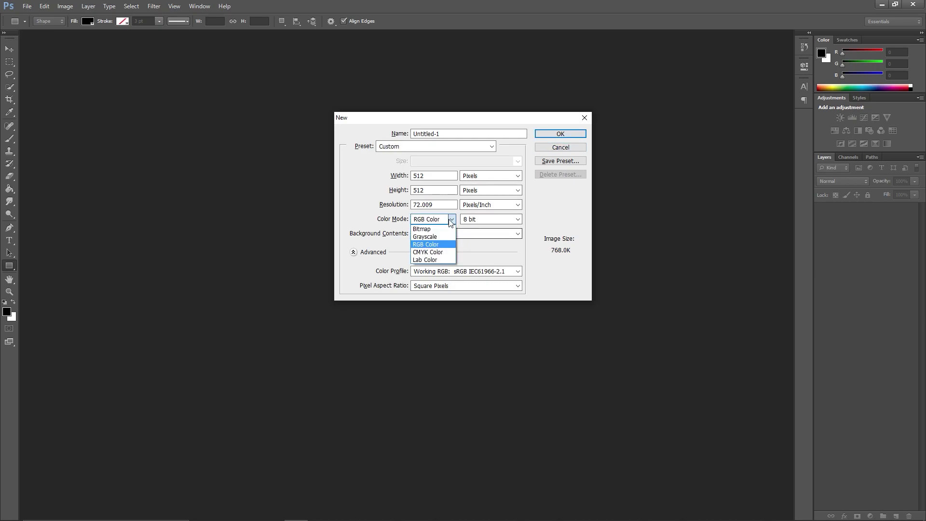
pyautogui.click(554, 135)
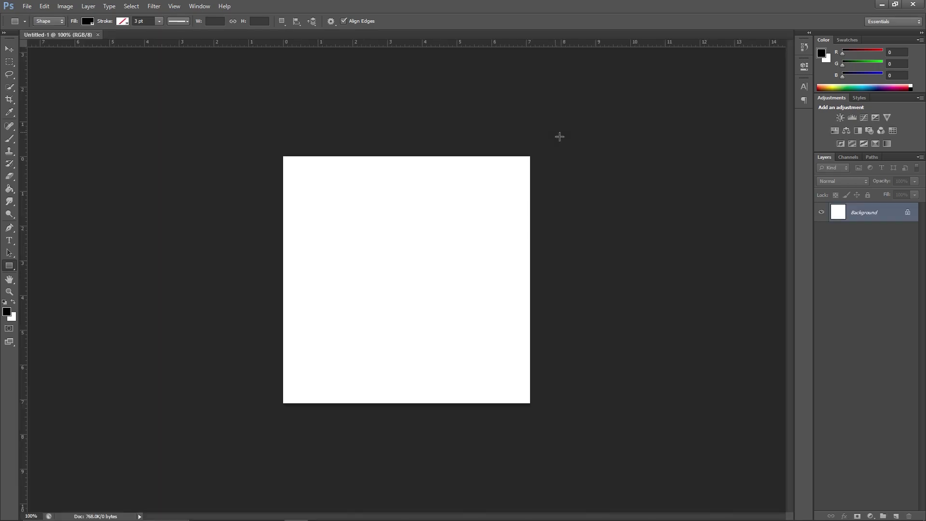
# - Fill the background with black and add an empty layer above it
pyautogui.click(14, 192)
pyautogui.click(480, 309)
pyautogui.click(896, 516)
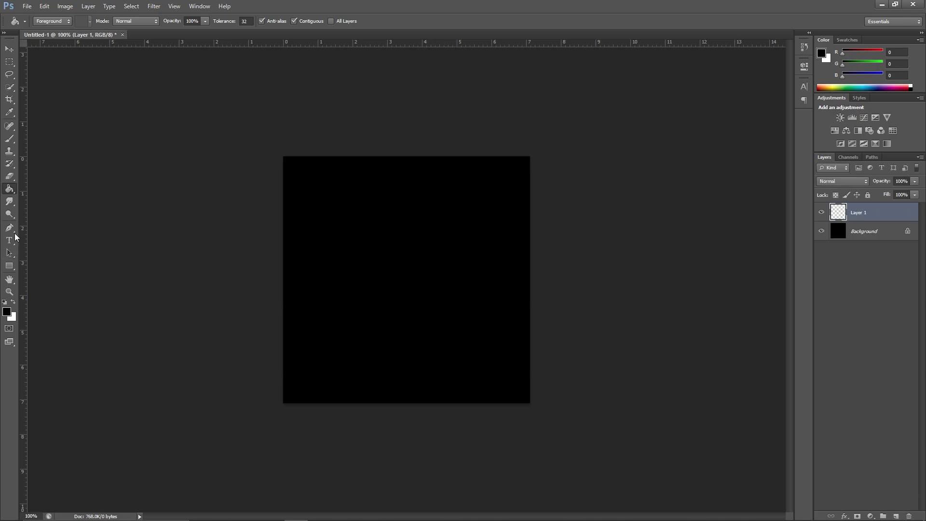
# - Paint a single round white dot near the middle of the canvas on the new layer with a 60 px brush
pyautogui.click(9, 139)
pyautogui.click(378, 366)
pyautogui.click(13, 301)
pyautogui.click(401, 291)
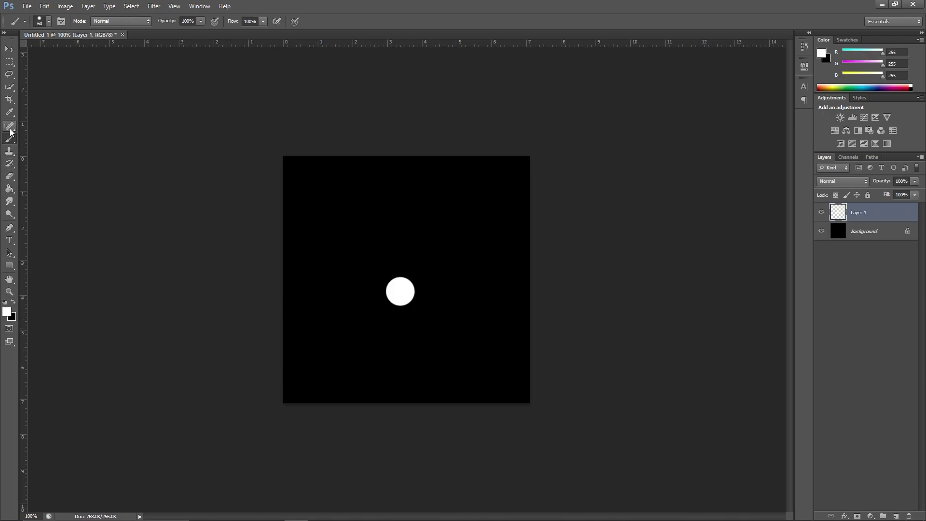
# - Select a tall rectangle as wide as the dot, from the canvas's upper edge down to the dot's middle
pyautogui.press('m')
pyautogui.hotkey('ctrl', '+')
pyautogui.hotkey('ctrl', '-')
pyautogui.moveTo(387, 155); pyautogui.dragTo(418, 298)
# - Fill the selected strip with a white-to-transparent linear gradient fading upward from the dot, and deselect it
pyautogui.click(9, 188)
pyautogui.click(44, 189)
pyautogui.click(48, 21)
pyautogui.click(370, 257)
pyautogui.click(556, 258)
pyautogui.click(416, 296)
pyautogui.click(659, 126)
pyautogui.click(546, 112)
pyautogui.moveTo(404, 299); pyautogui.dragTo(409, 160)
pyautogui.hotkey('ctrl', 'd')
# - Erase the dot's edges that stick out beyond the gradient tail to smooth the raindrop's sides
pyautogui.hotkey('ctrl', '+')
pyautogui.hotkey('ctrl', '+')
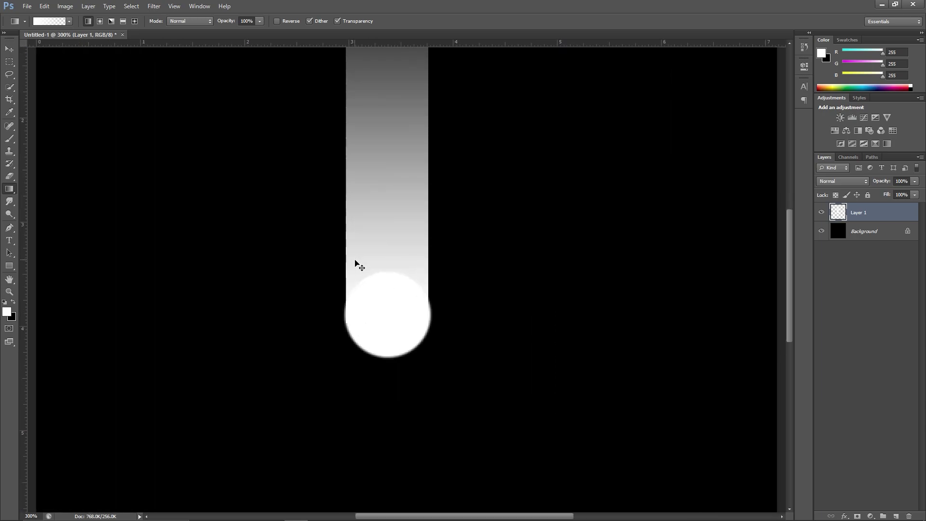
pyautogui.press('e')
pyautogui.click(430, 309)
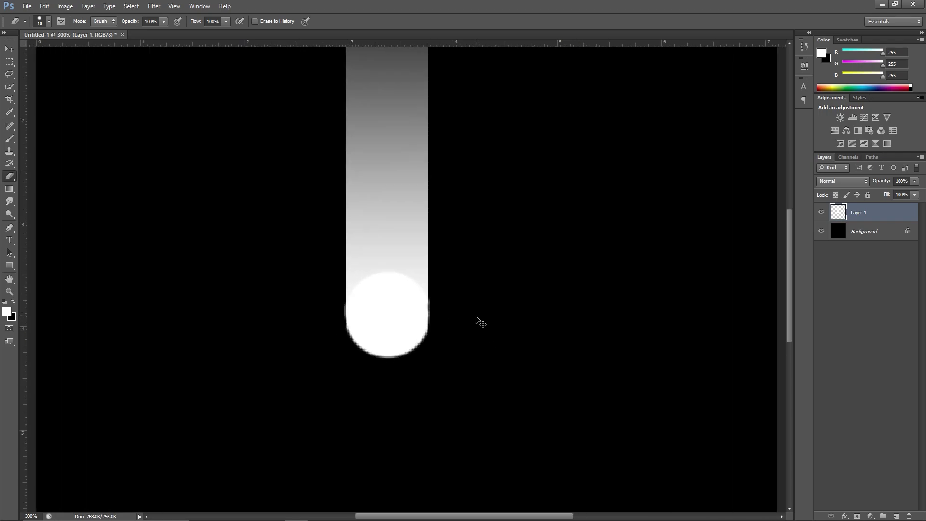
pyautogui.hotkey('ctrl', '0')
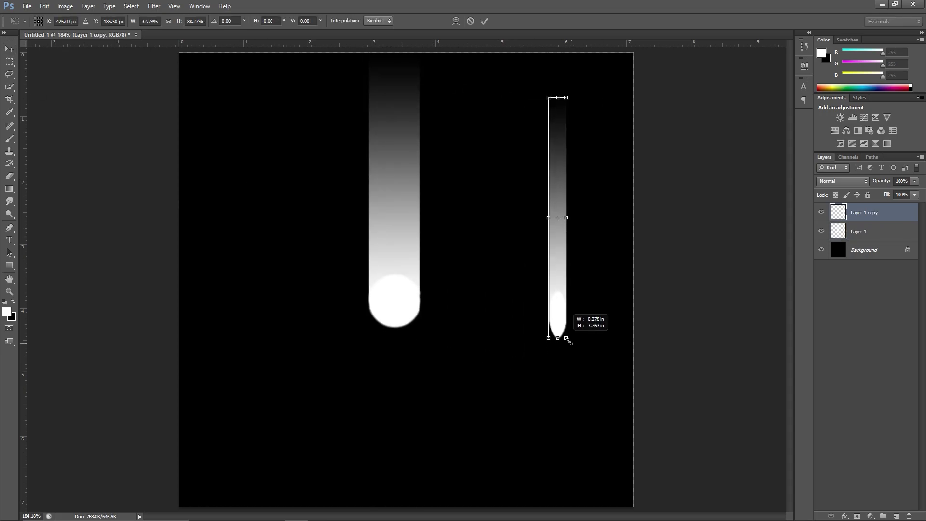
# - Spread resized raindrop copies over the canvas: thin ones near both side edges, a tall one in the middle and a short one at lower right
pyautogui.moveTo(554, 333); pyautogui.dragTo(600, 383)
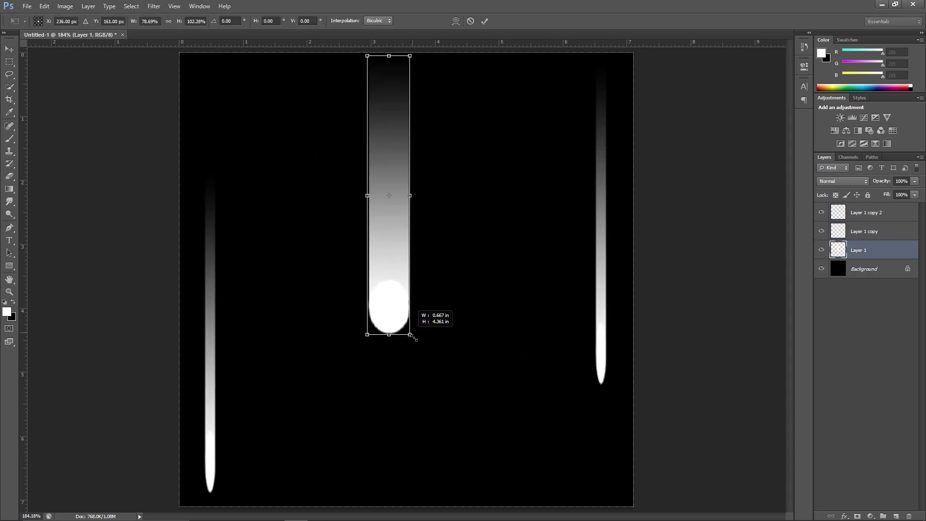
pyautogui.moveTo(390, 270); pyautogui.dragTo(264, 338)
pyautogui.keyDown('alt'); pyautogui.moveTo(265, 335); pyautogui.dragTo(404, 290); pyautogui.keyUp('alt')
pyautogui.hotkey('ctrl', 't')
pyautogui.moveTo(420, 356); pyautogui.dragTo(523, 364)
pyautogui.hotkey('ctrl', 't')
pyautogui.moveTo(535, 263); pyautogui.dragTo(520, 338)
pyautogui.press('Return')
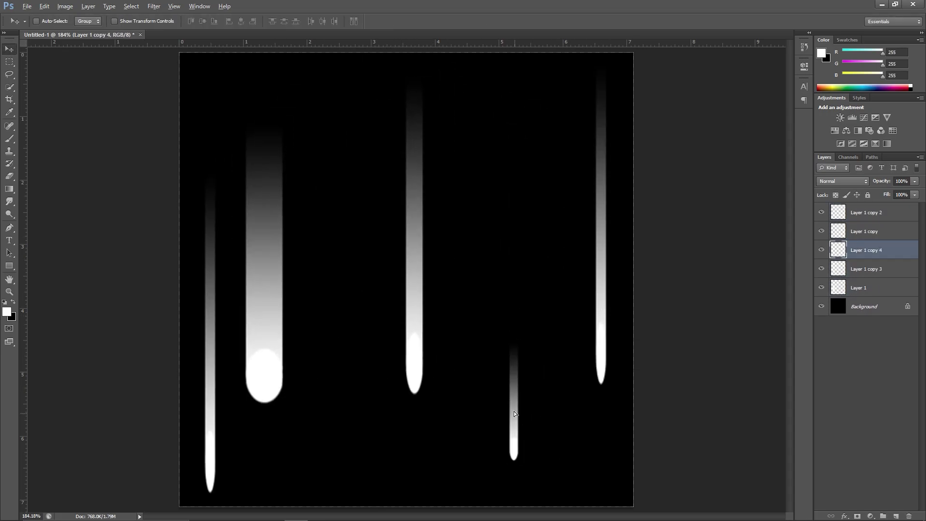
# - Duplicate the short raindrop to the upper left and the wide raindrop to the lower right, making the wide copy narrower and taller
pyautogui.keyDown('alt'); pyautogui.moveTo(515, 417); pyautogui.dragTo(309, 132); pyautogui.keyUp('alt')
pyautogui.click(859, 306)
pyautogui.keyDown('alt'); pyautogui.moveTo(272, 365); pyautogui.dragTo(561, 442); pyautogui.keyUp('alt')
pyautogui.hotkey('ctrl', 't')
pyautogui.moveTo(534, 342); pyautogui.dragTo(543, 342)
pyautogui.moveTo(557, 211); pyautogui.dragTo(556, 181)
pyautogui.press('Return')
# - Add a wide raindrop copy right of the canvas centre and a thin copy left of the centre
pyautogui.keyDown('alt'); pyautogui.moveTo(558, 451); pyautogui.dragTo(471, 324); pyautogui.keyUp('alt')
pyautogui.moveTo(602, 327)
pyautogui.keyDown('ctrl'); pyautogui.mouseDown()
pyautogui.moveTo(357, 319)
pyautogui.moveTo(357, 302)
pyautogui.mouseUp(); pyautogui.keyUp('ctrl')
pyautogui.moveTo(358, 316)
pyautogui.keyDown('alt'); pyautogui.mouseDown()
pyautogui.moveTo(603, 421)
pyautogui.moveTo(309, 407)
pyautogui.mouseUp(); pyautogui.keyUp('alt')
pyautogui.hotkey('ctrl', 'z')
# - Duplicate the wide raindrop to the lower left of the canvas centre and resize the copy with Free Transform
pyautogui.keyDown('ctrl'); pyautogui.keyDown('alt'); pyautogui.moveTo(560, 444); pyautogui.dragTo(331, 412); pyautogui.keyUp('alt'); pyautogui.keyUp('ctrl')
pyautogui.hotkey('ctrl', 't')
pyautogui.moveTo(327, 147); pyautogui.dragTo(327, 207)
pyautogui.moveTo(335, 434); pyautogui.dragTo(335, 476)
pyautogui.click(485, 22)
# - Add thin raindrop copies at the lower centre and upper left, plus a short one beside the canvas's left edge
pyautogui.keyDown('alt'); pyautogui.moveTo(602, 394); pyautogui.dragTo(380, 416); pyautogui.keyUp('alt')
pyautogui.keyDown('alt'); pyautogui.moveTo(513, 446); pyautogui.dragTo(299, 472); pyautogui.keyUp('alt')
pyautogui.hotkey('ctrl', 't')
pyautogui.moveTo(299, 472)
pyautogui.keyDown('alt'); pyautogui.mouseDown()
pyautogui.moveTo(230, 218)
pyautogui.moveTo(231, 368)
pyautogui.mouseUp(); pyautogui.keyUp('alt')
pyautogui.moveTo(233, 322); pyautogui.dragTo(234, 273)
pyautogui.moveTo(301, 454); pyautogui.dragTo(197, 210)
pyautogui.hotkey('ctrl', 'z')
pyautogui.press('Return')
# - Add a thin raindrop in the upper right, shift the short lower-right drop slightly, and merge all raindrop layers
pyautogui.moveTo(384, 443)
pyautogui.keyDown('ctrl'); pyautogui.keyDown('alt'); pyautogui.mouseDown()
pyautogui.moveTo(516, 308)
pyautogui.moveTo(535, 319)
pyautogui.mouseUp(); pyautogui.keyUp('alt'); pyautogui.keyUp('ctrl')
pyautogui.keyDown('ctrl'); pyautogui.moveTo(514, 435); pyautogui.dragTo(505, 453); pyautogui.keyUp('ctrl')
pyautogui.hotkey('ctrl', 'alt', 'a')
pyautogui.hotkey('ctrl', 'e')
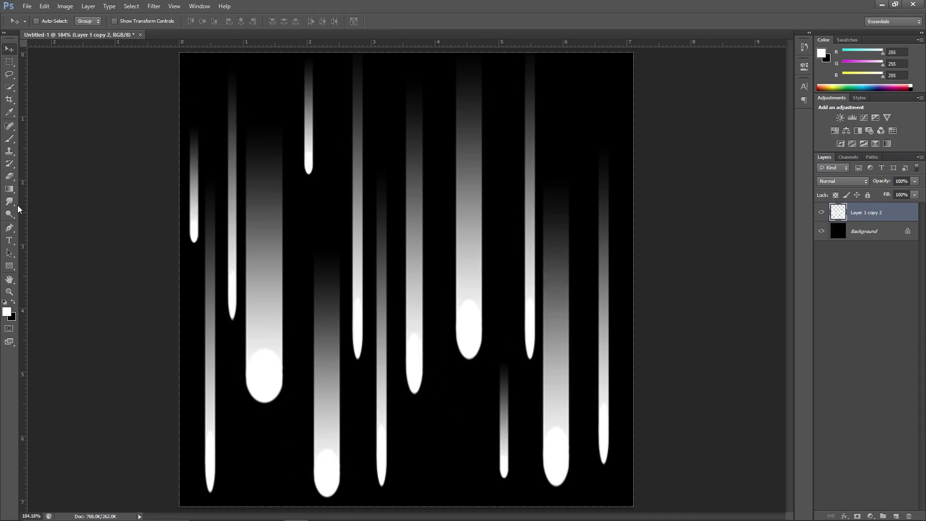
# - Crop the document to the existing canvas bounds with Delete Cropped Pixels enabled
pyautogui.click(9, 99)
pyautogui.click(87, 121)
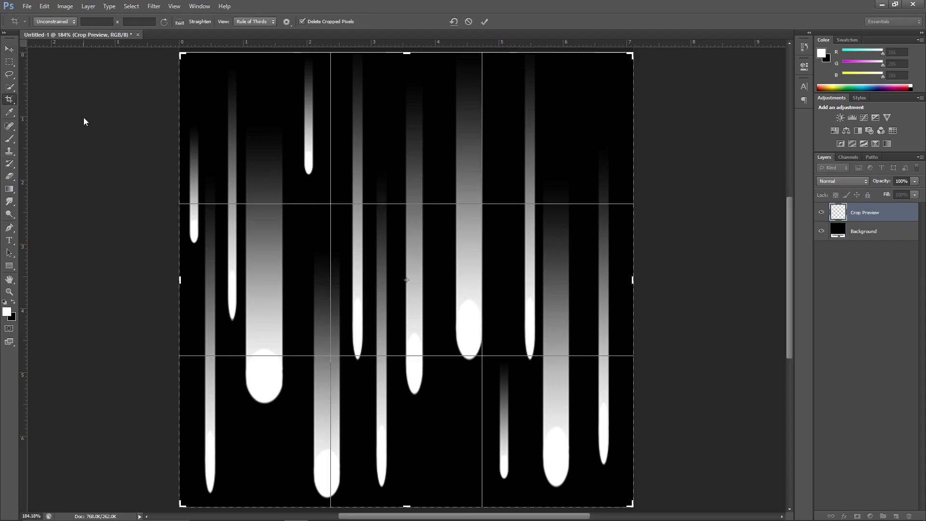
pyautogui.click(487, 24)
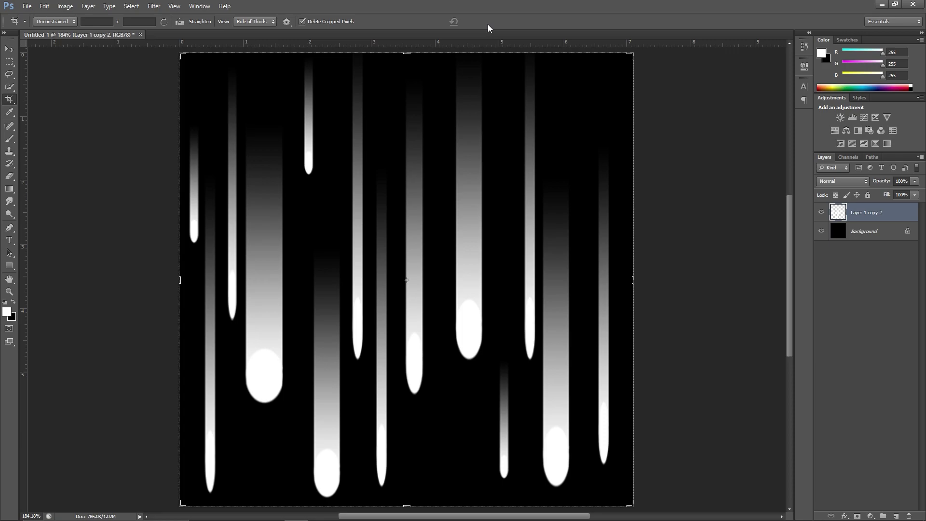
# - Apply the Offset filter to the raindrop layer with Horizontal 0, Vertical +265 and Wrap Around, with the preview enabled
pyautogui.click(174, 5)
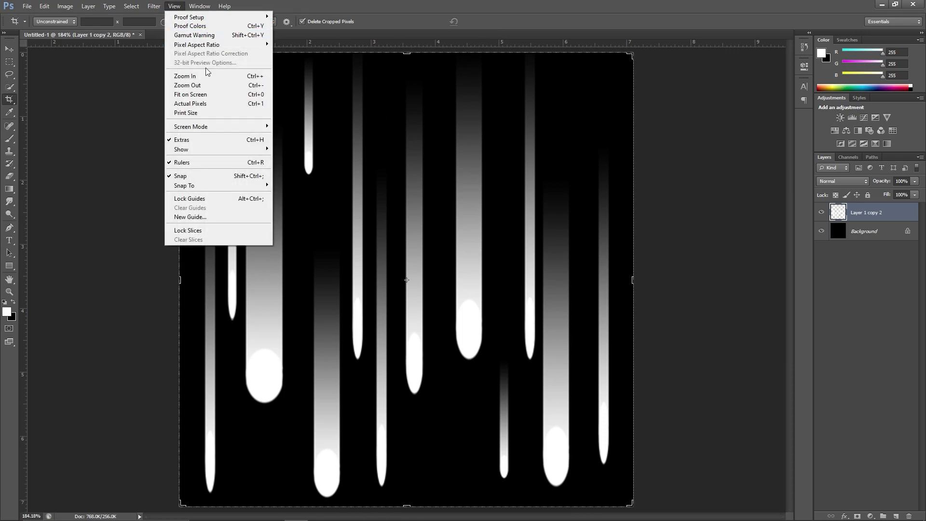
pyautogui.moveTo(154, 6)
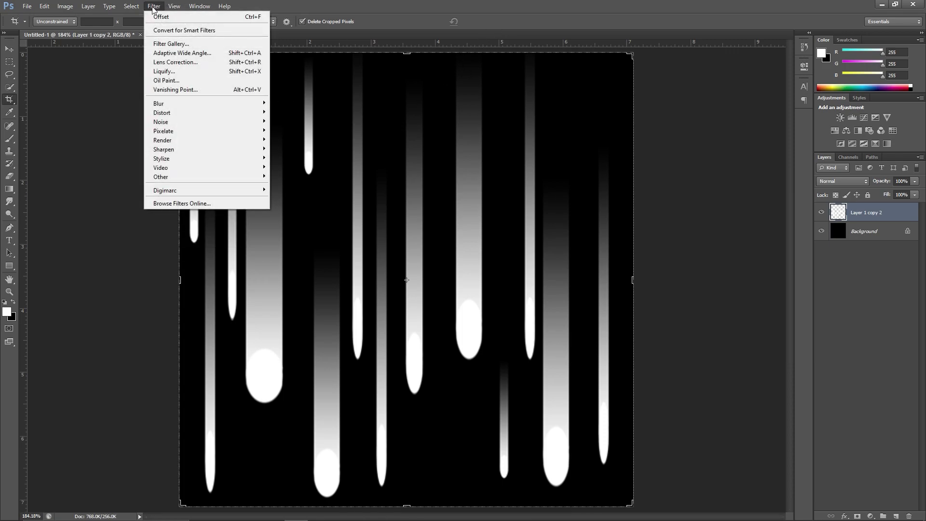
pyautogui.moveTo(198, 177)
pyautogui.click(290, 213)
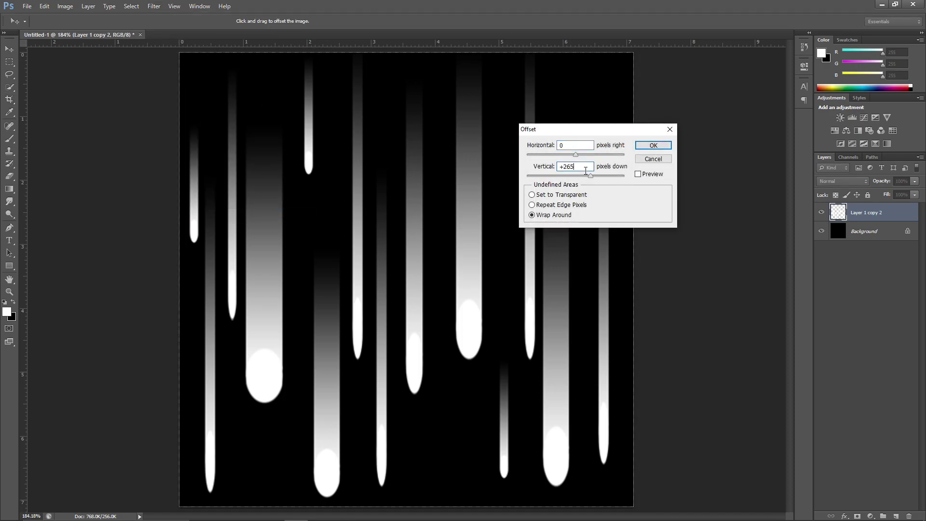
pyautogui.click(638, 174)
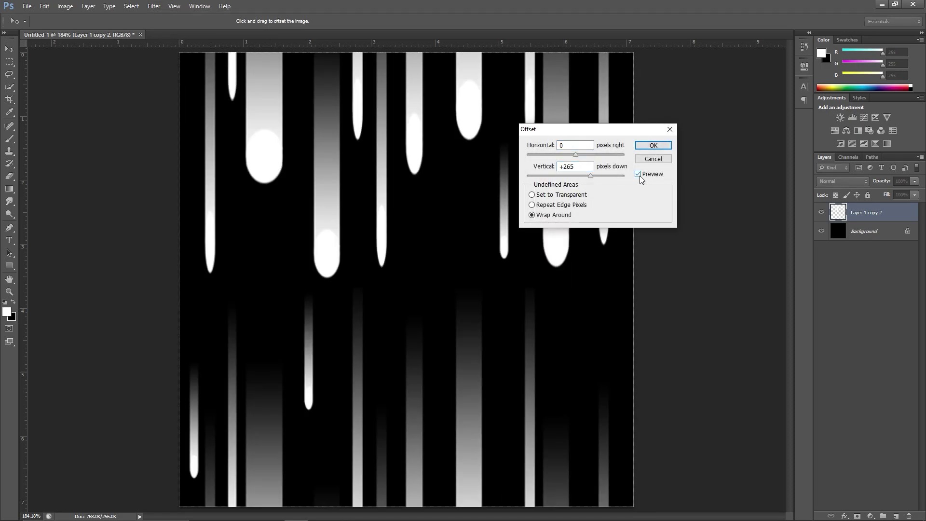
pyautogui.moveTo(602, 132); pyautogui.dragTo(730, 127)
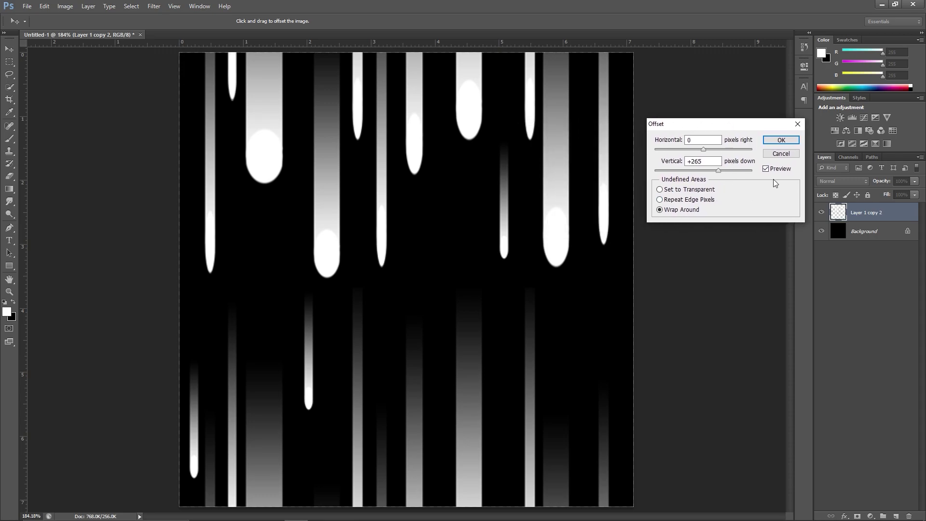
pyautogui.click(782, 140)
# - Add a new layer and paint a white dot in the empty area near the canvas centre
pyautogui.press('c')
pyautogui.click(9, 139)
pyautogui.click(437, 327)
pyautogui.click(9, 62)
pyautogui.hotkey('ctrl', '+')
pyautogui.hotkey('ctrl', '+')
pyautogui.moveTo(440, 170)
pyautogui.mouseDown()
pyautogui.moveTo(476, 362)
pyautogui.moveTo(464, 172)
pyautogui.mouseUp()
pyautogui.click(9, 189)
pyautogui.hotkey('ctrl', 'd')
pyautogui.hotkey('ctrl', '-')
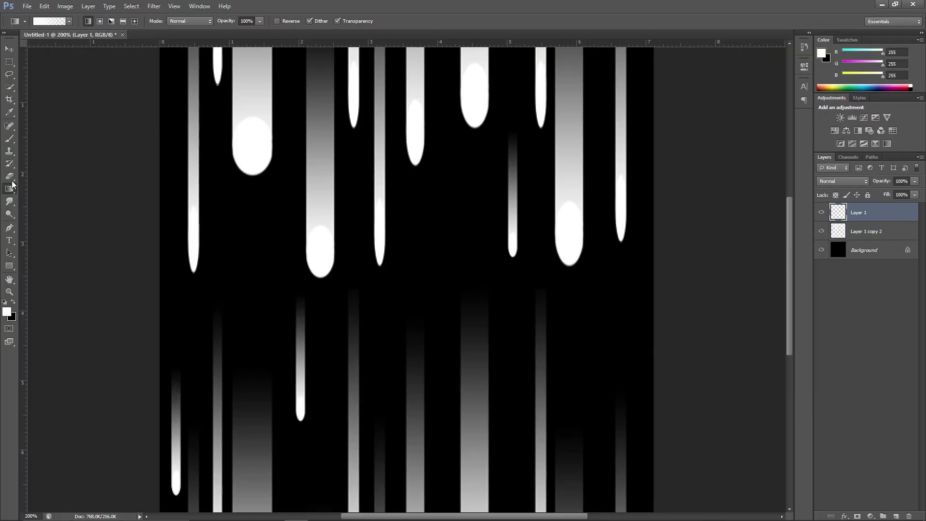
pyautogui.click(441, 325)
# - Give the new dot a tail by filling a tall selection above it with the white-to-transparent gradient, and deselect
pyautogui.press('m')
pyautogui.moveTo(431, 111); pyautogui.dragTo(459, 331)
pyautogui.press('g')
pyautogui.moveTo(443, 329); pyautogui.dragTo(445, 125)
pyautogui.hotkey('ctrl', 'd')
# - Erase the new raindrop's protruding dot edges so its sides run flush with the tail
pyautogui.hotkey('ctrl', '-')
pyautogui.hotkey('ctrl', '+')
pyautogui.hotkey('ctrl', '+')
pyautogui.hotkey('ctrl', '+')
pyautogui.press('e')
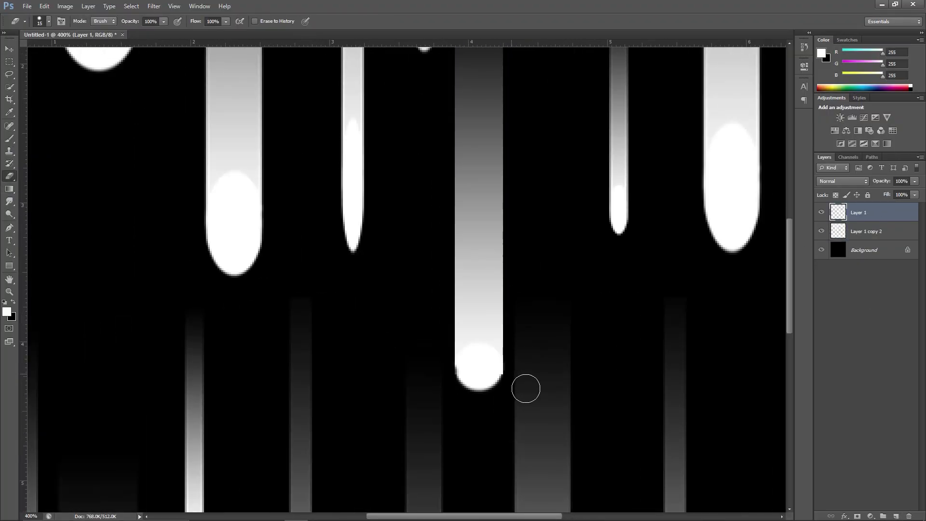
pyautogui.hotkey('ctrl', '-')
pyautogui.hotkey('ctrl', '-')
# - Duplicate the new raindrop, narrow the copy, and place thin drops in the gaps at both sides of the canvas
pyautogui.press('v')
pyautogui.moveTo(482, 217)
pyautogui.mouseDown()
pyautogui.moveTo(439, 309)
pyautogui.moveTo(508, 437)
pyautogui.mouseUp()
pyautogui.hotkey('ctrl', 't')
pyautogui.moveTo(518, 387); pyautogui.dragTo(512, 387)
pyautogui.press('Return')
pyautogui.moveTo(507, 428)
pyautogui.mouseDown()
pyautogui.moveTo(598, 368)
pyautogui.moveTo(274, 340)
pyautogui.mouseUp()
pyautogui.click(867, 269)
pyautogui.keyDown('alt'); pyautogui.moveTo(314, 394); pyautogui.dragTo(341, 394); pyautogui.keyUp('alt')
pyautogui.hotkey('ctrl', 'z')
# - Duplicate the thin raindrop, shrink the copy into a short drop, and spread short copies through the remaining gaps
pyautogui.click(867, 212)
pyautogui.keyDown('alt'); pyautogui.moveTo(270, 338); pyautogui.dragTo(382, 393); pyautogui.keyUp('alt')
pyautogui.hotkey('ctrl', 't')
pyautogui.keyDown('shift'); pyautogui.moveTo(387, 430); pyautogui.dragTo(383, 322); pyautogui.keyUp('shift')
pyautogui.moveTo(384, 256); pyautogui.dragTo(411, 222)
pyautogui.press('Return')
pyautogui.keyDown('alt'); pyautogui.moveTo(410, 261); pyautogui.dragTo(511, 422); pyautogui.keyUp('alt')
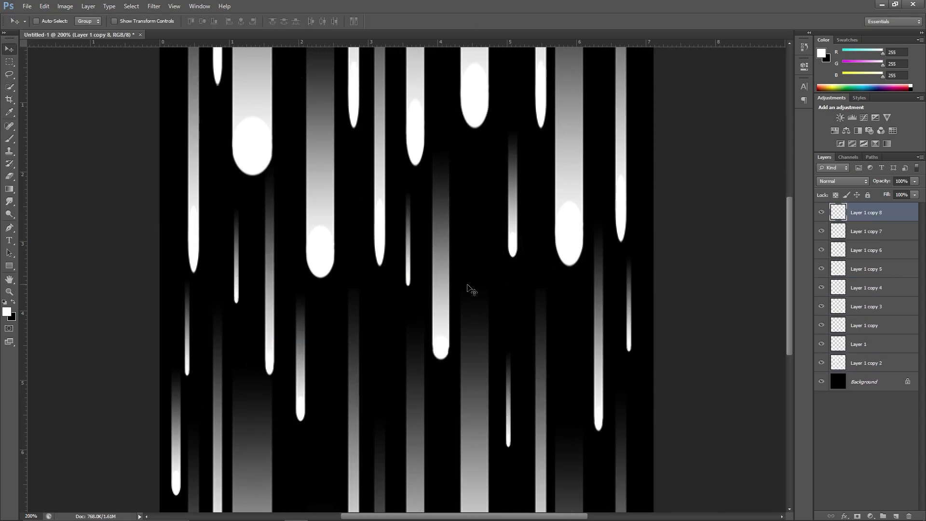
# - Merge all raindrop layers above the Background into a single layer
pyautogui.keyDown('shift'); pyautogui.click(874, 375); pyautogui.keyUp('shift')
pyautogui.rightClick(874, 375)
pyautogui.click(858, 265)
# - Float the Untitled-1 document in its own smaller window
pyautogui.moveTo(96, 34); pyautogui.dragTo(123, 183)
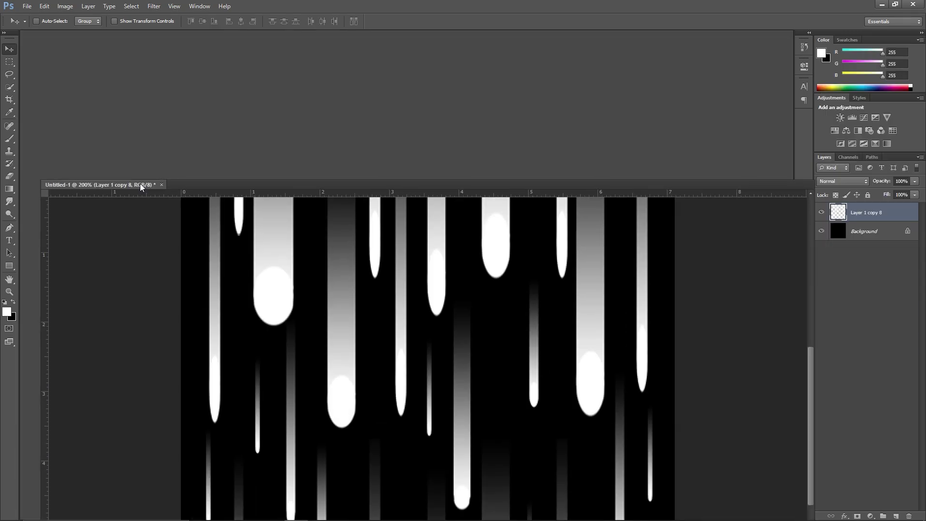
pyautogui.hotkey('ctrl', '-')
pyautogui.hotkey('ctrl', '-')
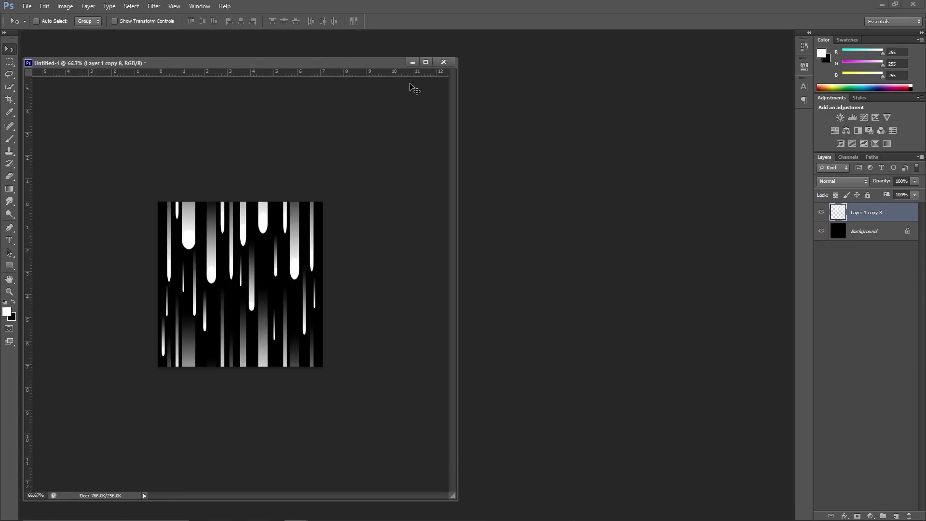
pyautogui.moveTo(247, 189); pyautogui.dragTo(257, 169)
# - Create a new 512 × 512 pixel, 8 bit Grayscale document named RaindropsTexture with a white background
pyautogui.hotkey('ctrl', 'n')
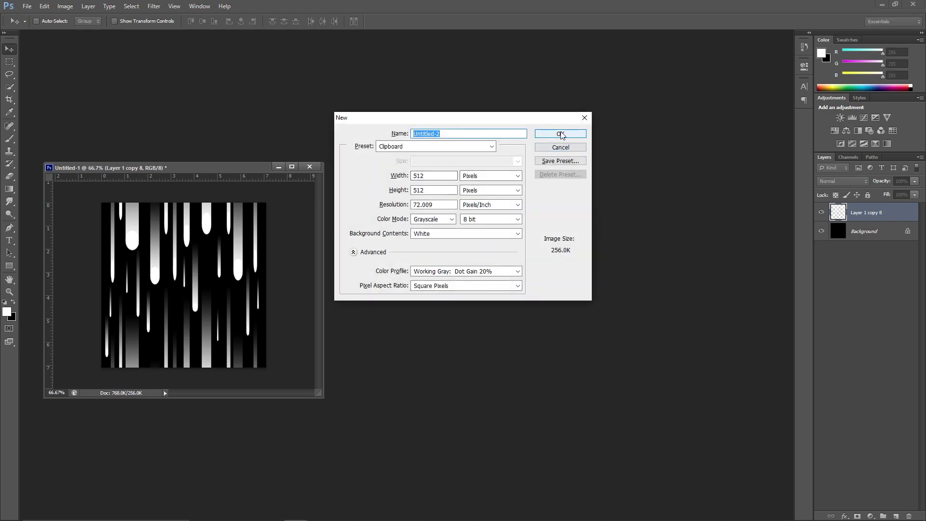
pyautogui.write('RaindropsTexture')
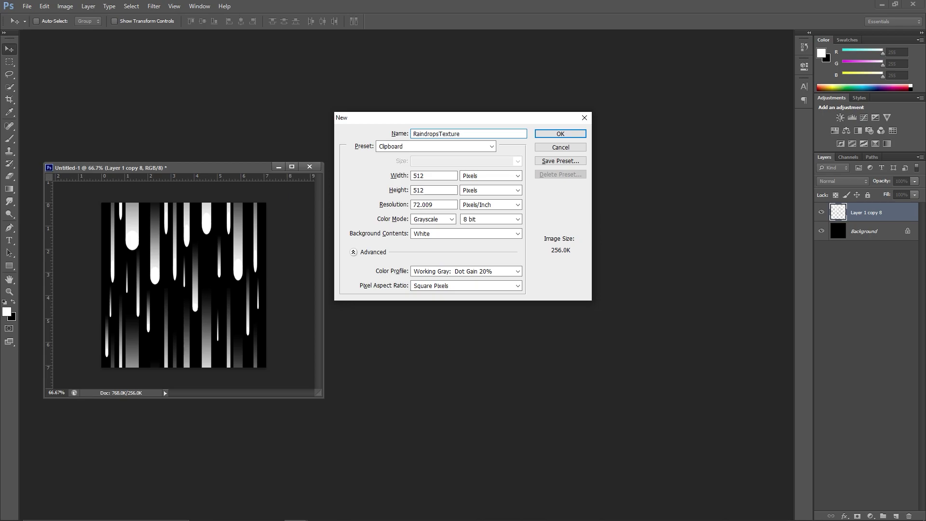
pyautogui.press('Return')
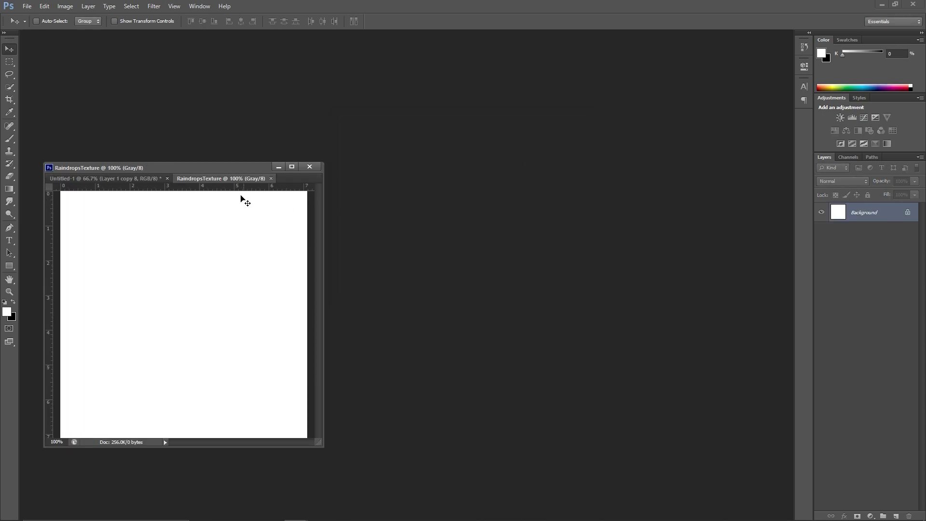
# - Separate RaindropsTexture into its own window, arrange it side by side with Untitled-1, and make it active
pyautogui.moveTo(201, 174); pyautogui.dragTo(528, 159)
pyautogui.moveTo(225, 169); pyautogui.dragTo(242, 140)
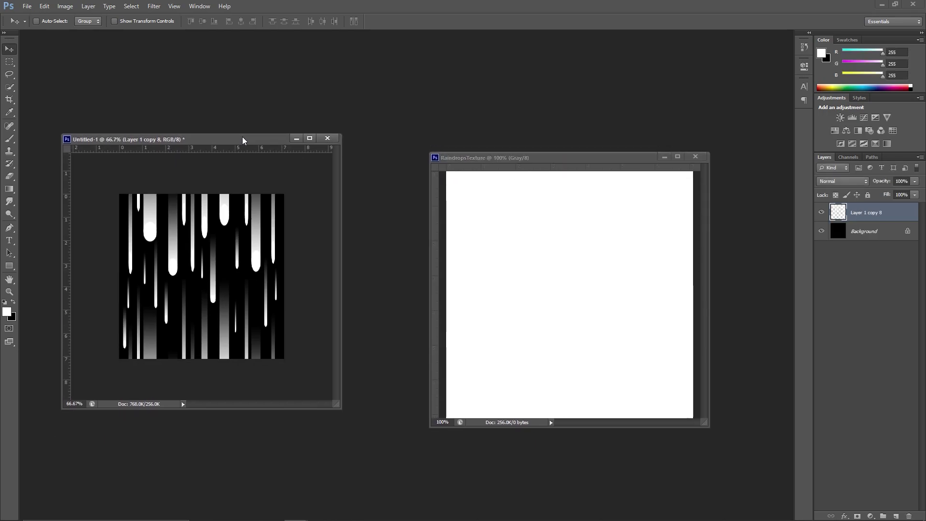
pyautogui.click(567, 164)
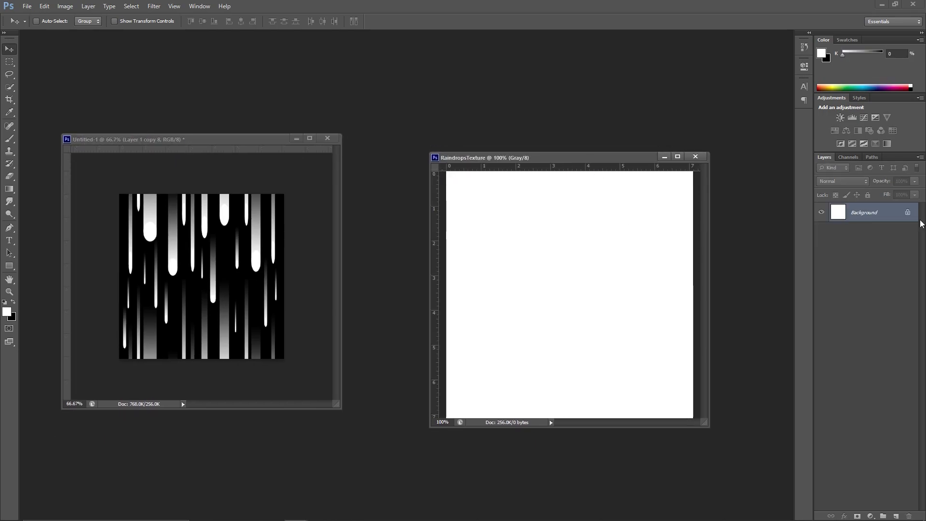
# - Convert the RaindropsTexture background into an editable layer and swap the foreground and background colours
pyautogui.doubleClick(912, 219)
pyautogui.click(540, 163)
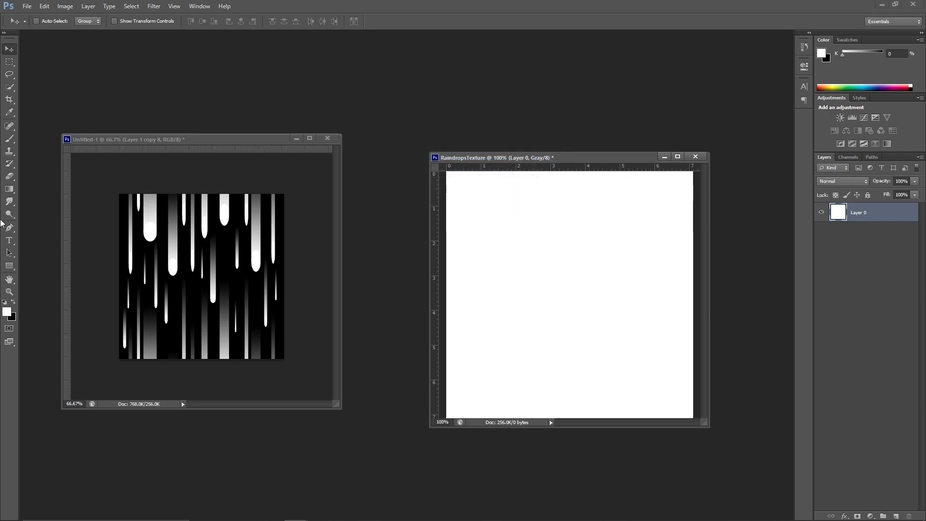
pyautogui.click(13, 303)
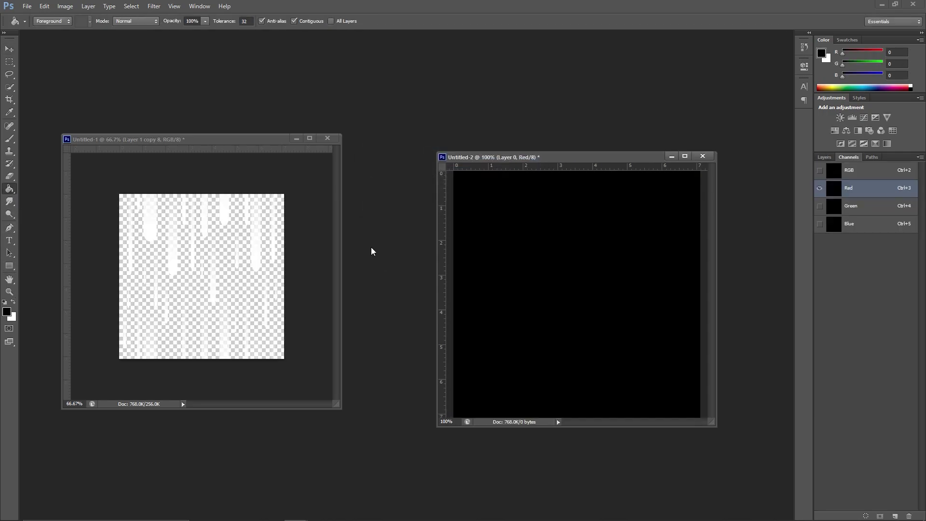
# - Copy the raindrop layer from Untitled-1 and paste it into the Red channel of Untitled-2
pyautogui.click(254, 139)
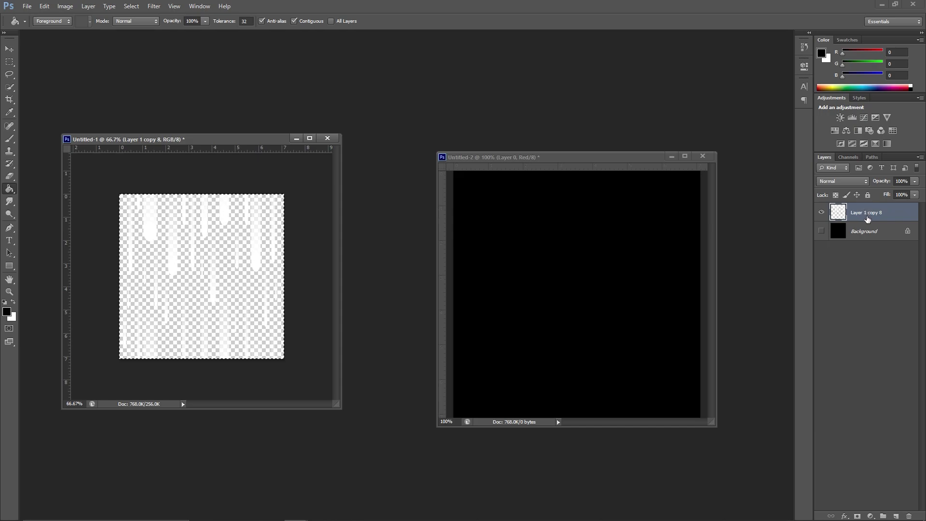
pyautogui.click(610, 160)
pyautogui.click(850, 157)
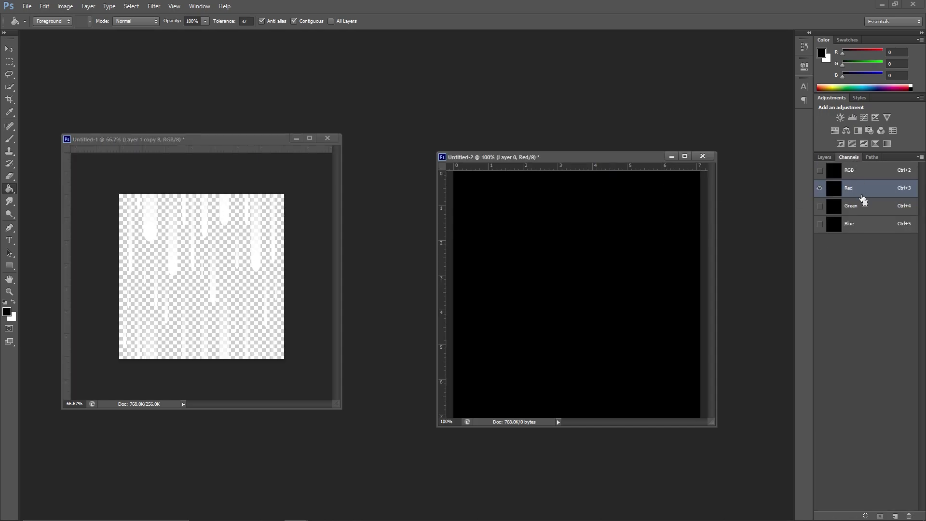
pyautogui.hotkey('ctrl', 'v')
# - Select the whole canvas in Untitled-1, add a new layer above the raindrops, and undo the added layer
pyautogui.click(244, 142)
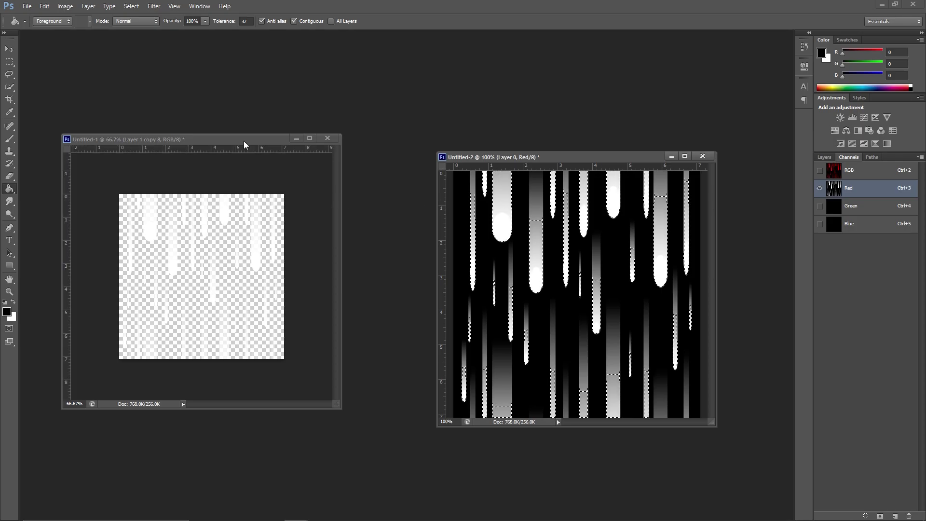
pyautogui.hotkey('ctrl', 'a')
pyautogui.click(824, 158)
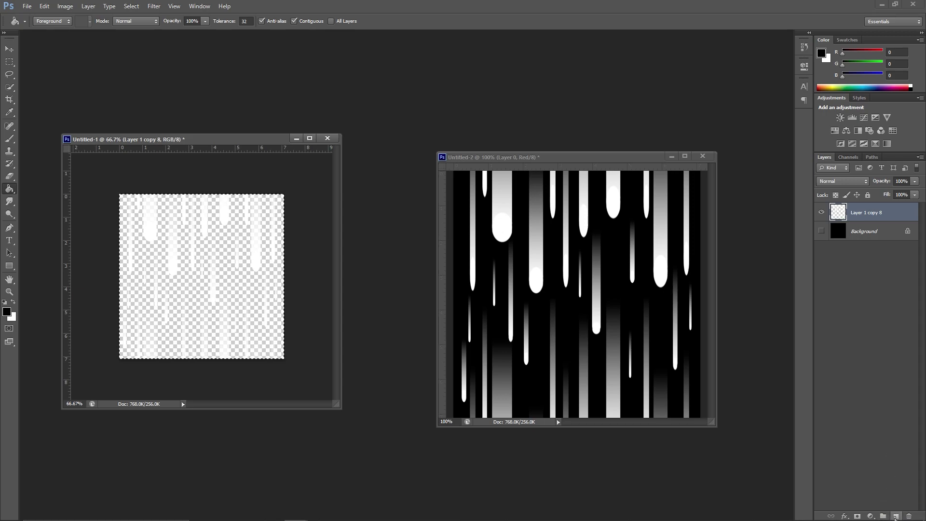
pyautogui.click(896, 516)
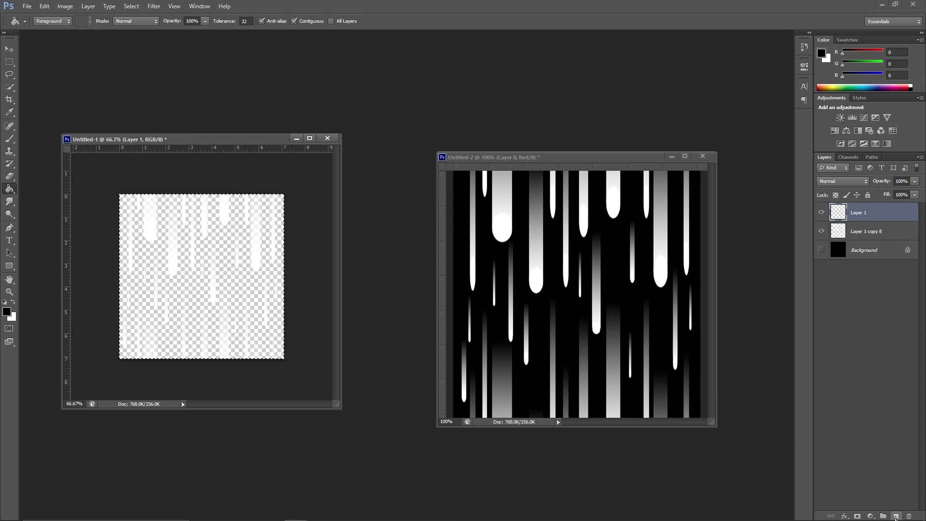
pyautogui.hotkey('ctrl', 'z')
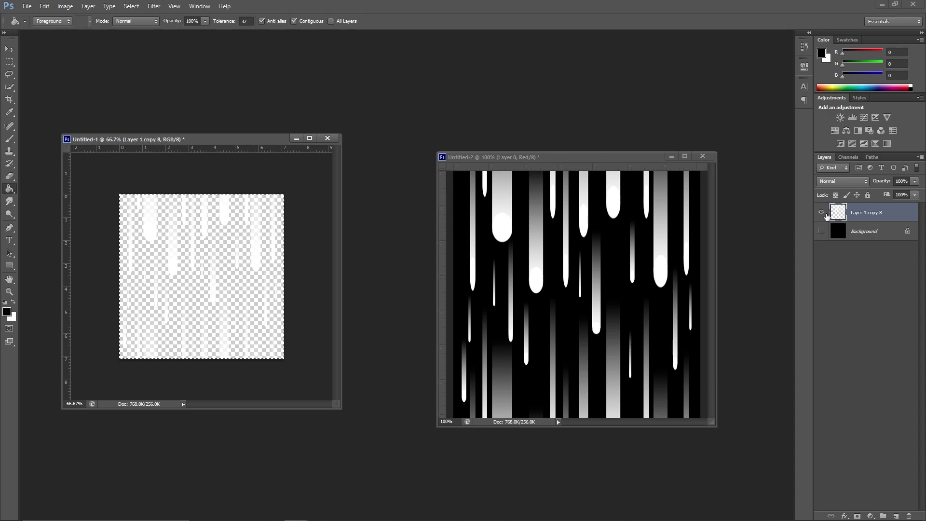
# - Hide the raindrop layer in Untitled-1 and fill a new layer with a horizontal white-to-transparent gradient using the Gradient tool
pyautogui.click(825, 213)
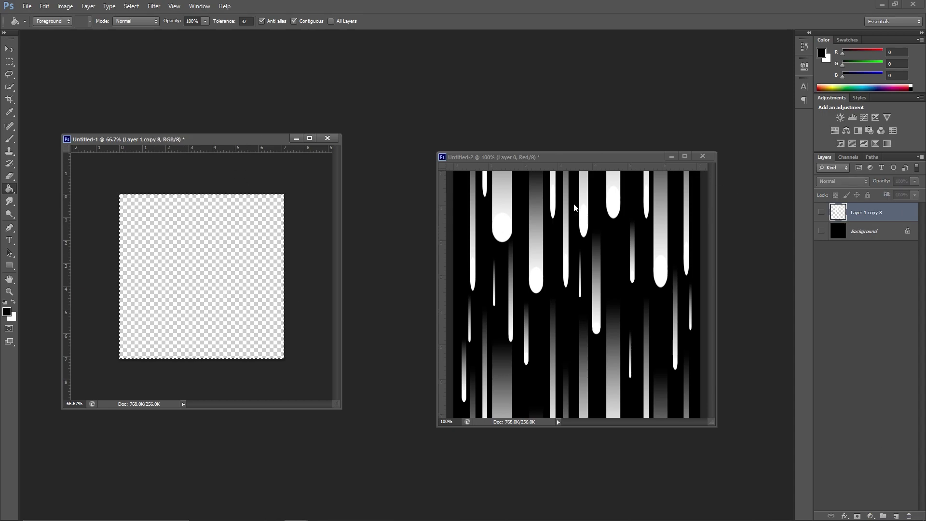
pyautogui.click(9, 189)
pyautogui.click(49, 187)
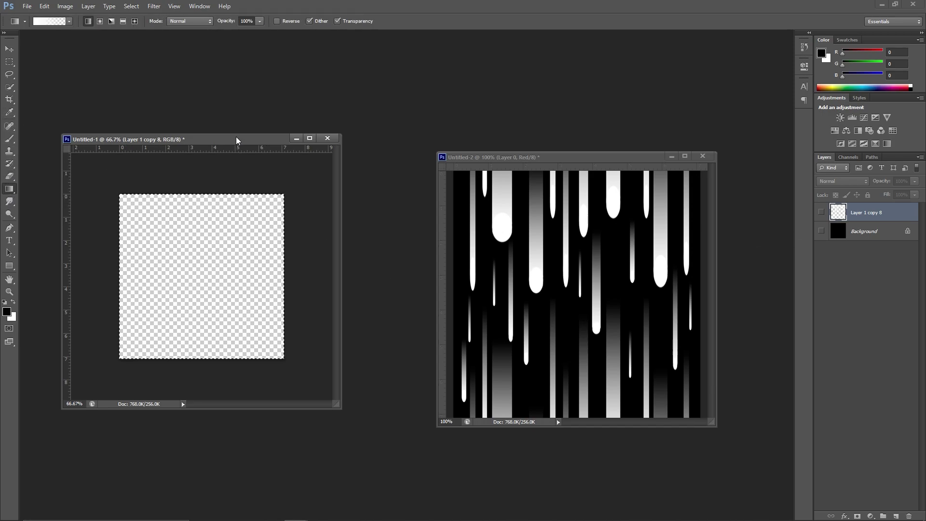
pyautogui.click(900, 516)
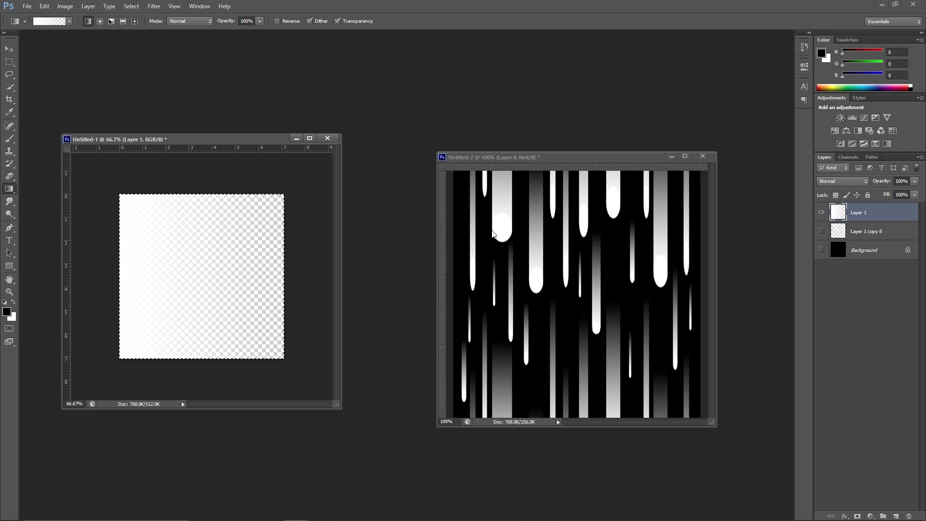
# - Paste the gradient into the Green channel of Untitled-2 and show the composite RGB channels
pyautogui.click(630, 158)
pyautogui.click(848, 157)
pyautogui.click(863, 210)
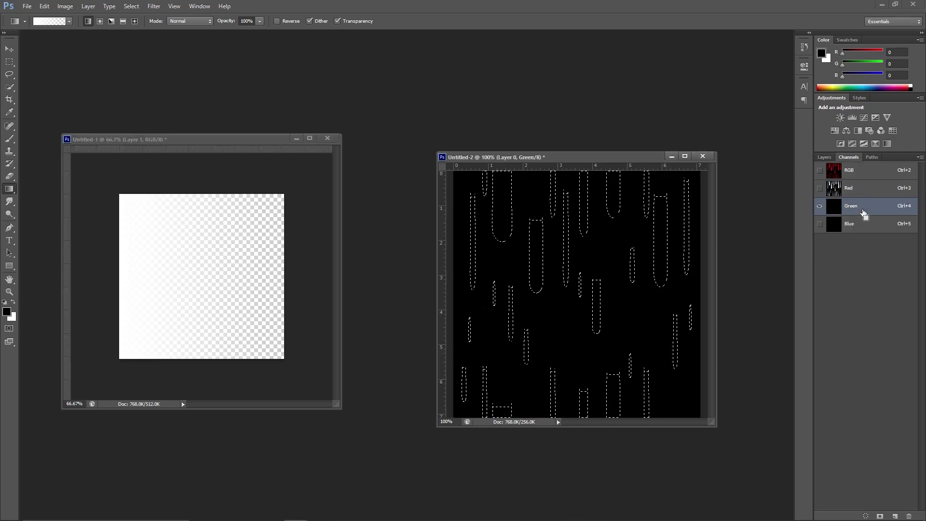
pyautogui.click(820, 171)
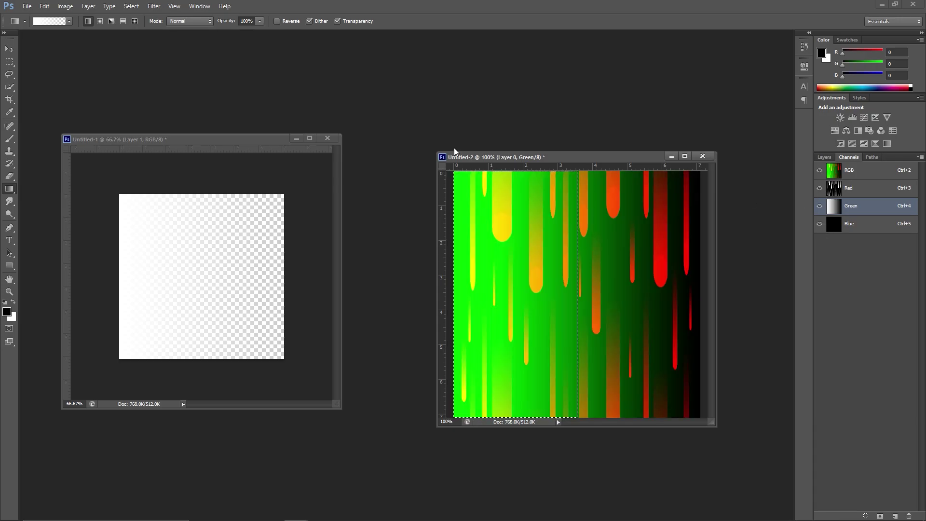
pyautogui.doubleClick(564, 153)
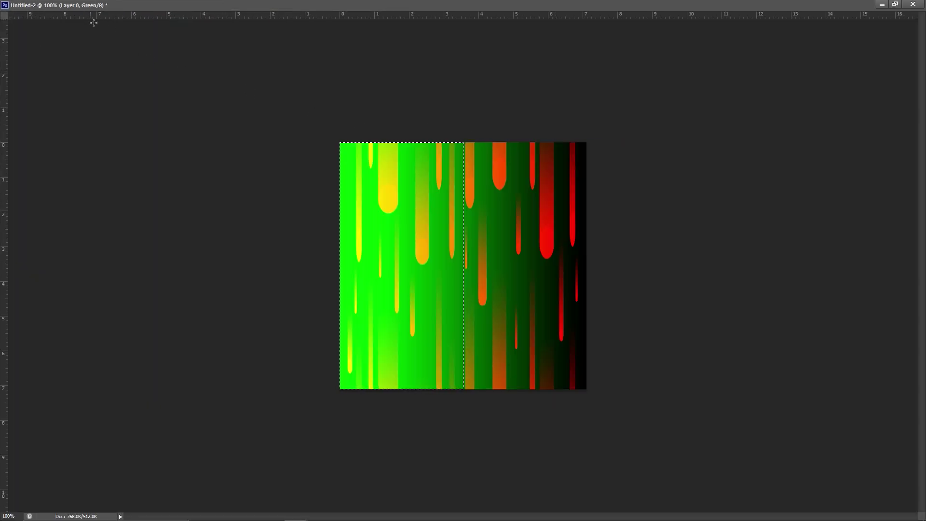
pyautogui.press('super')
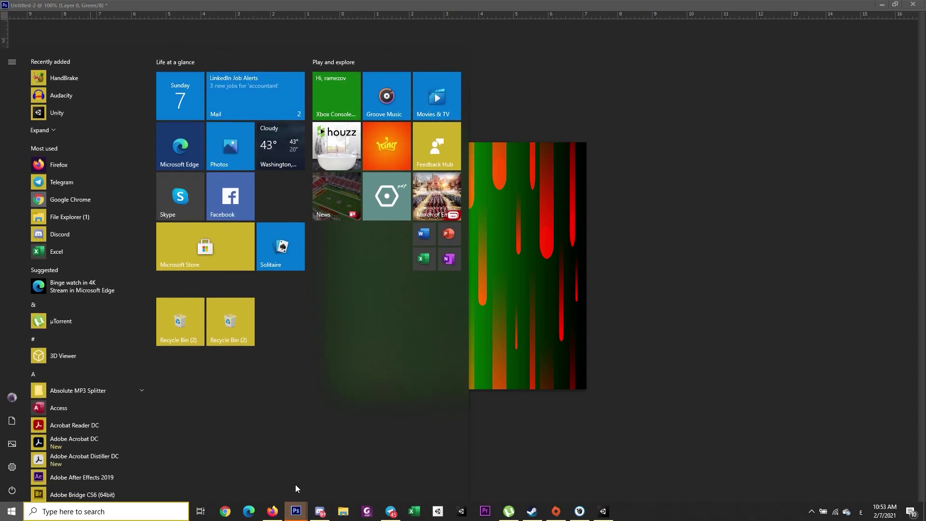
pyautogui.click(296, 511)
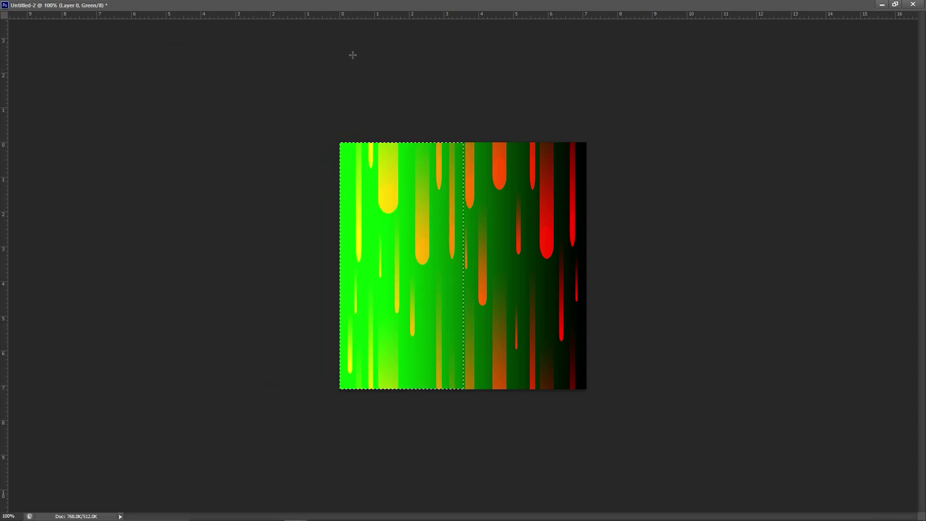
pyautogui.click(895, 4)
# - Export the packed texture for web as a PNG-24 with transparency, saved to the Desktop as raindropTexture
pyautogui.click(28, 6)
pyautogui.click(56, 143)
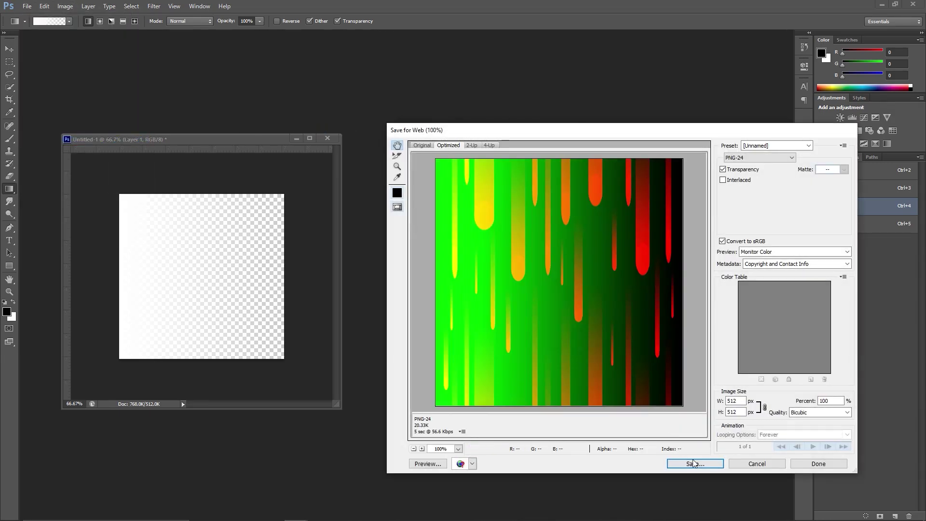
pyautogui.click(694, 463)
pyautogui.write('قثرا')
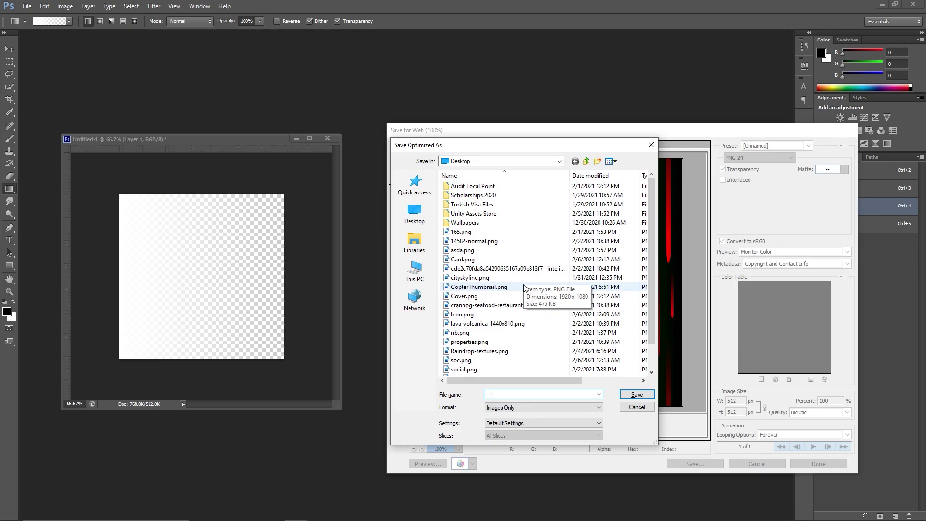
pyautogui.write('raindr')
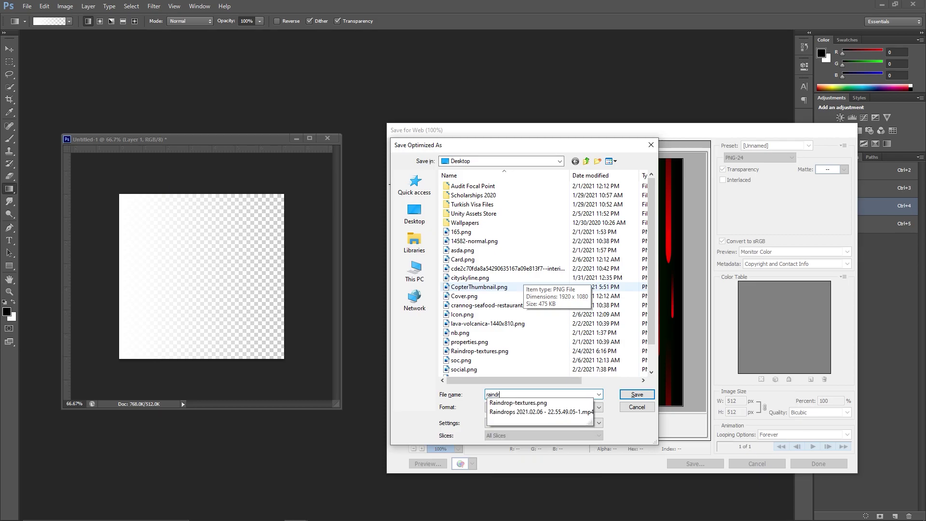
pyautogui.write('opTexture')
pyautogui.press('Return')
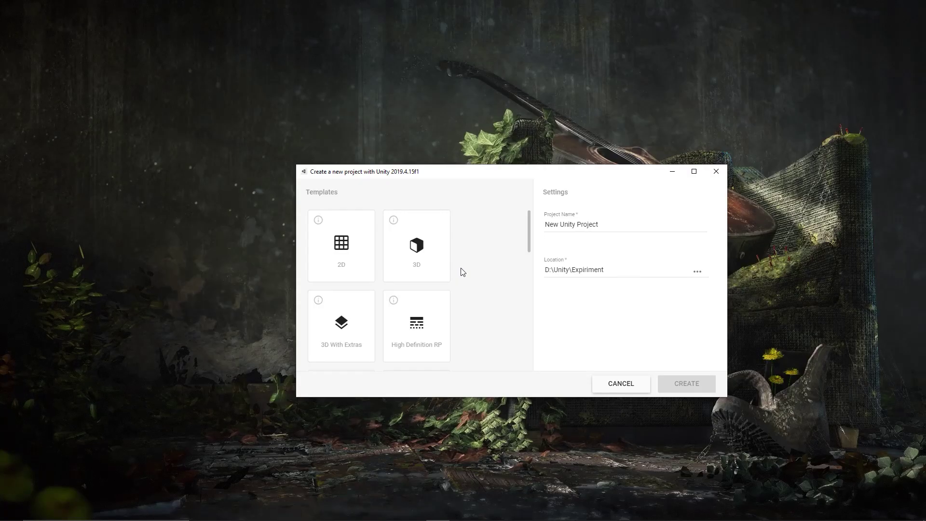
# - Switch to Unity and create a Universal Render Pipeline project named Raindrops Shader Graph
pyautogui.scroll(-2, 459, 269)
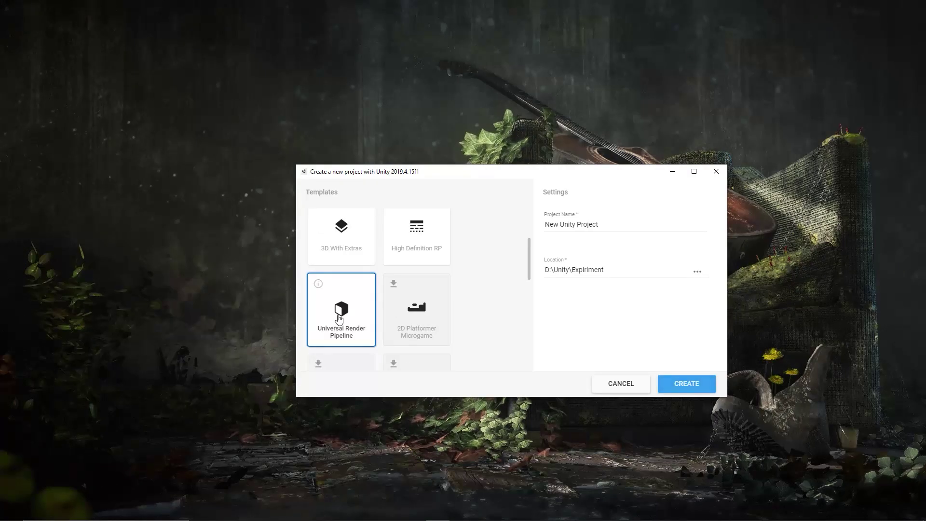
pyautogui.scroll(2, 459, 269)
pyautogui.doubleClick(598, 226)
pyautogui.hotkey('ctrl', 'a')
pyautogui.write('Raindrops Shader Graph')
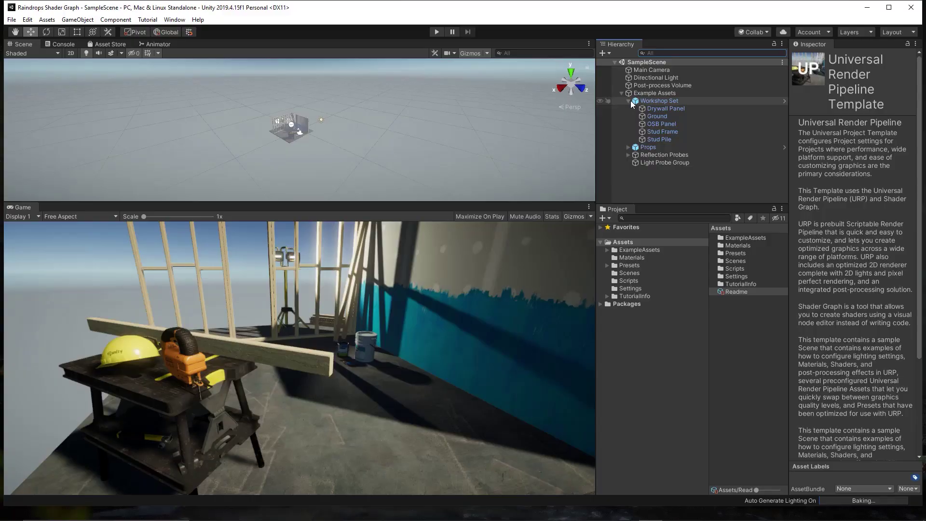
# - Deactivate the Workbench object under Props in the sample scene
pyautogui.click(629, 101)
pyautogui.click(629, 109)
pyautogui.click(662, 131)
pyautogui.click(815, 57)
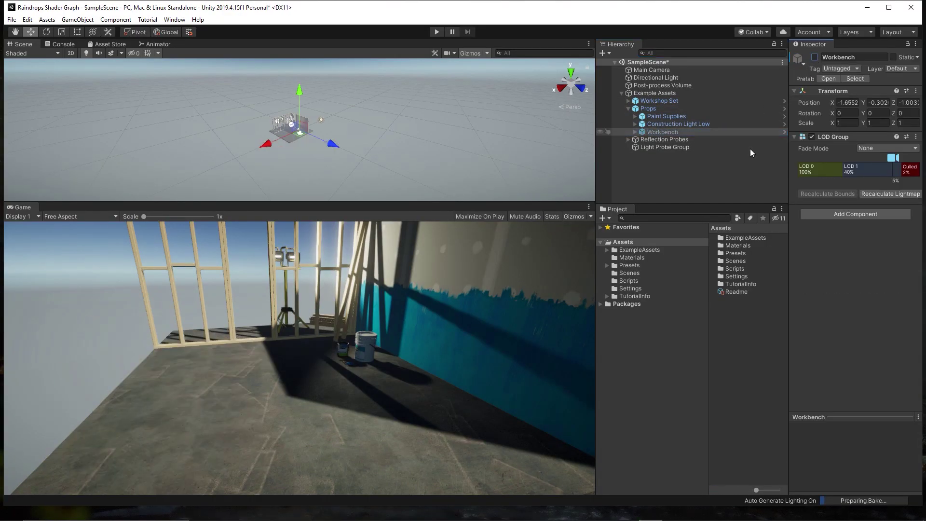
pyautogui.rightClick(732, 332)
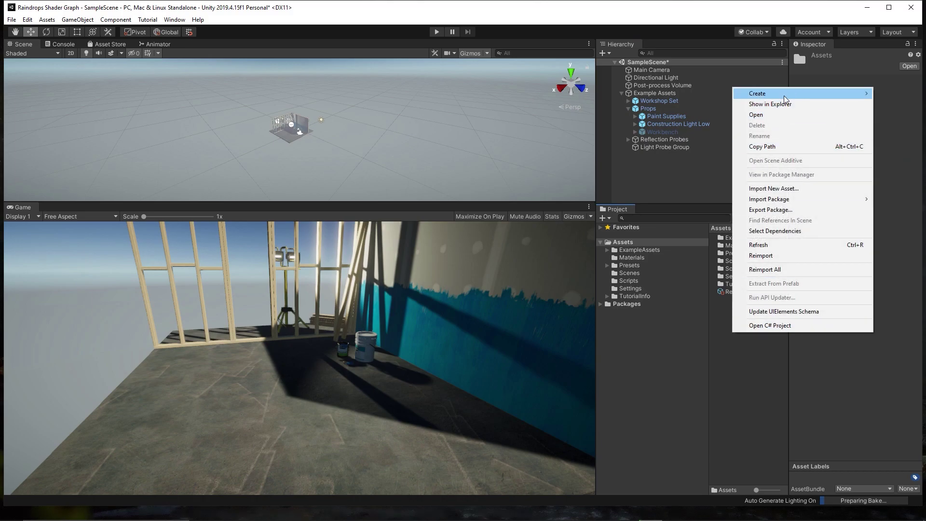
pyautogui.moveTo(785, 99)
pyautogui.press('Escape')
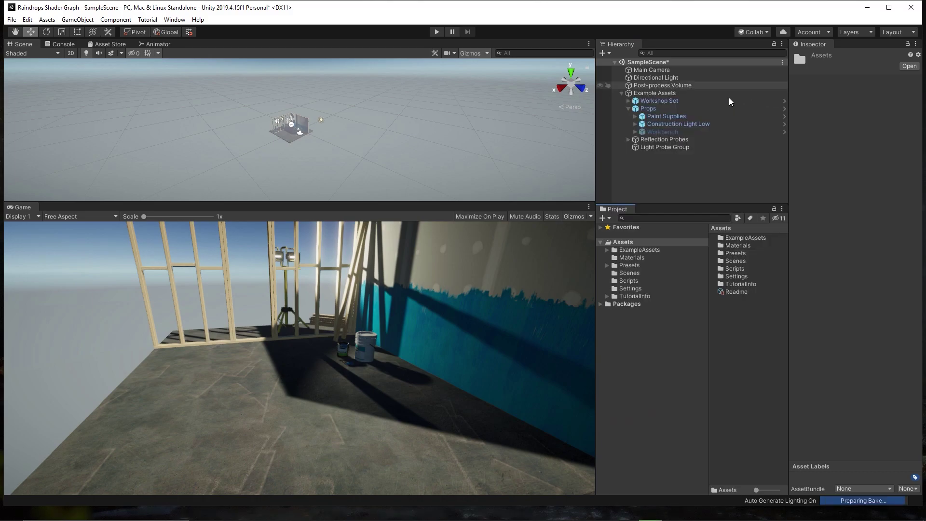
# - Add a cube to the scene and move it in front of the camera to about X 2.07, Y 0.75
pyautogui.rightClick(674, 171)
pyautogui.moveTo(740, 277)
pyautogui.click(775, 272)
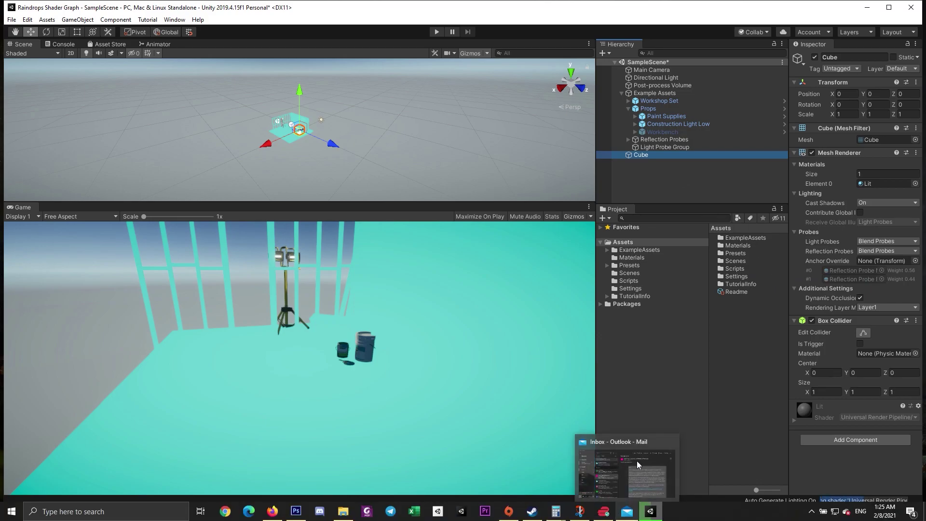
pyautogui.click(891, 8)
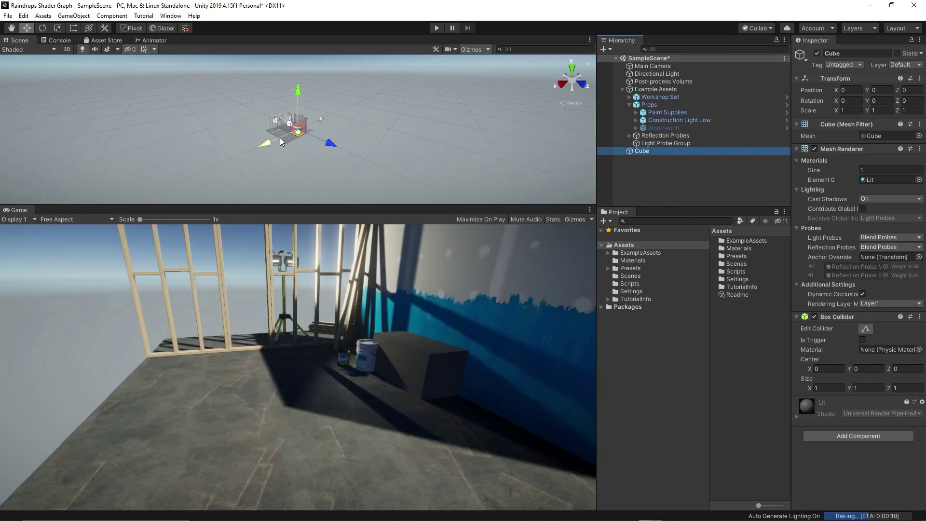
pyautogui.moveTo(281, 141); pyautogui.dragTo(271, 143)
pyautogui.moveTo(291, 106); pyautogui.dragTo(291, 91)
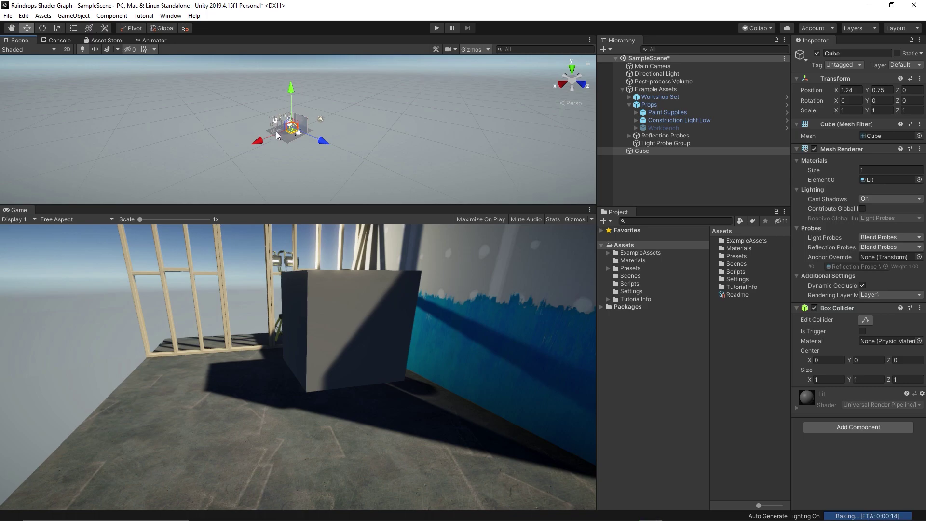
pyautogui.moveTo(277, 134); pyautogui.dragTo(271, 139)
# - Add a sphere to the scene and place it beside the cube in the camera view
pyautogui.rightClick(663, 188)
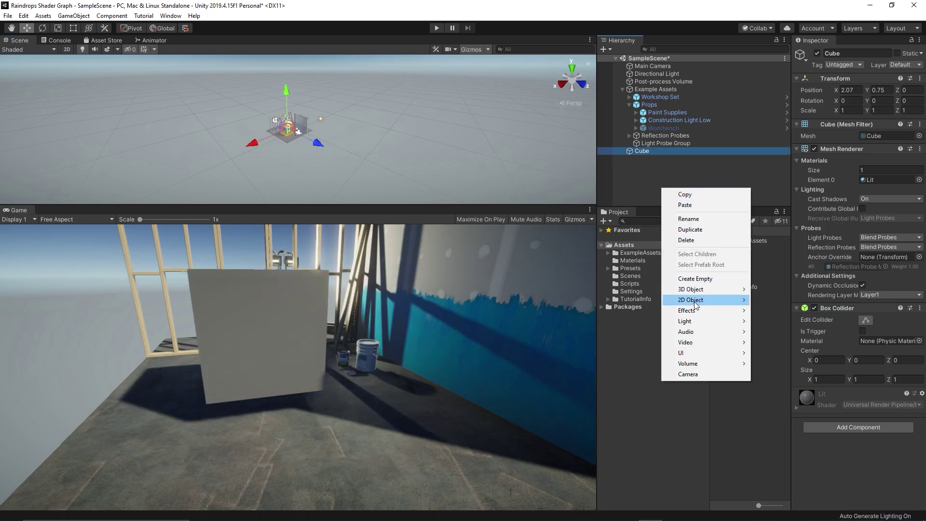
pyautogui.moveTo(695, 289)
pyautogui.click(769, 299)
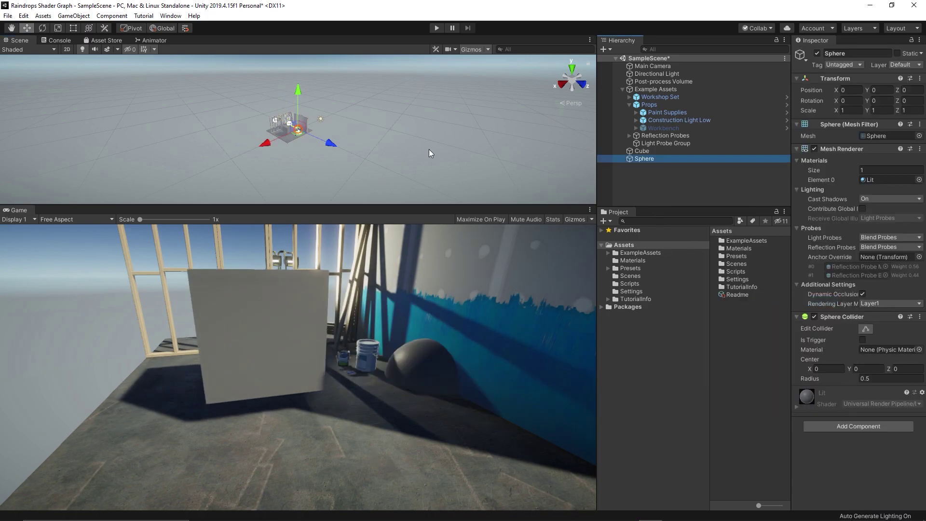
pyautogui.moveTo(300, 135); pyautogui.dragTo(291, 139)
pyautogui.click(290, 134)
# - Create a PBR Graph shader in the Assets folder and name it RaindropsShader
pyautogui.rightClick(752, 331)
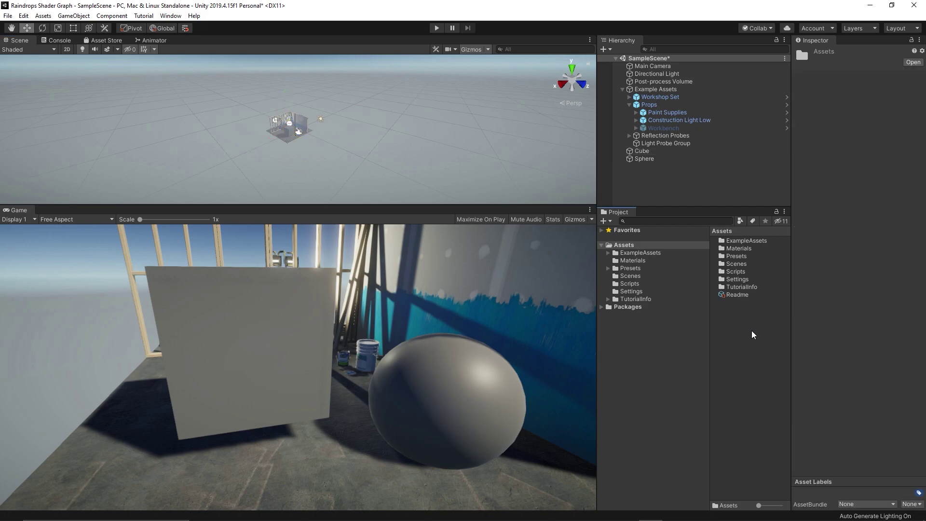
pyautogui.click(780, 91)
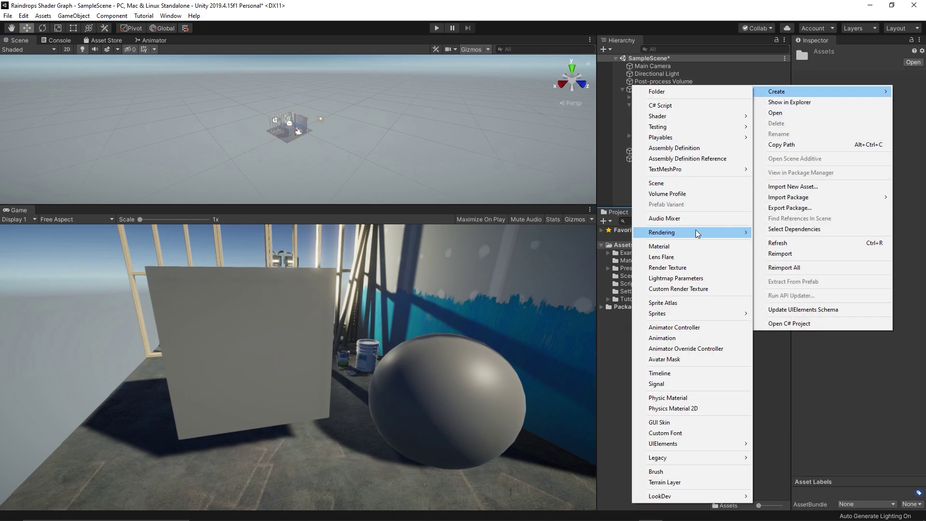
pyautogui.moveTo(727, 117)
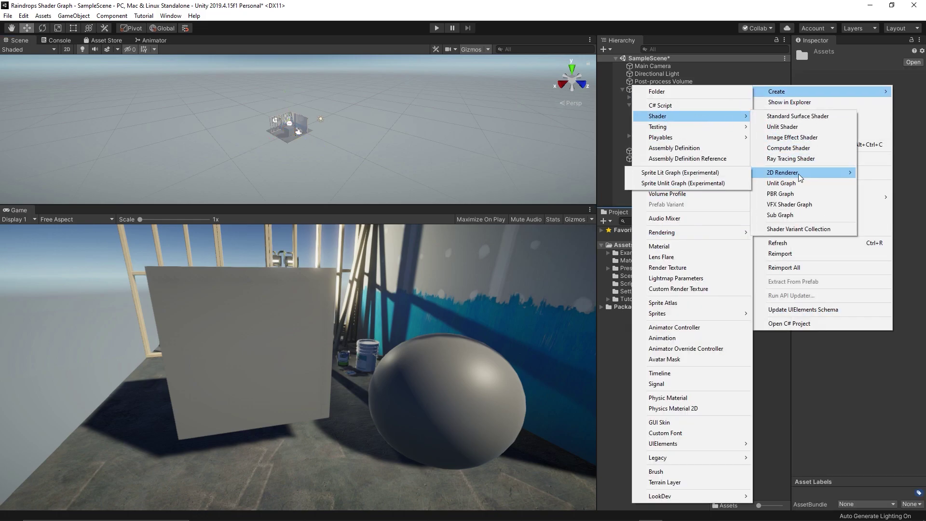
pyautogui.click(780, 193)
pyautogui.write('Rainero')
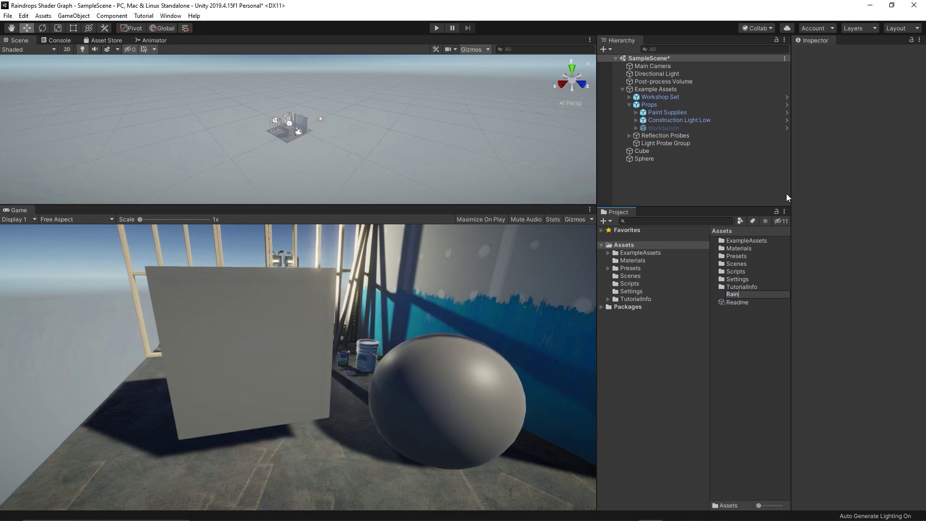
pyautogui.press('BackSpace')
pyautogui.press('BackSpace')
pyautogui.press('BackSpace')
pyautogui.write('dropsShader')
pyautogui.press('Return')
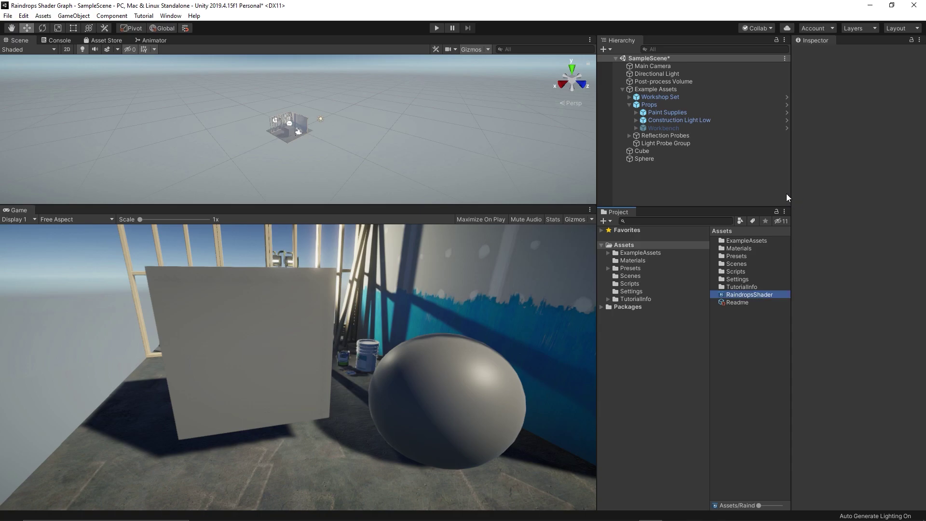
# - Create a material in the Assets folder and name it RaindropsMat
pyautogui.rightClick(754, 320)
pyautogui.moveTo(809, 85)
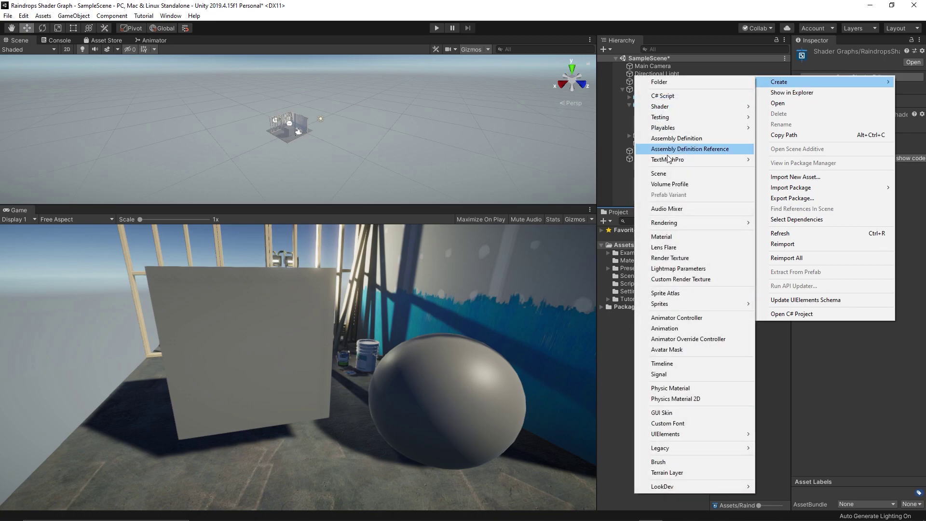
pyautogui.click(661, 236)
pyautogui.write('Rain')
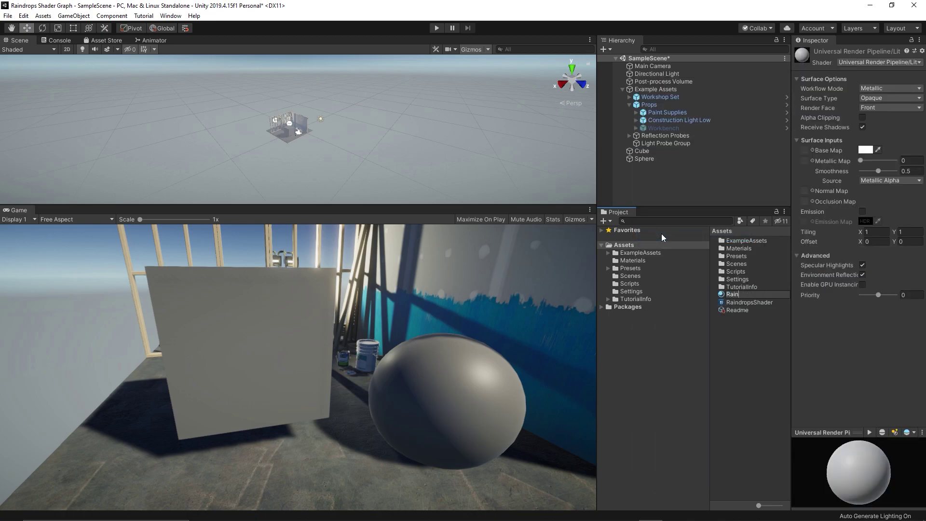
pyautogui.write('dropsMat')
pyautogui.press('Return')
# - Assign RaindropsShader to RaindropsMat and apply the material to the cube and the sphere
pyautogui.moveTo(752, 304)
pyautogui.mouseDown()
pyautogui.moveTo(755, 296)
pyautogui.moveTo(738, 296)
pyautogui.mouseUp()
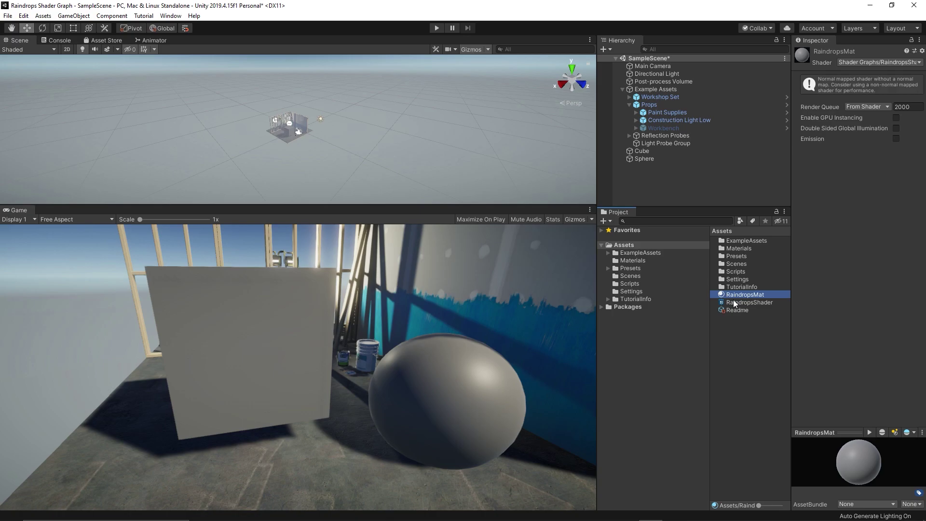
pyautogui.click(733, 303)
pyautogui.moveTo(733, 295); pyautogui.dragTo(653, 161)
# - Open RaindropsShader in the graph editor, enlarge its workspace, shrink the main preview, and reposition the PBR Master node
pyautogui.click(737, 302)
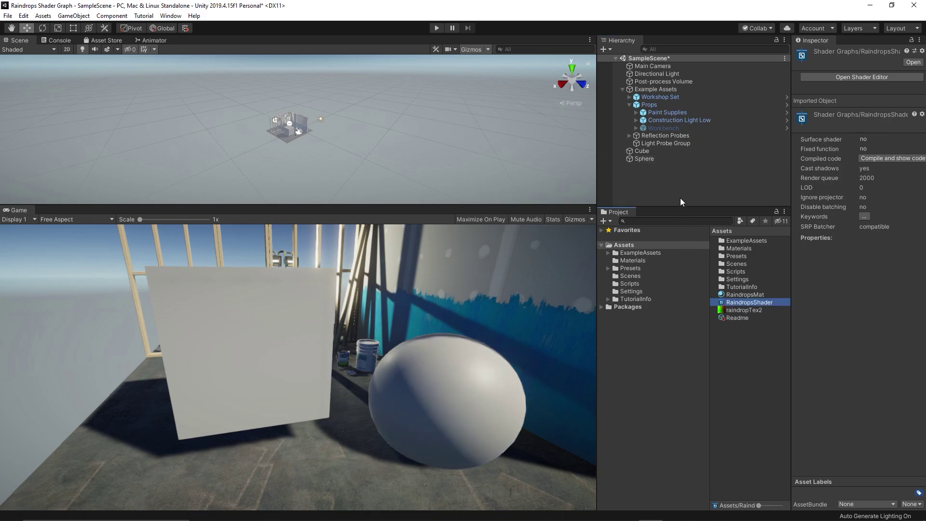
pyautogui.doubleClick(731, 303)
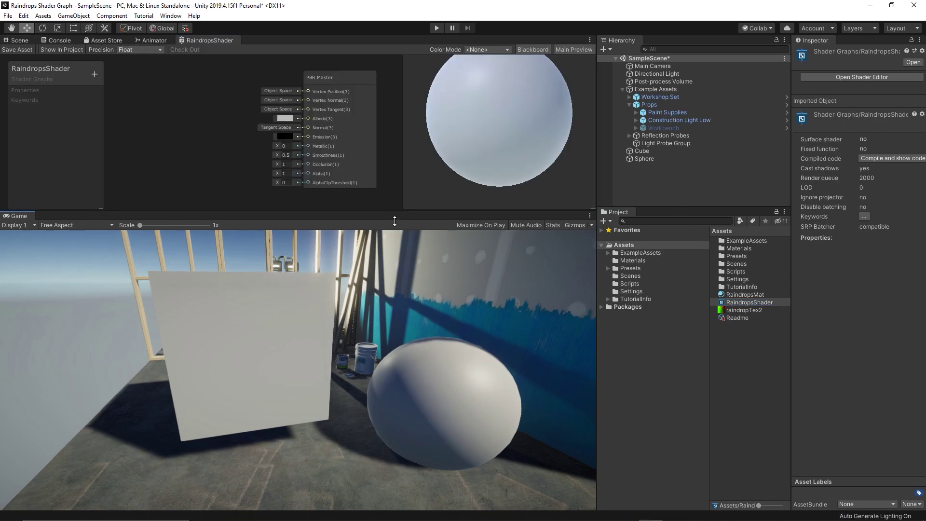
pyautogui.moveTo(398, 209); pyautogui.dragTo(400, 345)
pyautogui.moveTo(596, 344); pyautogui.dragTo(608, 242)
pyautogui.moveTo(548, 153); pyautogui.dragTo(627, 232)
pyautogui.moveTo(437, 213); pyautogui.dragTo(548, 212, button='middle')
pyautogui.scroll(2, 468, 199)
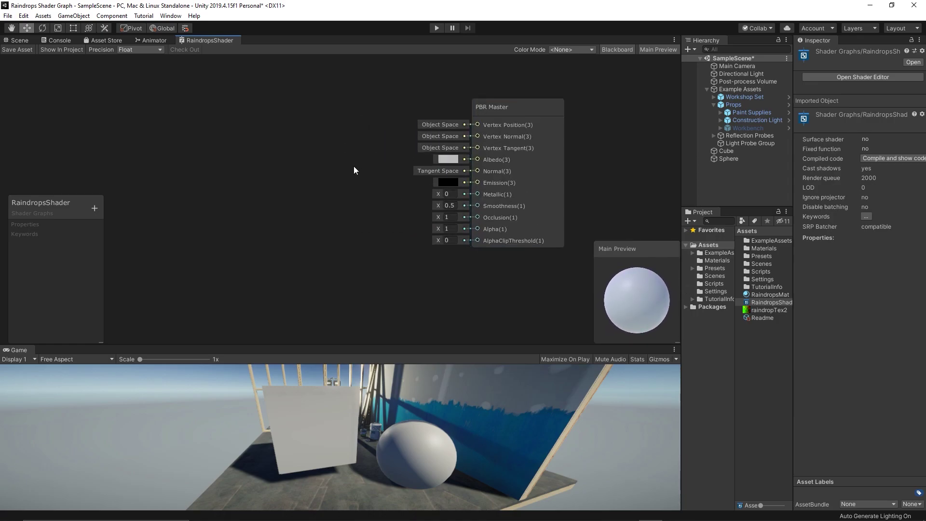
# - Add a Sample Texture 2D node to the graph and place it before the PBR Master node
pyautogui.rightClick(196, 137)
pyautogui.click(219, 143)
pyautogui.write('aM')
pyautogui.press('BackSpace')
pyautogui.press('BackSpace')
pyautogui.write('s')
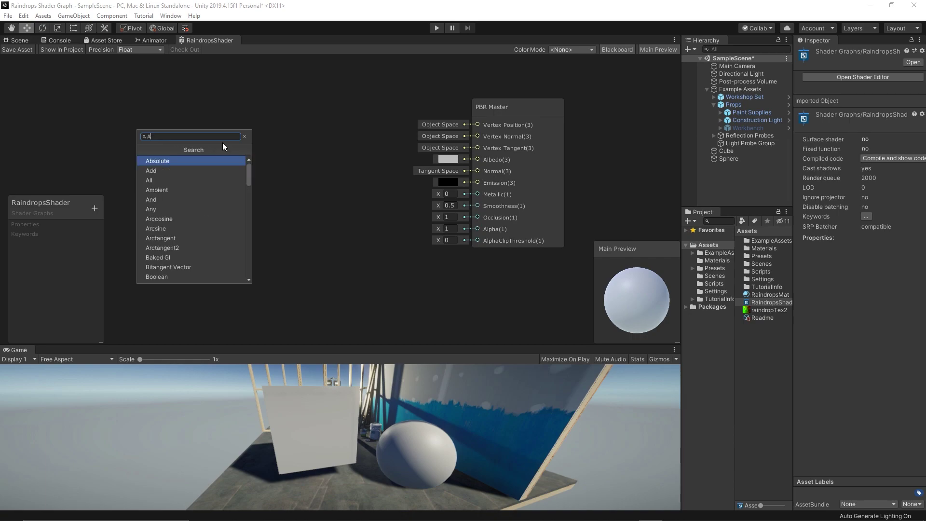
pyautogui.write('ampletex')
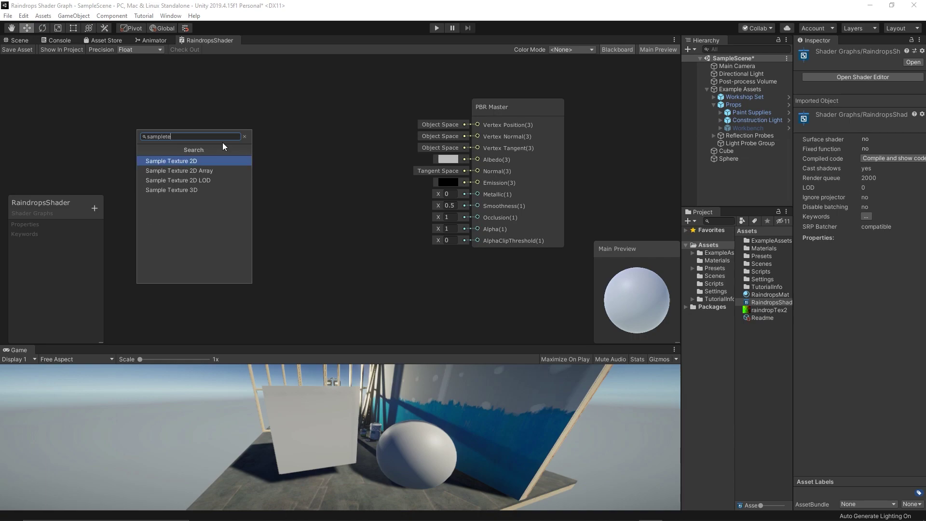
pyautogui.press('Return')
pyautogui.moveTo(251, 155); pyautogui.dragTo(339, 98)
pyautogui.moveTo(233, 125); pyautogui.dragTo(337, 125, button='middle')
pyautogui.moveTo(242, 118); pyautogui.dragTo(263, 126, button='middle')
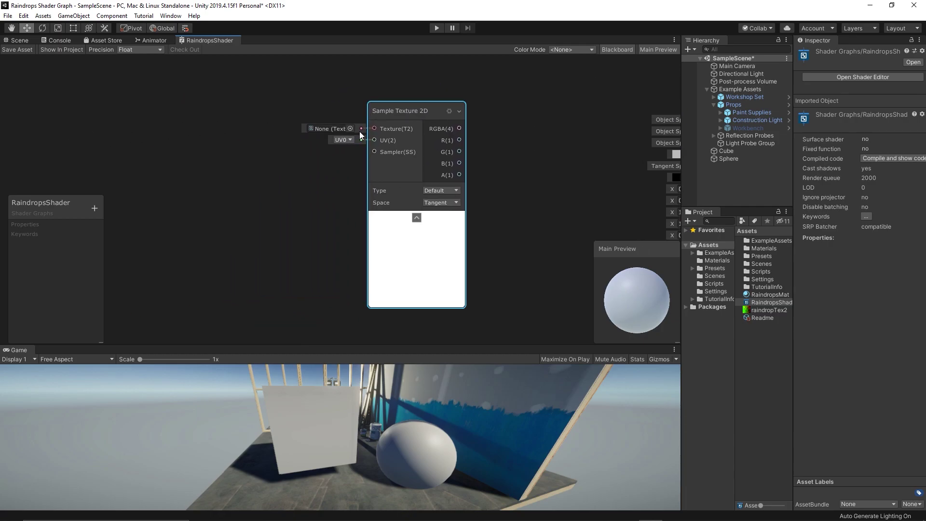
# - Assign raindropTex2 to the Sample Texture 2D node and connect its R output to the PBR Master's Albedo input
pyautogui.click(351, 129)
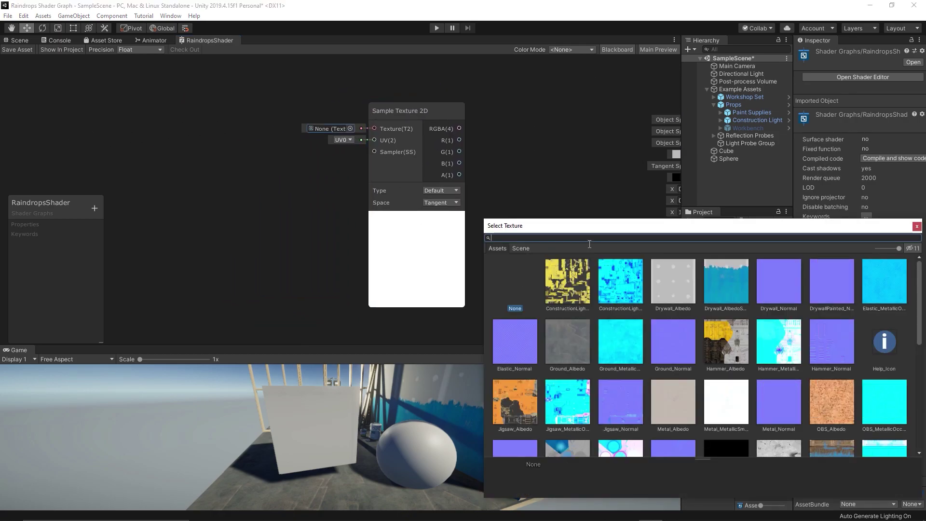
pyautogui.write('rain')
pyautogui.doubleClick(576, 271)
pyautogui.moveTo(464, 139); pyautogui.dragTo(375, 132, button='middle')
pyautogui.moveTo(375, 132); pyautogui.dragTo(614, 148)
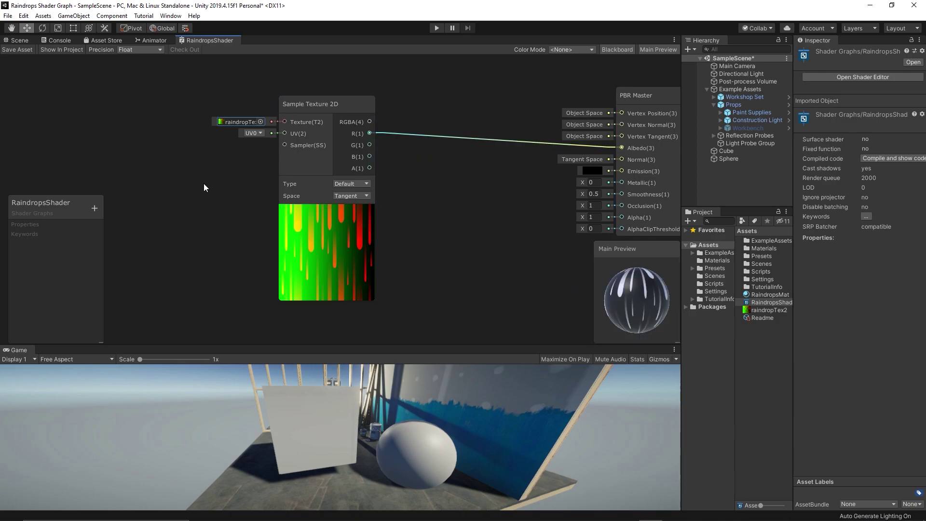
# - Add a Tiling And Offset node and connect its output to the UV input of the Sample Texture 2D node
pyautogui.moveTo(204, 188); pyautogui.dragTo(262, 181, button='middle')
pyautogui.rightClick(176, 162)
pyautogui.click(206, 168)
pyautogui.write('til')
pyautogui.press('Return')
pyautogui.moveTo(271, 198); pyautogui.dragTo(386, 125)
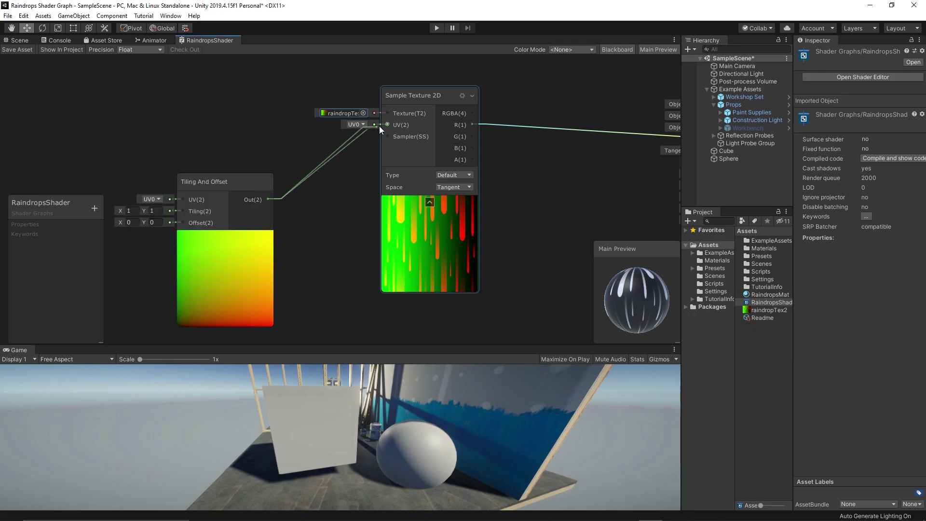
pyautogui.moveTo(228, 181); pyautogui.dragTo(284, 157)
# - Add a Time node and place it before the Tiling And Offset node
pyautogui.moveTo(199, 128); pyautogui.dragTo(320, 109, button='middle')
pyautogui.rightClick(227, 159)
pyautogui.click(263, 161)
pyautogui.write('time')
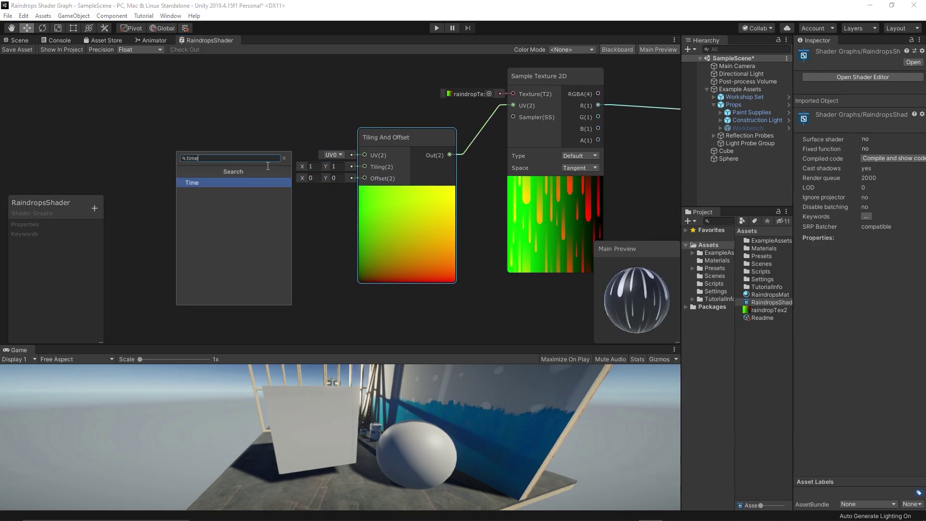
pyautogui.press('Return')
pyautogui.moveTo(262, 168); pyautogui.dragTo(190, 155)
# - Add a Multiply node, feed Time into its A input, and connect its output to the Tiling And Offset node's Offset
pyautogui.rightClick(254, 219)
pyautogui.click(268, 224)
pyautogui.write('multiply')
pyautogui.press('Return')
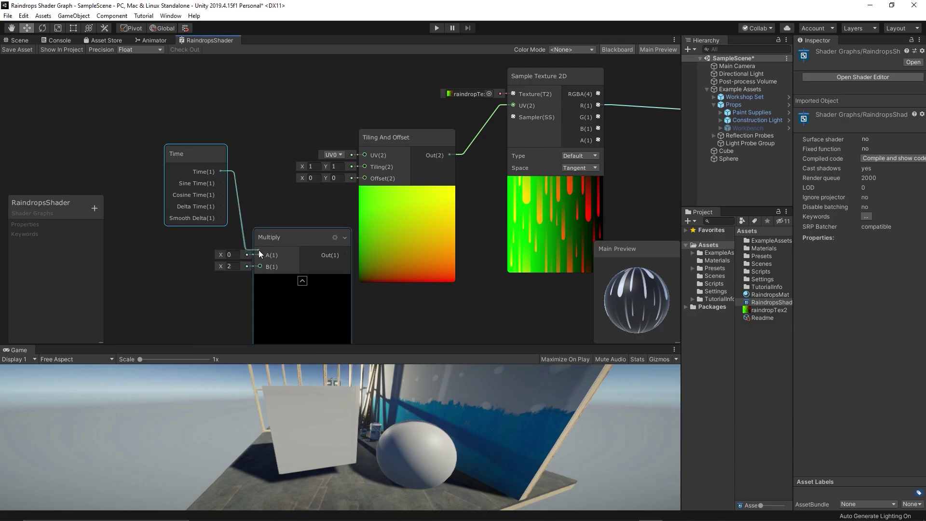
pyautogui.moveTo(259, 250); pyautogui.dragTo(261, 255)
pyautogui.moveTo(347, 246); pyautogui.dragTo(366, 183)
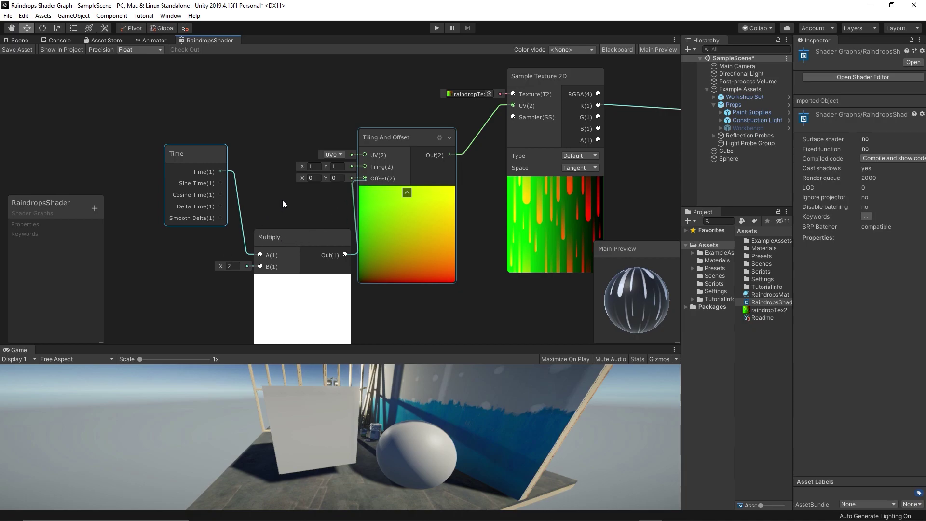
# - Add a Vector 2 node, connect it to Multiply's B input, and set its Y value to 1
pyautogui.moveTo(290, 194); pyautogui.dragTo(324, 183, button='middle')
pyautogui.click(315, 220)
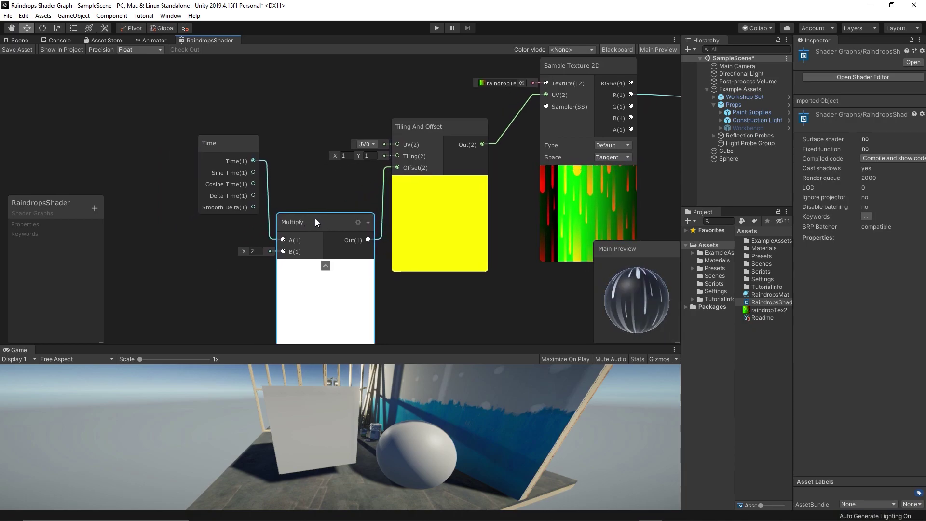
pyautogui.rightClick(199, 290)
pyautogui.click(218, 298)
pyautogui.write('vec')
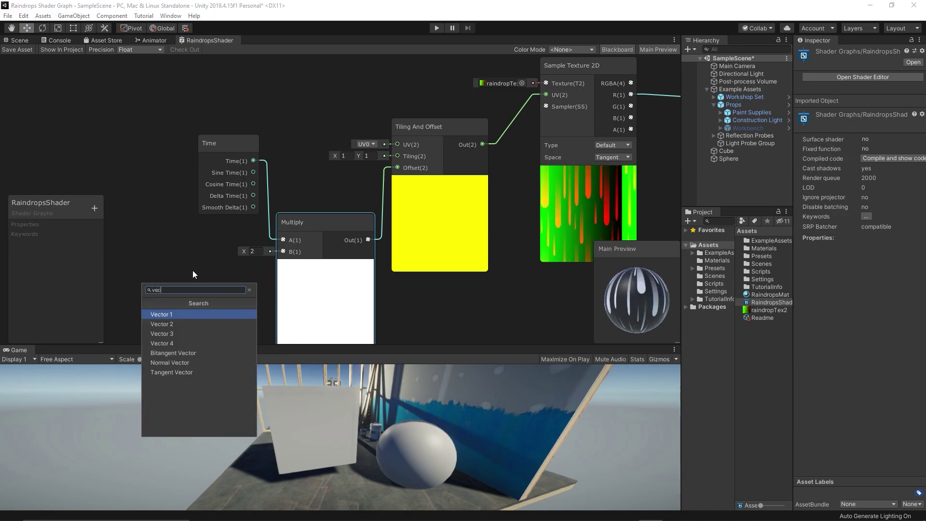
pyautogui.press('Down')
pyautogui.press('Return')
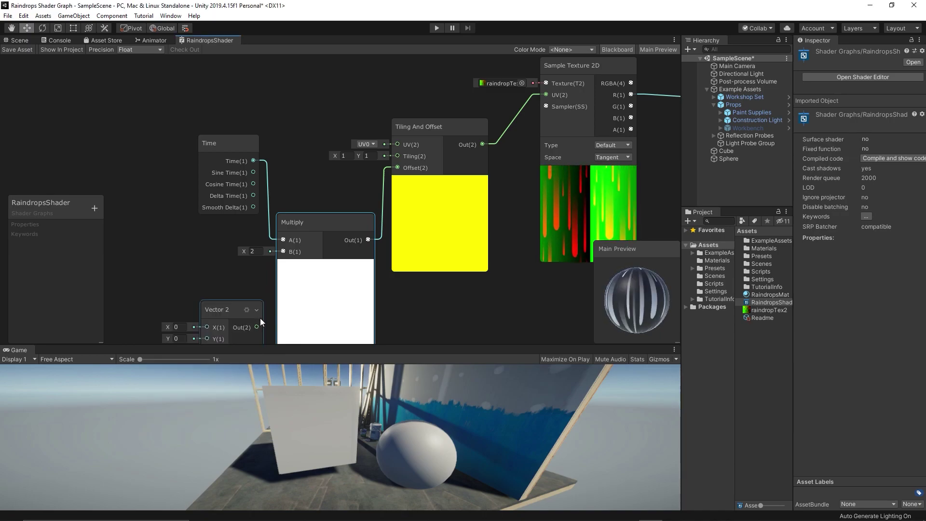
pyautogui.moveTo(257, 327); pyautogui.dragTo(283, 247)
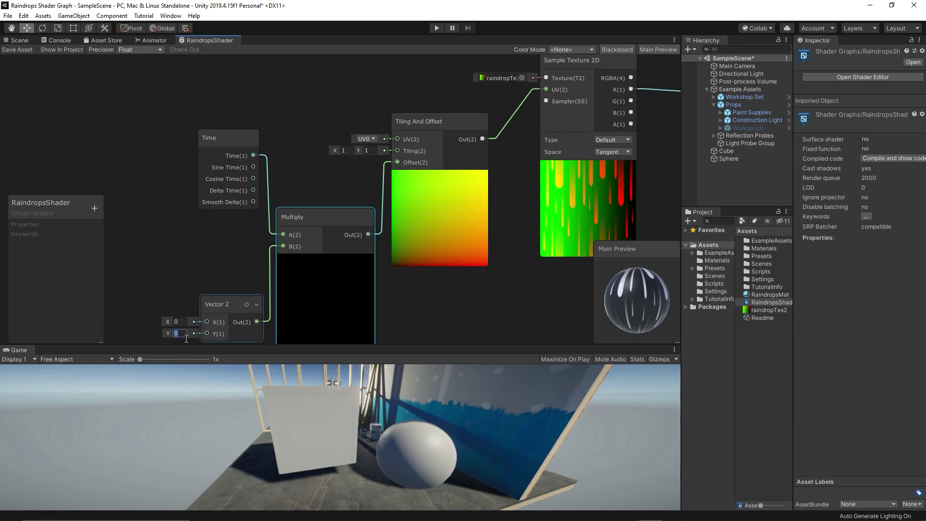
pyautogui.write('1')
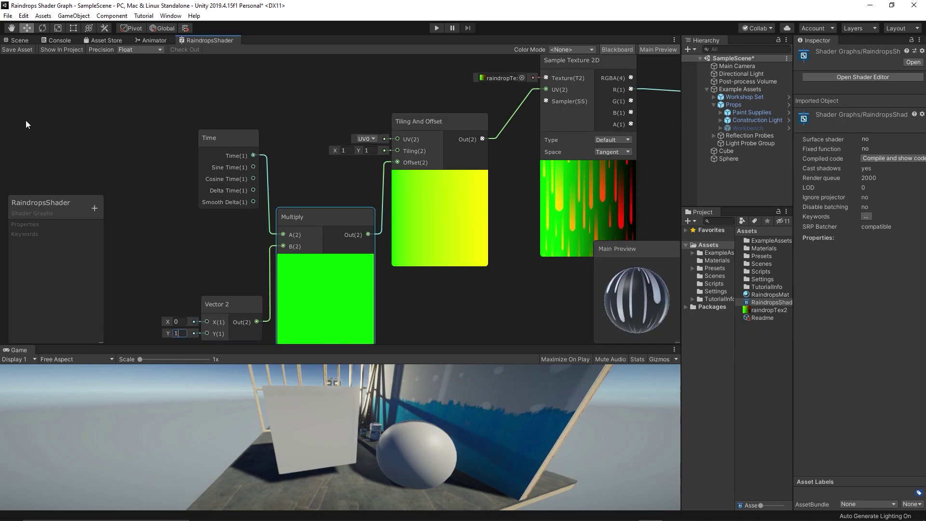
# - Save the shader graph and play the scene to check the moving raindrops on the cube and sphere
pyautogui.click(19, 50)
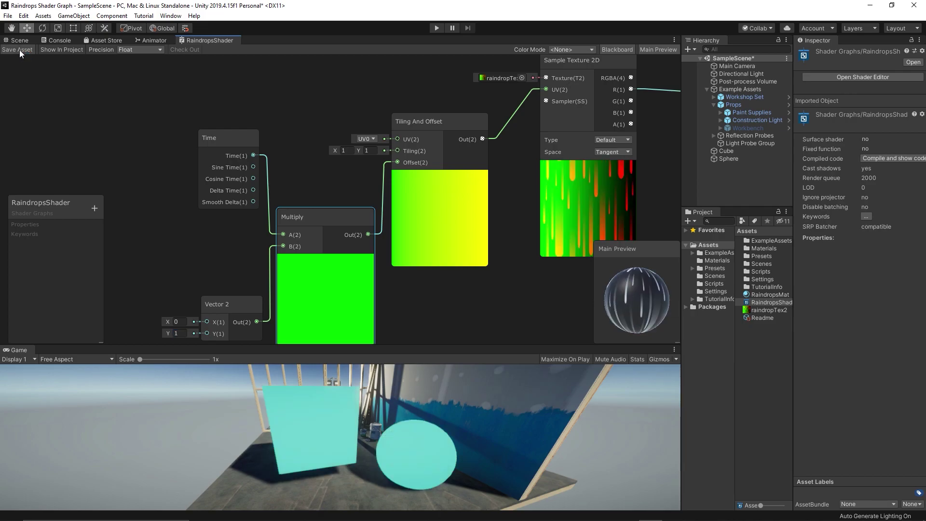
pyautogui.click(27, 42)
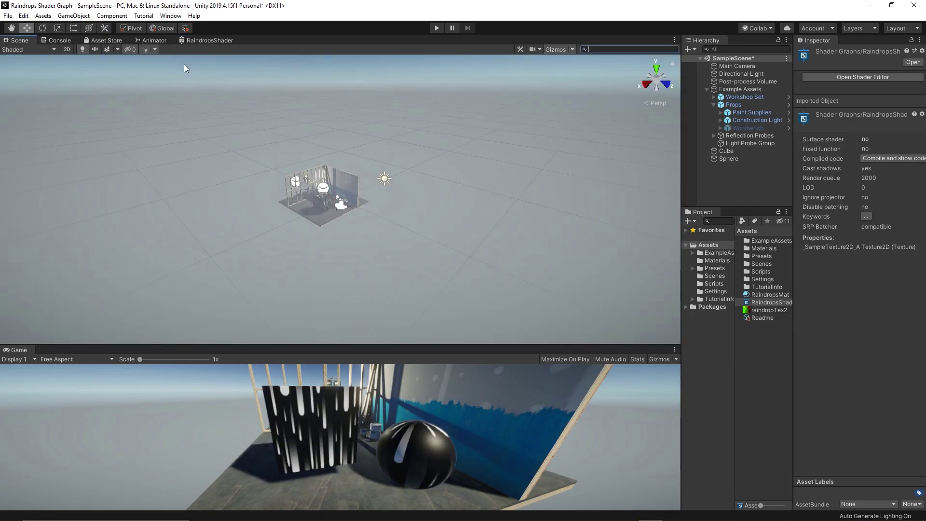
pyautogui.moveTo(568, 346); pyautogui.dragTo(568, 330)
pyautogui.click(436, 27)
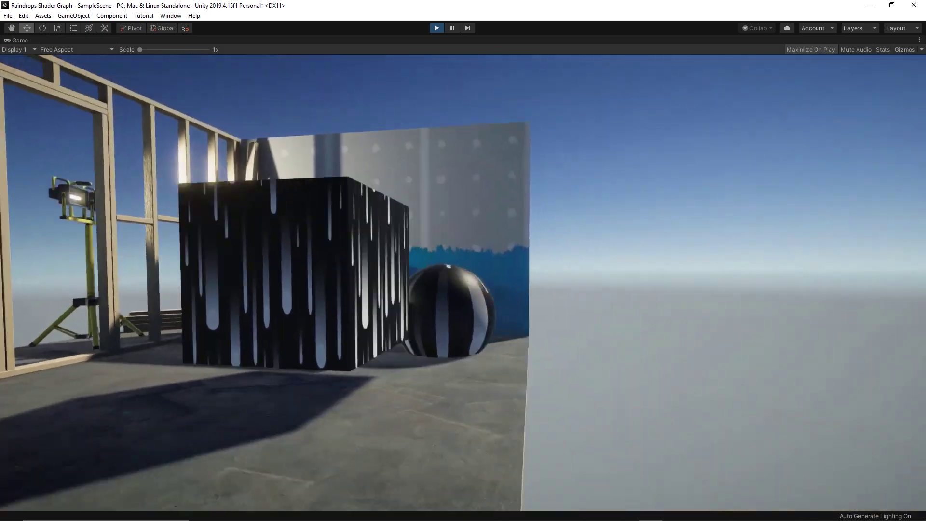
pyautogui.hotkey('ctrl', 'shift', 'p')
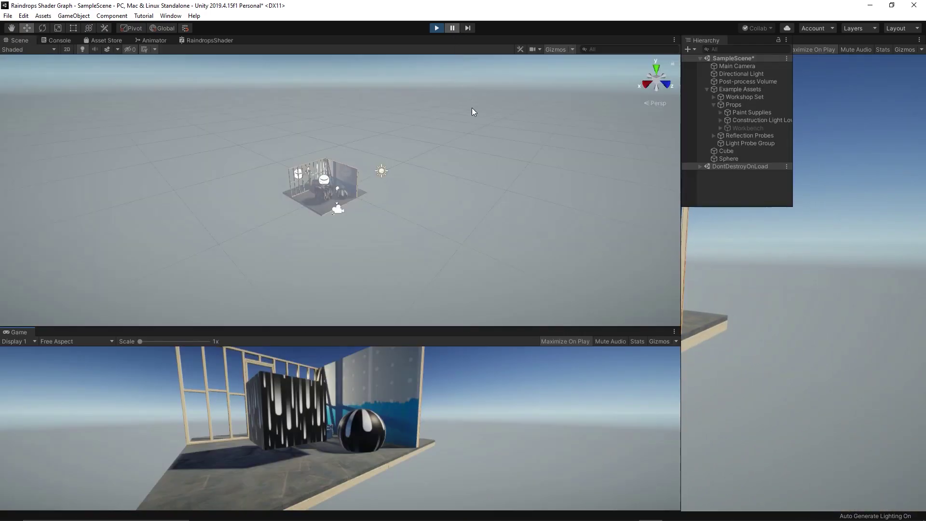
# - Rotate the cube on several axes in play mode to examine the raindrop direction, and stop playing
pyautogui.moveTo(404, 193); pyautogui.dragTo(405, 237, button='right')
pyautogui.click(395, 228)
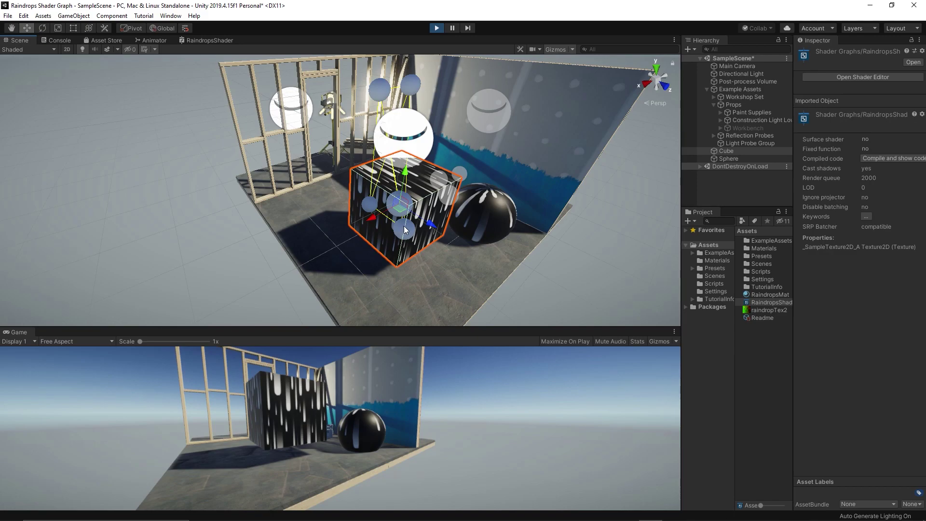
pyautogui.press('e')
pyautogui.moveTo(414, 232); pyautogui.dragTo(354, 224)
pyautogui.moveTo(407, 191); pyautogui.dragTo(417, 150)
pyautogui.moveTo(422, 144); pyautogui.dragTo(504, 126)
pyautogui.click(437, 28)
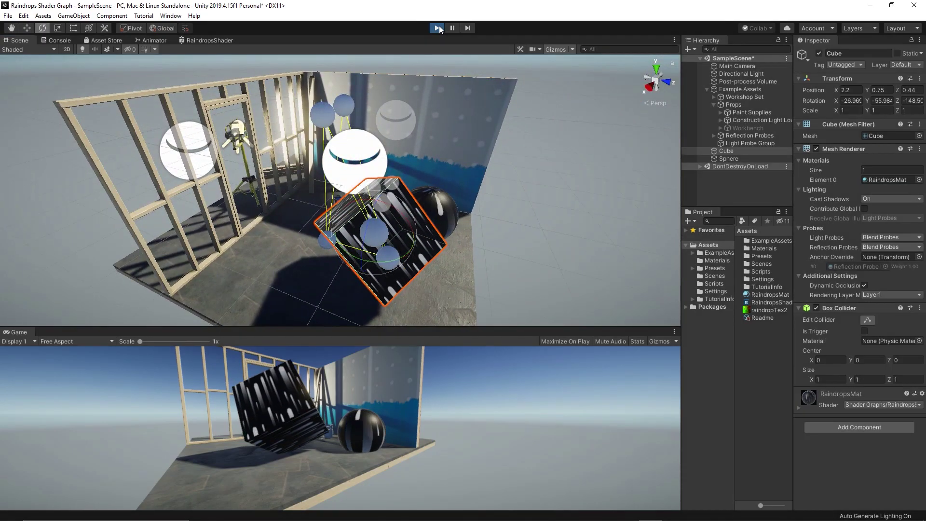
# - Reopen the RaindropsShader graph and delete the Time, Vector 2, Multiply and Tiling And Offset nodes
pyautogui.click(765, 303)
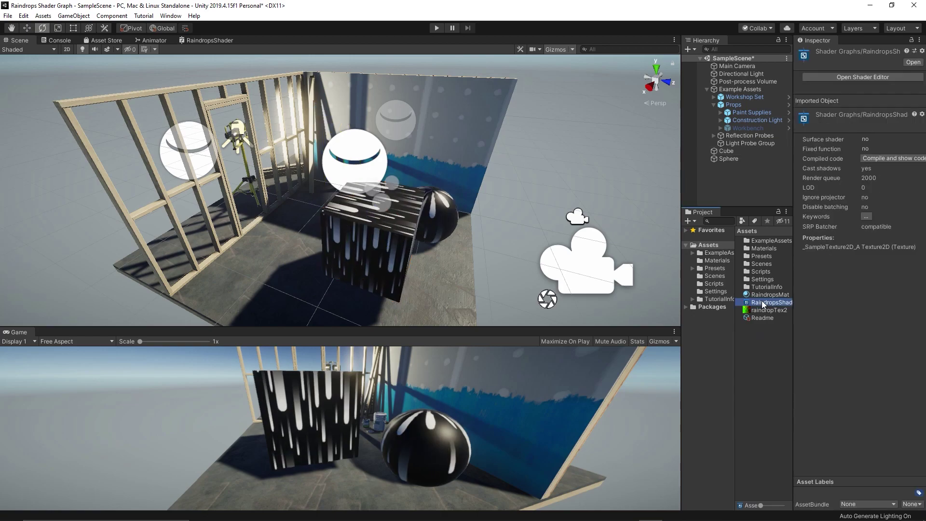
pyautogui.doubleClick(763, 302)
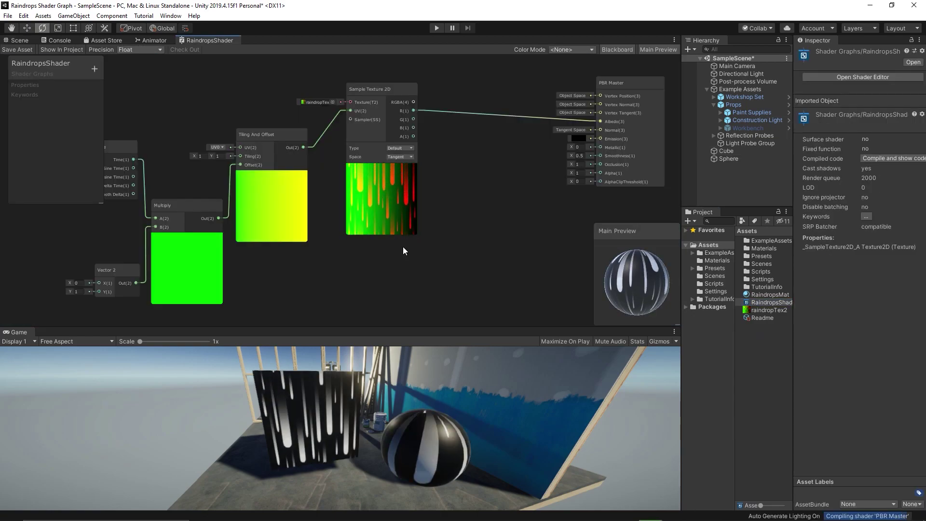
pyautogui.moveTo(204, 86); pyautogui.dragTo(410, 277)
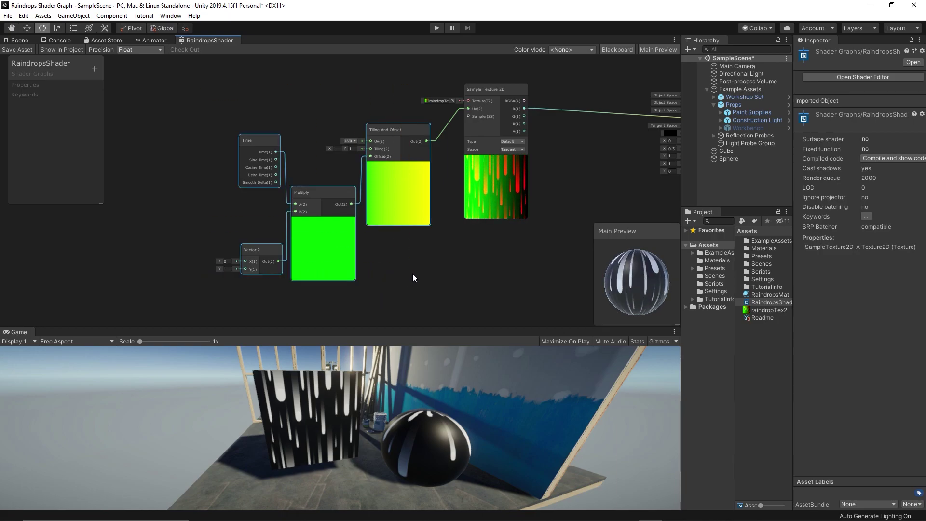
pyautogui.press('Delete')
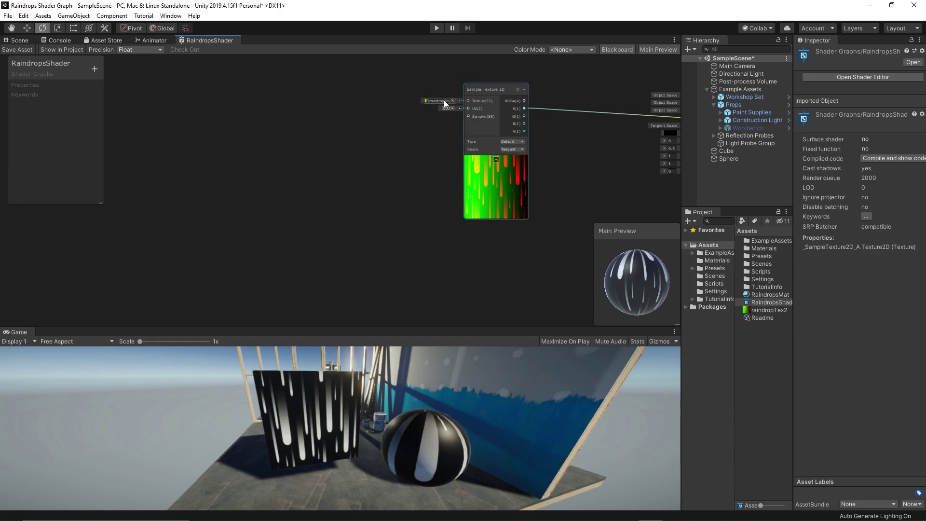
# - Add a Texture2D property to the shader and name it RaindropsTextre
pyautogui.click(94, 68)
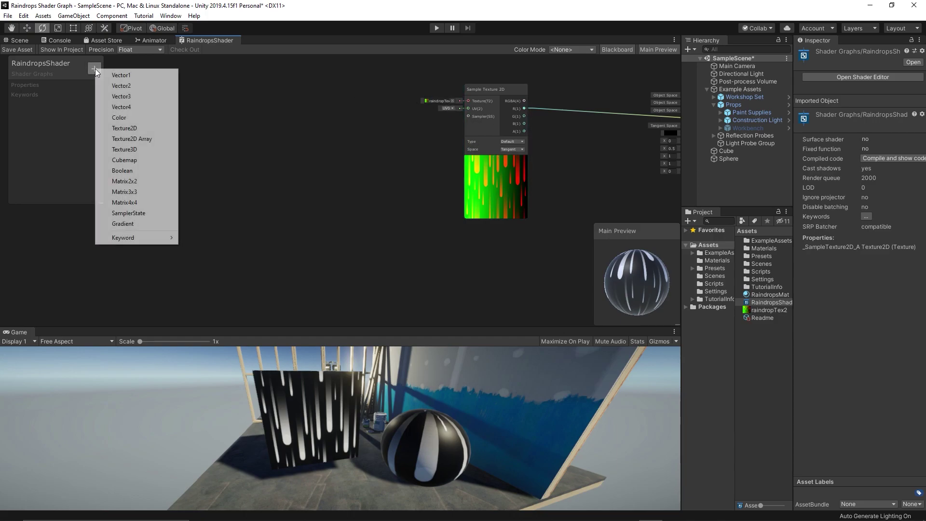
pyautogui.click(126, 128)
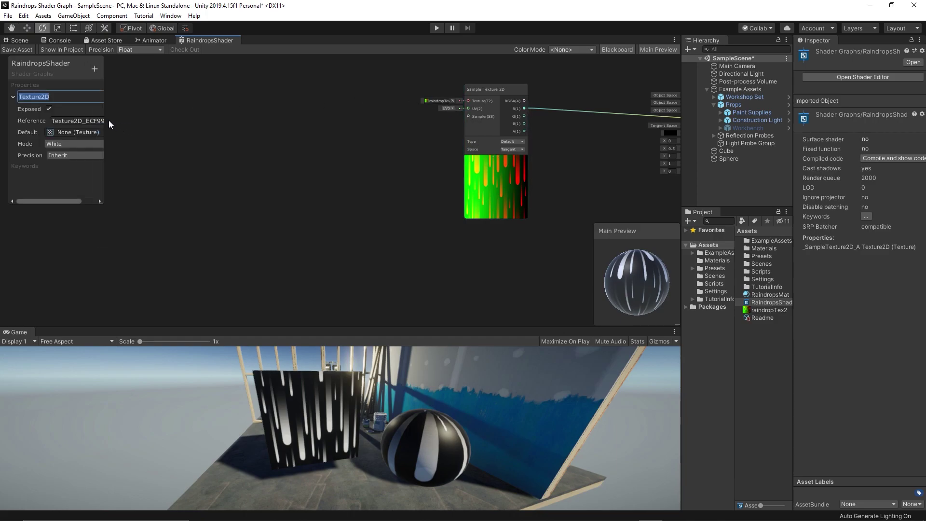
pyautogui.write('RaindropText')
pyautogui.press('Left')
pyautogui.press('Left')
pyautogui.write('sTextre')
pyautogui.press('Return')
# - Set the RaindropsTextre property's default to raindropTex2 and connect the property to the Sample Texture 2D node's Texture input
pyautogui.moveTo(100, 201); pyautogui.dragTo(126, 201)
pyautogui.click(117, 132)
pyautogui.write('ra')
pyautogui.doubleClick(558, 263)
pyautogui.moveTo(48, 96); pyautogui.dragTo(471, 108)
pyautogui.moveTo(340, 107); pyautogui.dragTo(407, 109)
# - Add a Position node in World space and place it well before the texture nodes
pyautogui.moveTo(282, 147); pyautogui.dragTo(439, 142, button='middle')
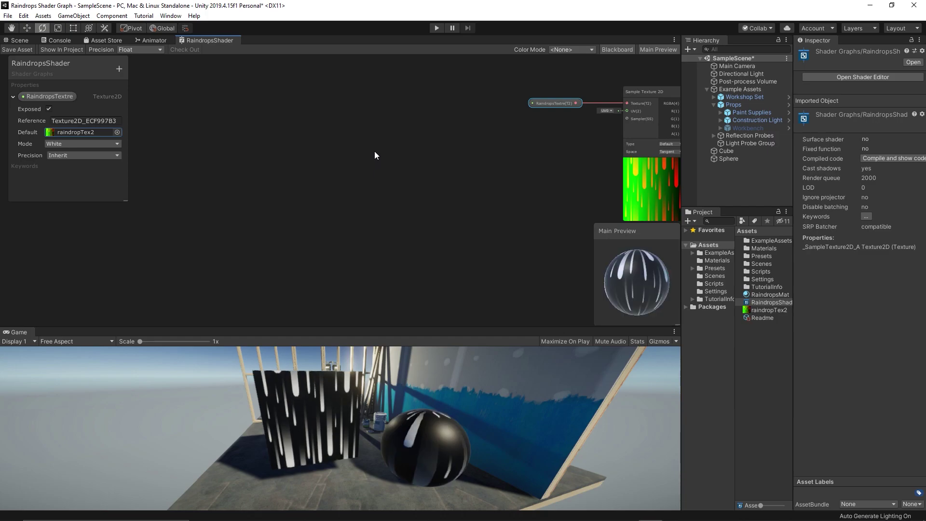
pyautogui.rightClick(316, 106)
pyautogui.click(328, 112)
pyautogui.write('wor')
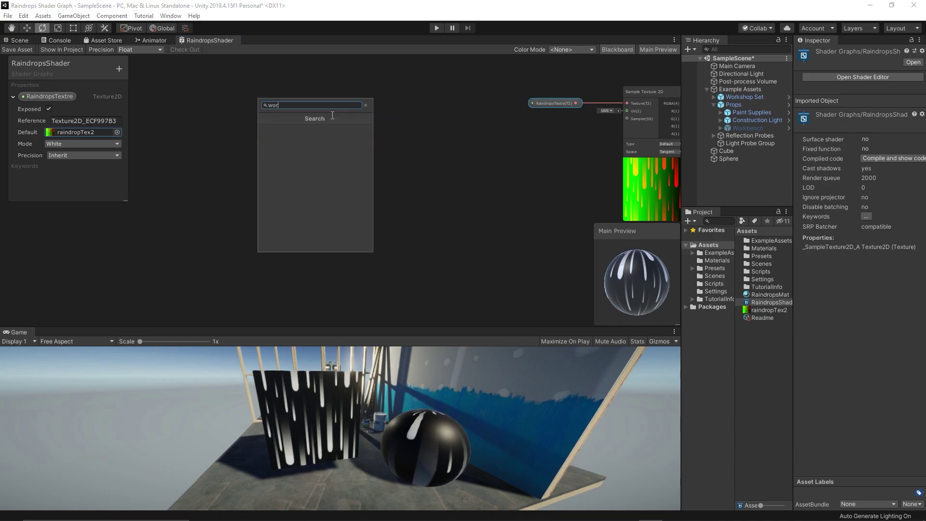
pyautogui.press('BackSpace')
pyautogui.press('BackSpace')
pyautogui.press('BackSpace')
pyautogui.write('pos')
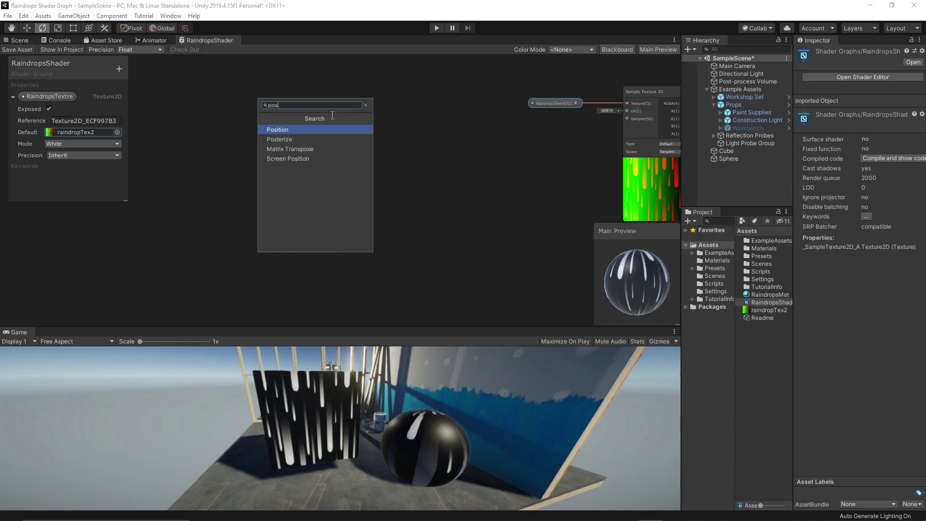
pyautogui.press('Return')
pyautogui.moveTo(329, 120); pyautogui.dragTo(188, 121)
# - Add a Split node, enlarge the graph workspace, and connect the Position output to the Split input
pyautogui.moveTo(263, 127); pyautogui.dragTo(299, 127, button='middle')
pyautogui.rightClick(299, 126)
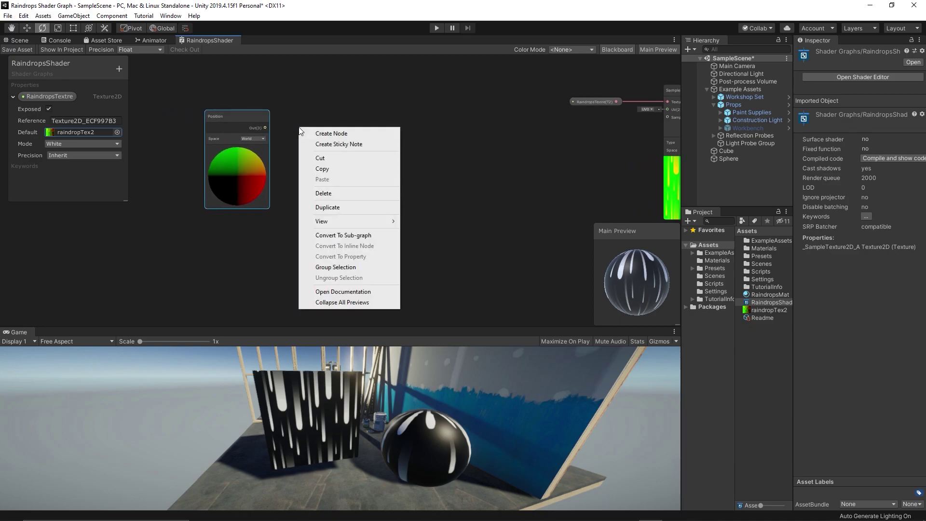
pyautogui.click(320, 133)
pyautogui.write('spl')
pyautogui.press('Return')
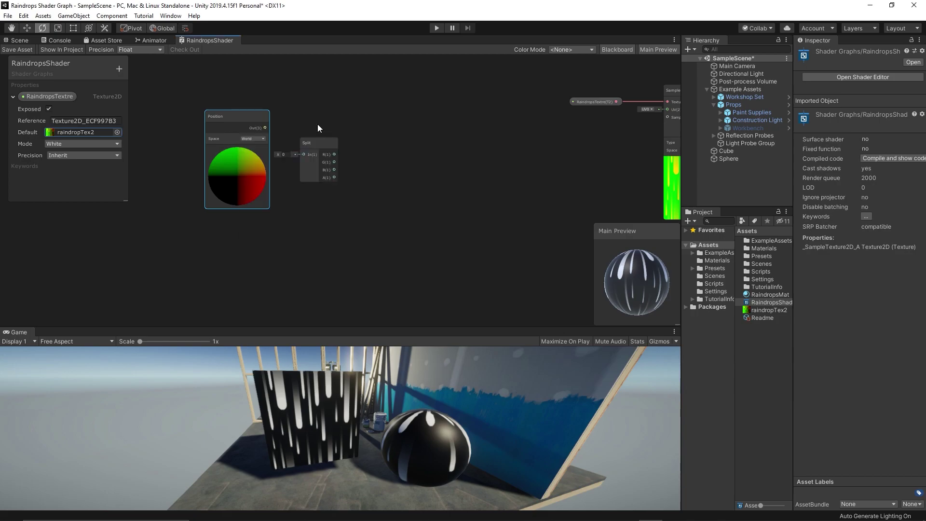
pyautogui.scroll(2, 271, 129)
pyautogui.scroll(1, 271, 129)
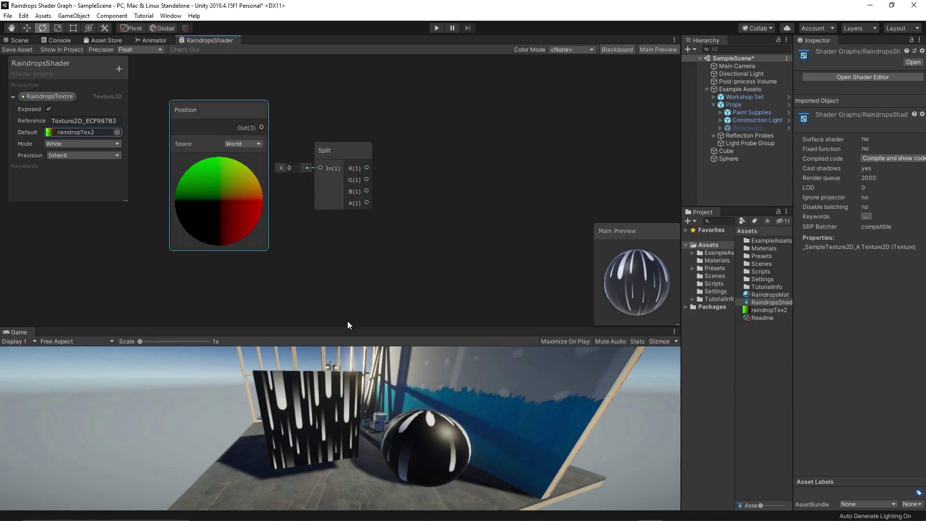
pyautogui.moveTo(348, 328); pyautogui.dragTo(358, 402)
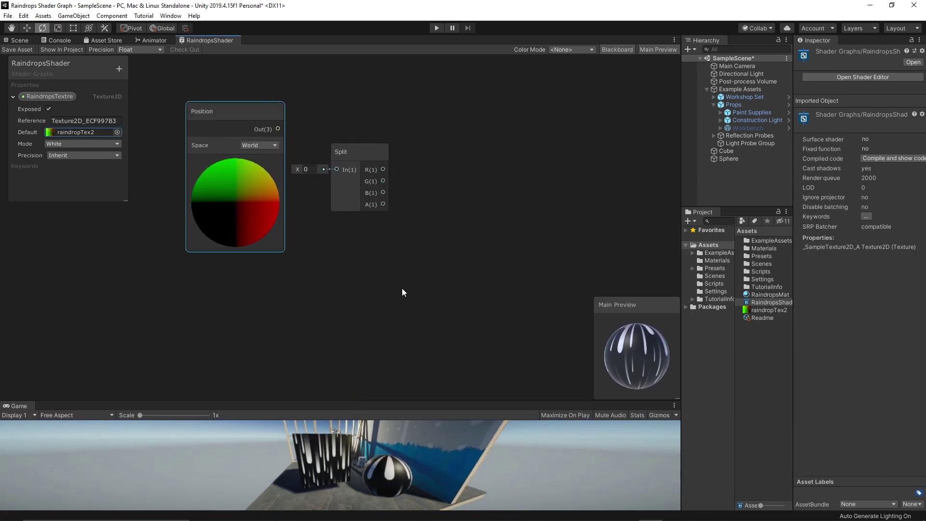
pyautogui.moveTo(259, 148); pyautogui.dragTo(320, 143)
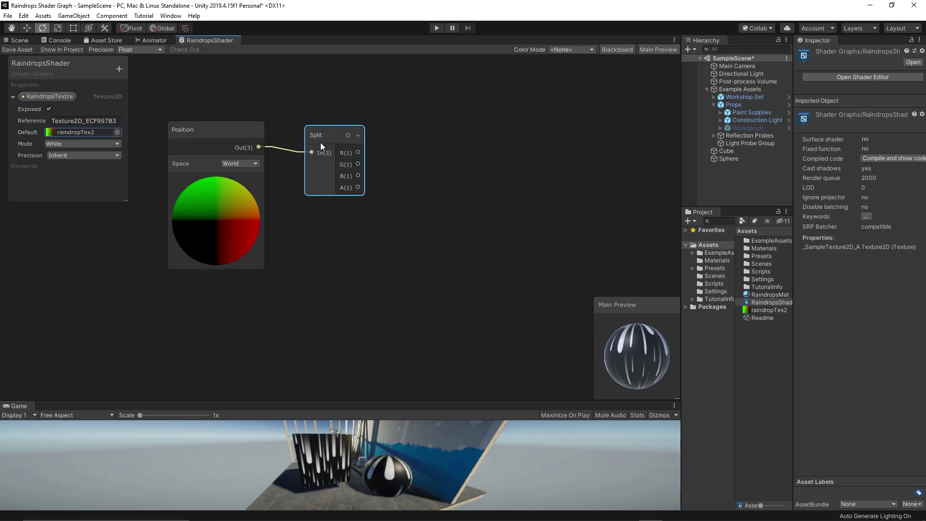
# - Add a Combine node and position it after the Split node
pyautogui.rightClick(430, 149)
pyautogui.click(445, 154)
pyautogui.write('combine')
pyautogui.press('Return')
pyautogui.moveTo(466, 159); pyautogui.dragTo(456, 136)
pyautogui.moveTo(427, 163)
pyautogui.mouseDown()
pyautogui.moveTo(354, 148)
pyautogui.moveTo(427, 174)
pyautogui.mouseUp()
pyautogui.moveTo(445, 145); pyautogui.dragTo(444, 138)
# - Check the world axis directions in the Scene view and return to the raindrops shader graph
pyautogui.click(20, 40)
pyautogui.scroll(3, 291, 173)
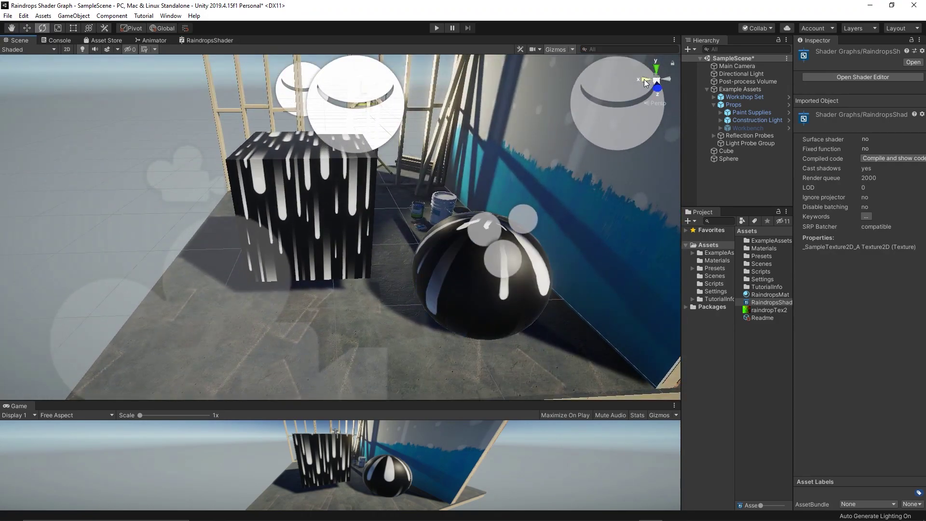
pyautogui.click(193, 41)
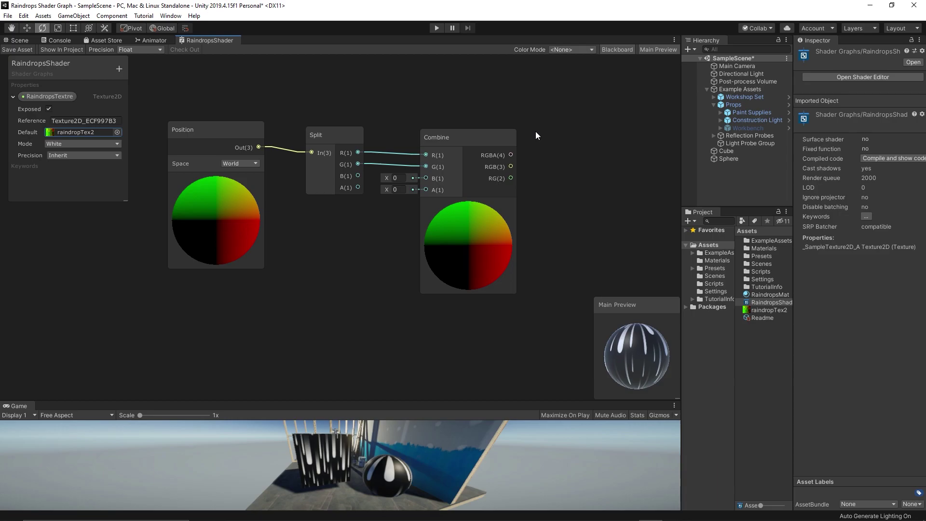
# - Add a Tiling And Offset node after the Combine node and connect Combine's RGBA output to its UV input
pyautogui.moveTo(536, 131); pyautogui.dragTo(436, 129, button='middle')
pyautogui.press('space')
pyautogui.write('ti')
pyautogui.press('Return')
pyautogui.moveTo(502, 170); pyautogui.dragTo(510, 142)
pyautogui.moveTo(411, 152); pyautogui.dragTo(512, 140)
pyautogui.click(366, 241)
# - Add a Time node below the Combine node
pyautogui.rightClick(323, 341)
pyautogui.click(343, 345)
pyautogui.write('time')
pyautogui.press('Return')
pyautogui.moveTo(357, 314); pyautogui.dragTo(378, 227, button='middle')
# - Create a Vector1 property named RainSpeed
pyautogui.click(120, 69)
pyautogui.click(140, 77)
pyautogui.write('RainSpeed')
pyautogui.press('Return')
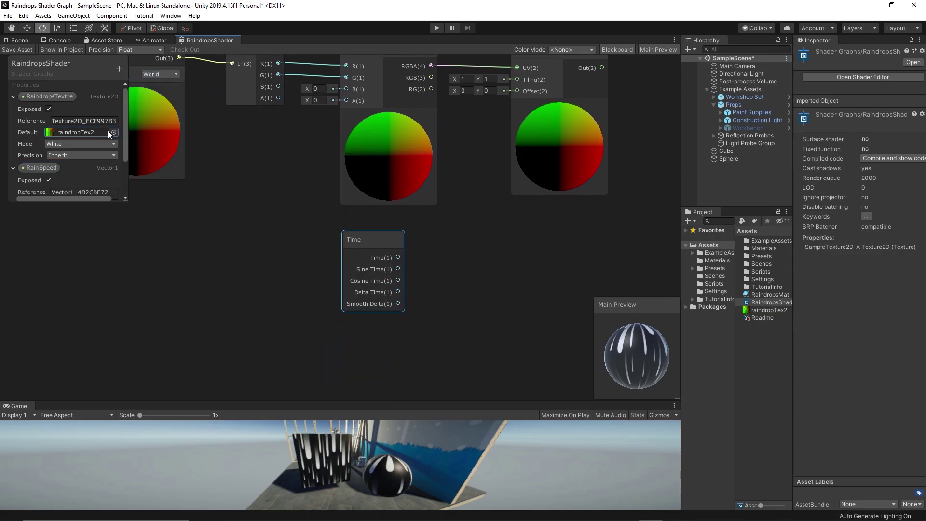
# - Add a Vector 2 node below Time and connect the RainSpeed property to its Y input
pyautogui.scroll(-2, 77, 138)
pyautogui.press('space')
pyautogui.write('vc=e')
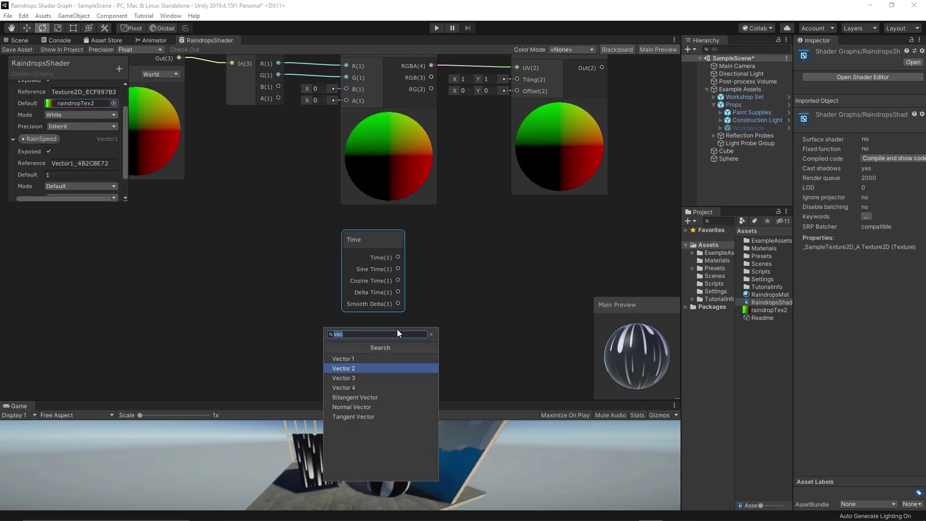
pyautogui.press('Return')
pyautogui.moveTo(41, 138); pyautogui.dragTo(302, 371)
pyautogui.moveTo(302, 370); pyautogui.dragTo(301, 334, button='middle')
pyautogui.moveTo(298, 336); pyautogui.dragTo(366, 338)
pyautogui.moveTo(386, 309); pyautogui.dragTo(370, 298)
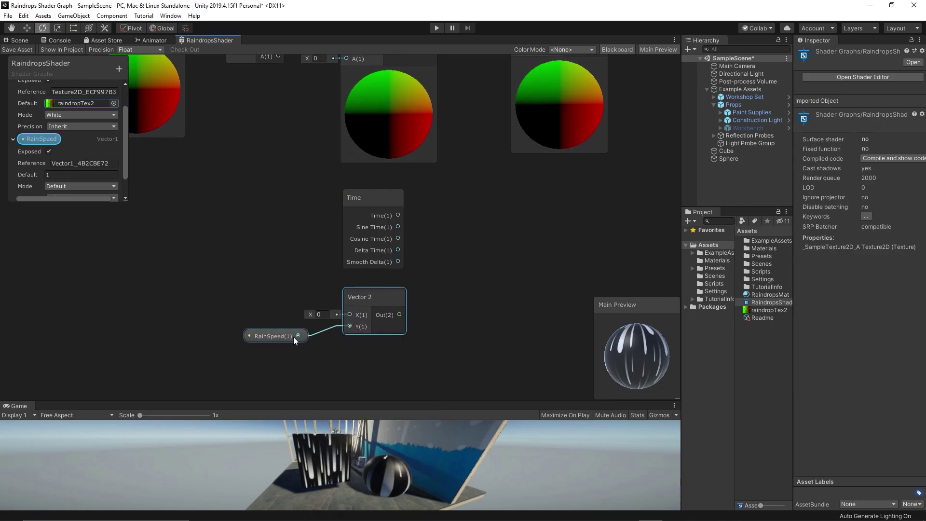
pyautogui.moveTo(297, 336); pyautogui.dragTo(298, 327)
# - Add a Multiply node with Time connected to input A and the Vector 2 output connected to input B
pyautogui.press('space')
pyautogui.write('mul')
pyautogui.press('Return')
pyautogui.moveTo(472, 270); pyautogui.dragTo(465, 205)
pyautogui.moveTo(398, 215); pyautogui.dragTo(440, 237)
pyautogui.moveTo(399, 314); pyautogui.dragTo(449, 238)
pyautogui.moveTo(480, 210); pyautogui.dragTo(474, 211)
# - Connect the Multiply output to Tiling And Offset's Offset, feed its result to the Sample Texture 2D UV, and save the shader
pyautogui.moveTo(474, 210); pyautogui.dragTo(441, 289, button='middle')
pyautogui.moveTo(544, 88); pyautogui.dragTo(580, 159)
pyautogui.moveTo(496, 340); pyautogui.dragTo(521, 198)
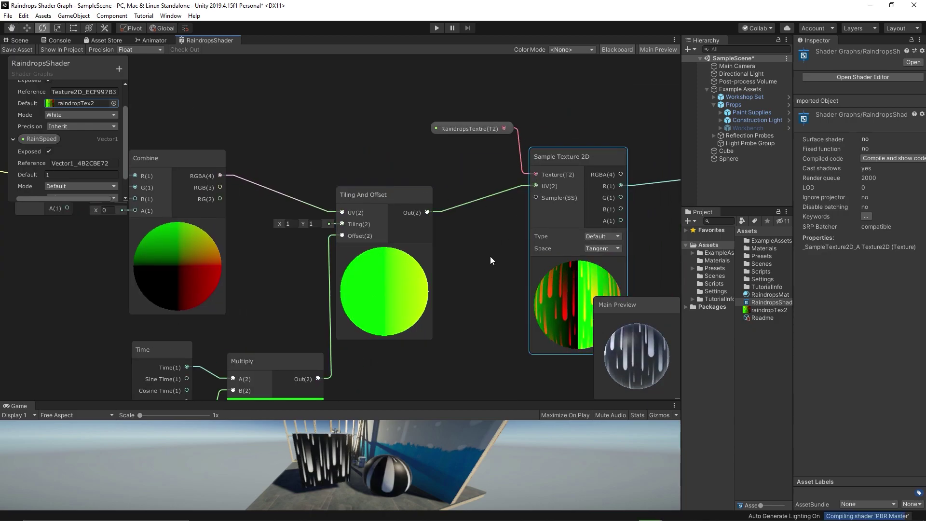
pyautogui.scroll(-2, 490, 256)
pyautogui.click(17, 49)
# - Test the rain animation in Play mode by rotating the cube, stop playback, and return to the shader graph
pyautogui.click(19, 42)
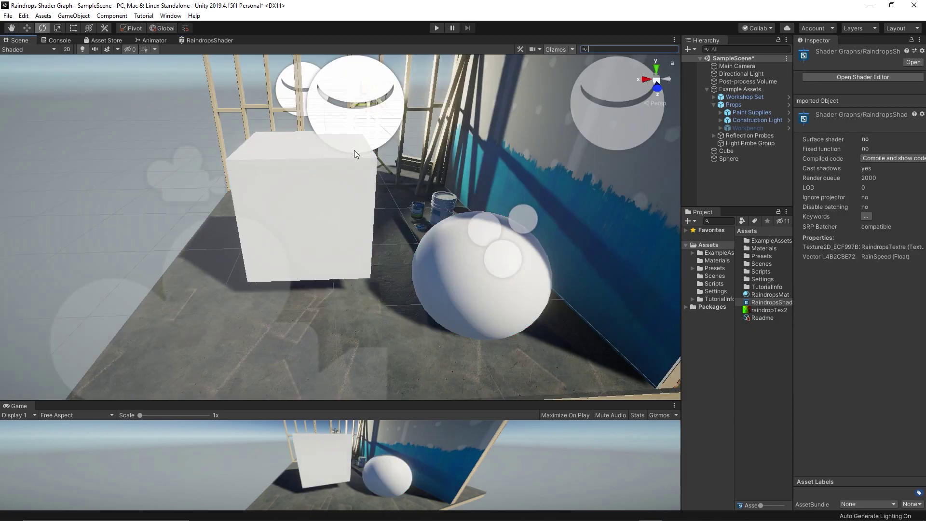
pyautogui.click(349, 176)
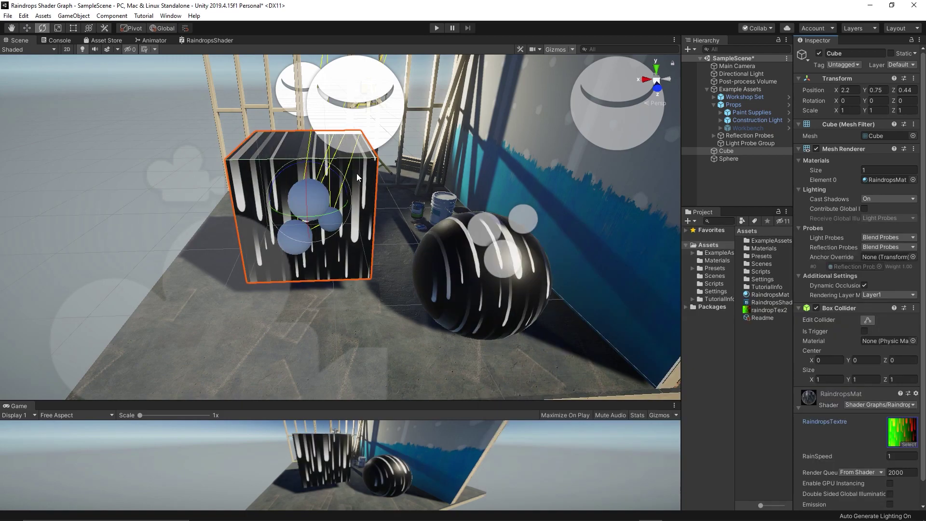
pyautogui.click(437, 28)
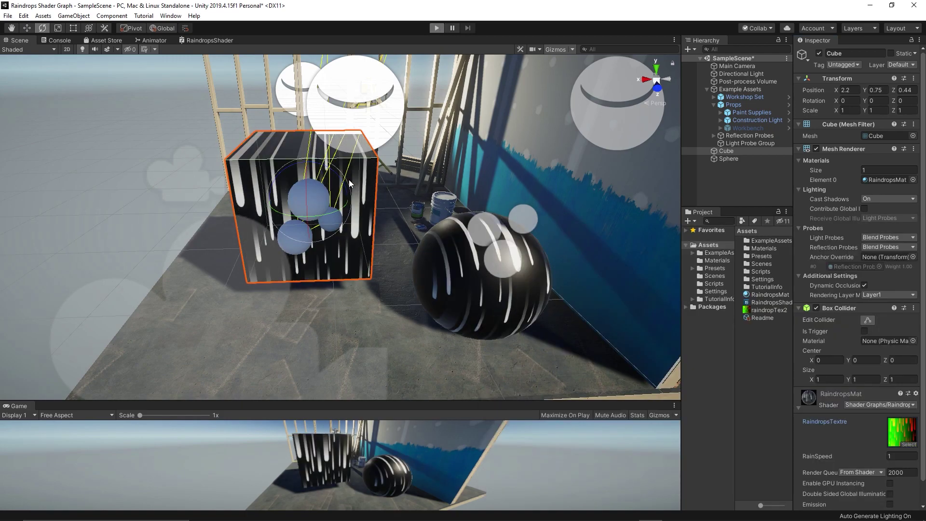
pyautogui.moveTo(363, 167); pyautogui.dragTo(413, 173)
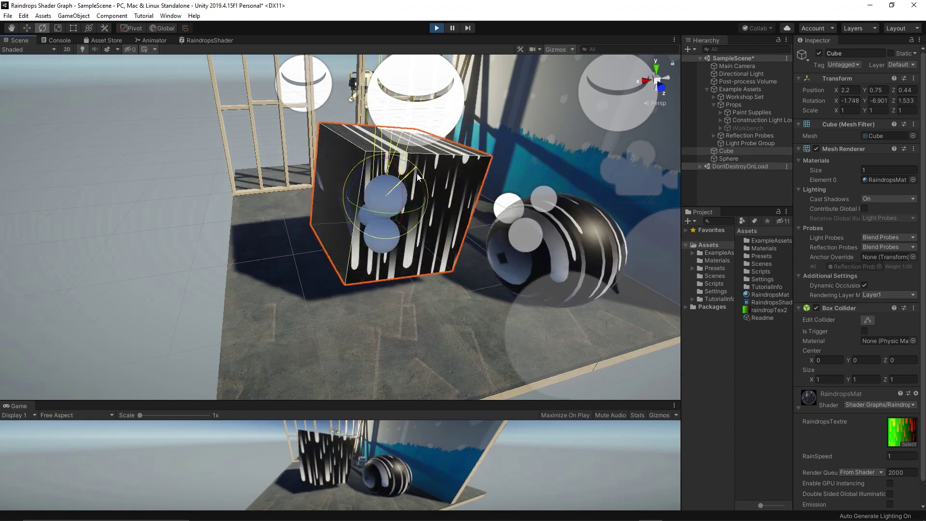
pyautogui.click(437, 28)
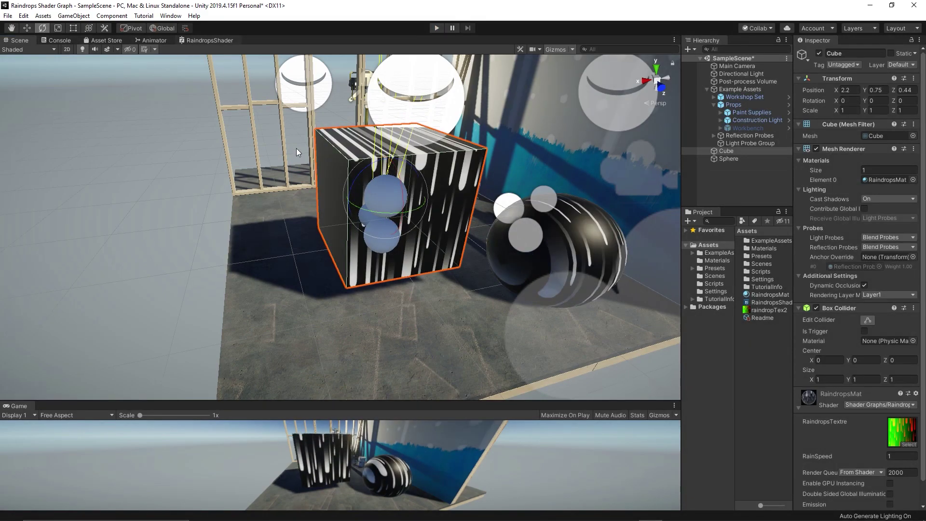
pyautogui.click(209, 40)
pyautogui.moveTo(363, 218); pyautogui.dragTo(519, 155, button='middle')
pyautogui.scroll(-2, 519, 155)
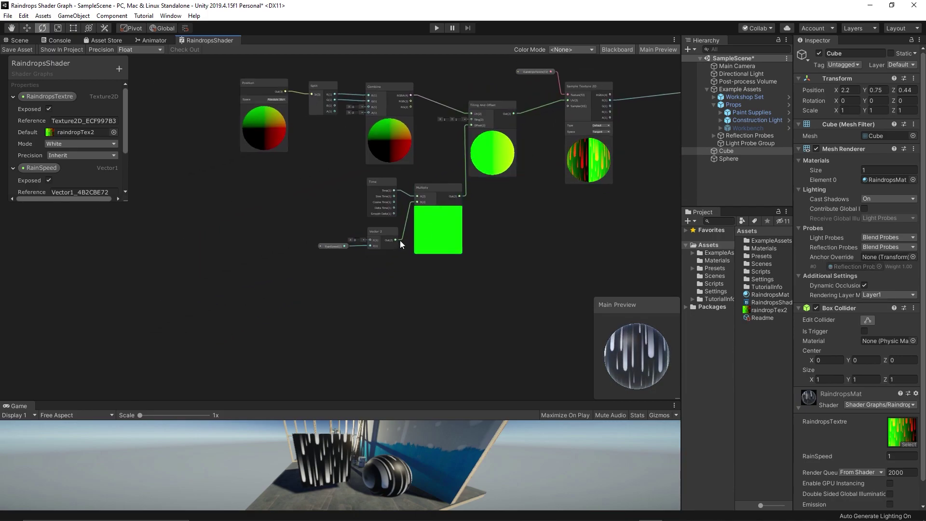
pyautogui.scroll(1, 277, 284)
pyautogui.rightClick(270, 283)
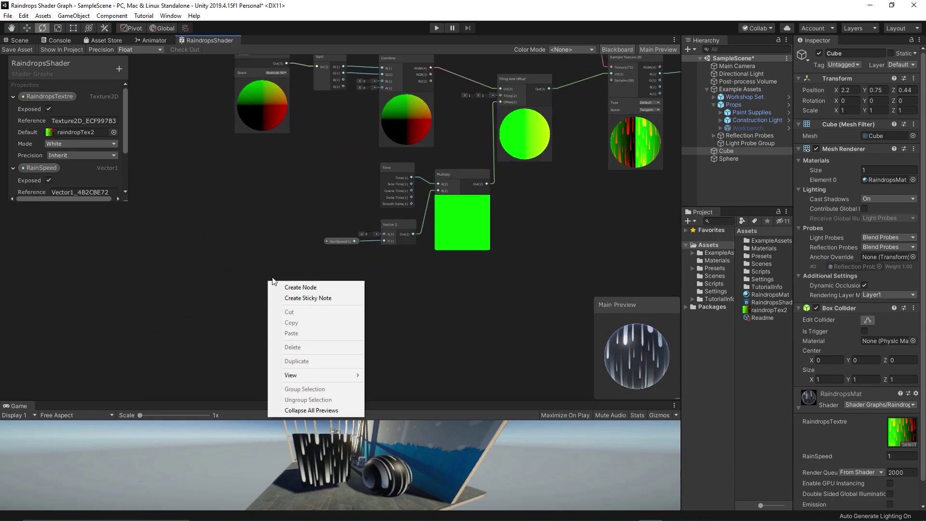
pyautogui.click(282, 287)
pyautogui.press('Escape')
# - Duplicate the Position, Split, Combine and Tiling And Offset nodes and place the copies below the originals
pyautogui.scroll(2, 257, 199)
pyautogui.moveTo(258, 198); pyautogui.dragTo(222, 270, button='middle')
pyautogui.scroll(-1, 222, 271)
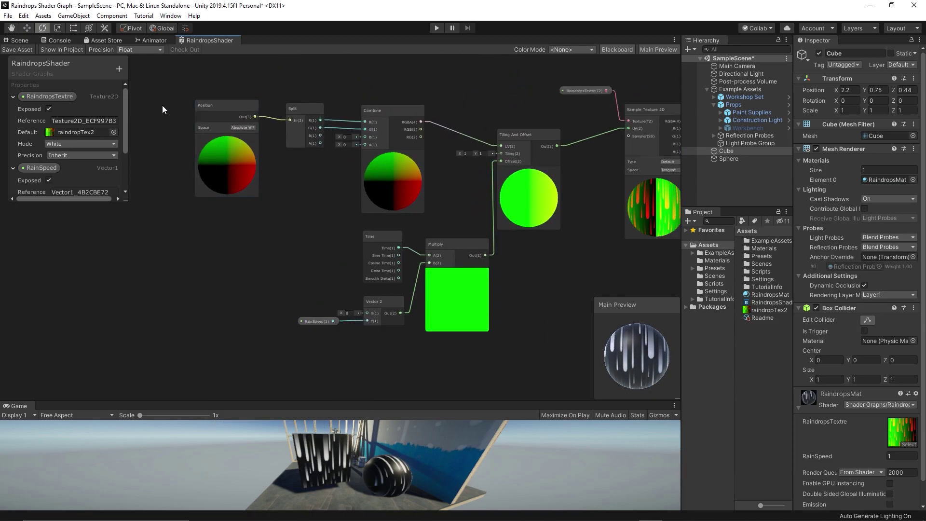
pyautogui.moveTo(153, 87); pyautogui.dragTo(519, 334)
pyautogui.hotkey('ctrl', 'd')
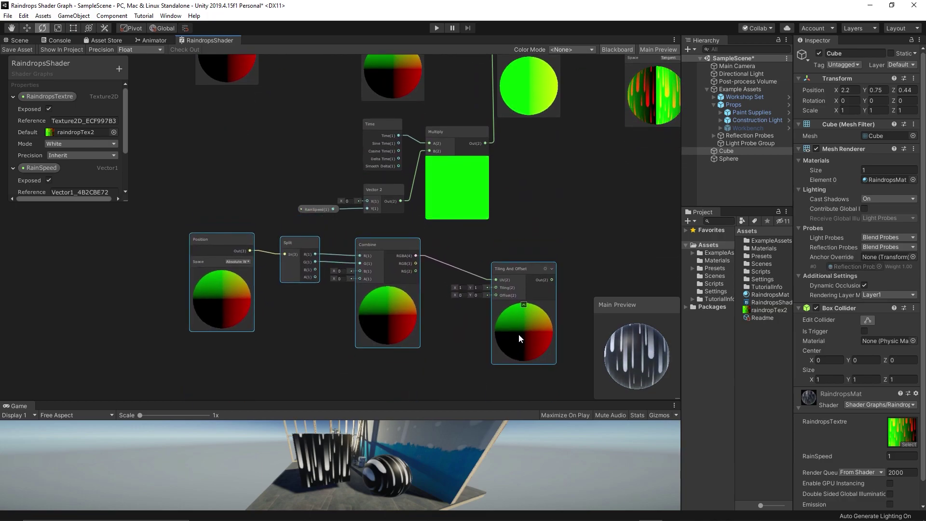
pyautogui.click(299, 293)
pyautogui.scroll(2, 299, 293)
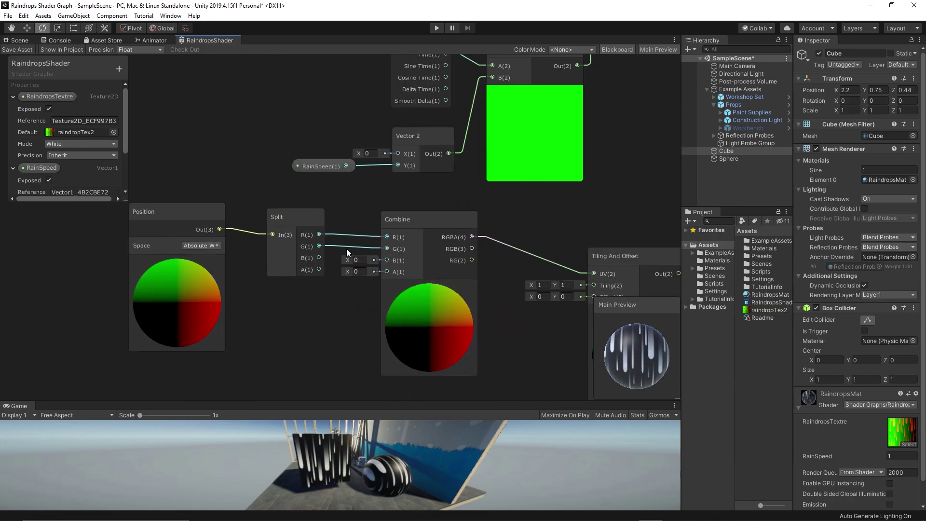
# - Connect the duplicated Split's B output to the duplicated Combine's R input and position the second Sample Texture 2D node
pyautogui.moveTo(319, 246); pyautogui.dragTo(388, 238)
pyautogui.moveTo(319, 258); pyautogui.dragTo(387, 238)
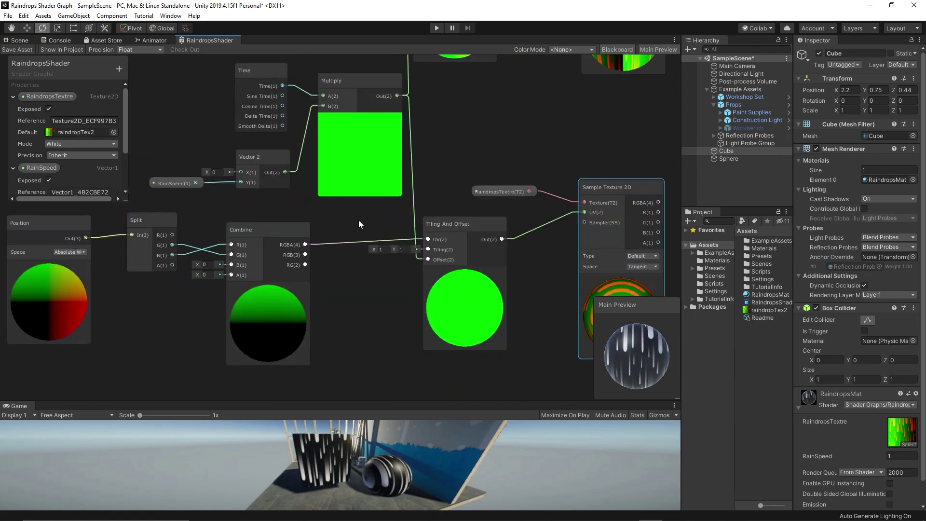
pyautogui.click(442, 237)
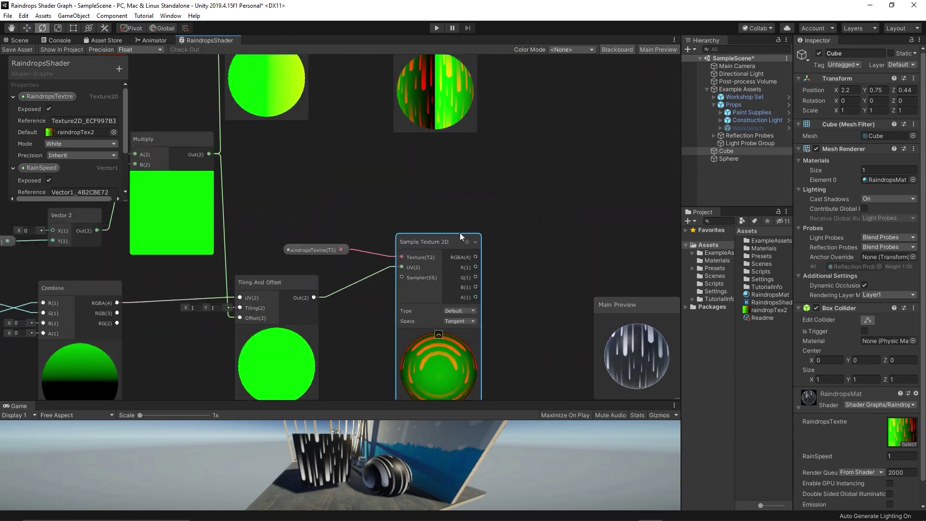
# - Insert an Add node and connect the R outputs of both Sample Texture 2D nodes to its A and B inputs
pyautogui.moveTo(554, 191); pyautogui.dragTo(400, 320, button='middle')
pyautogui.scroll(-4, 387, 206)
pyautogui.rightClick(406, 197)
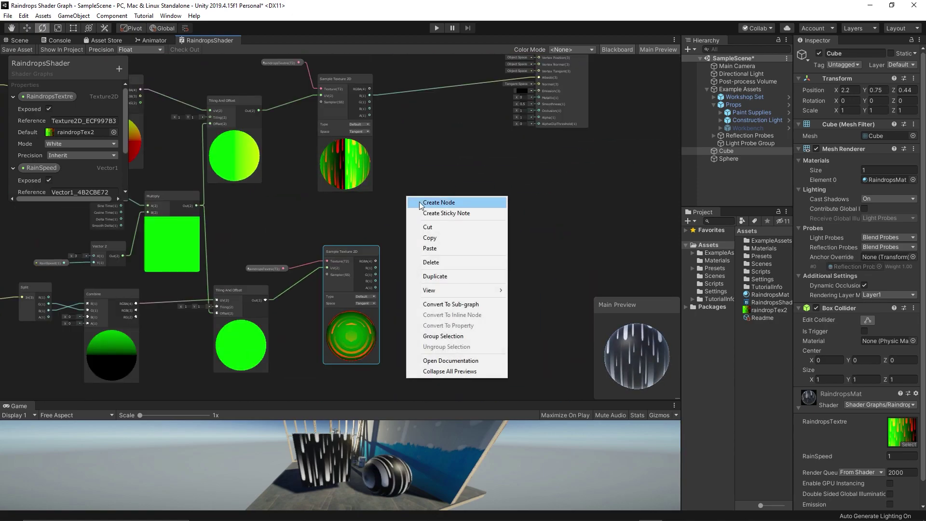
pyautogui.click(420, 202)
pyautogui.write('add')
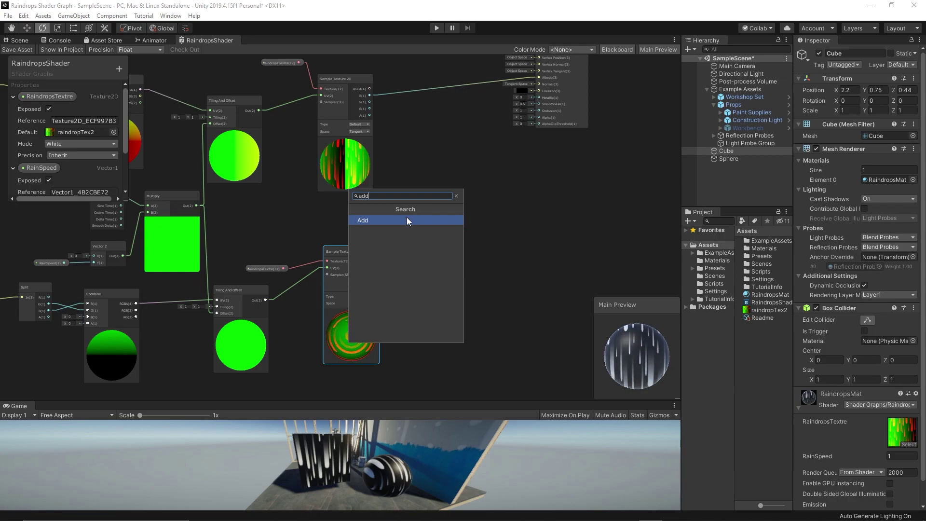
pyautogui.click(409, 216)
pyautogui.moveTo(370, 94); pyautogui.dragTo(411, 223)
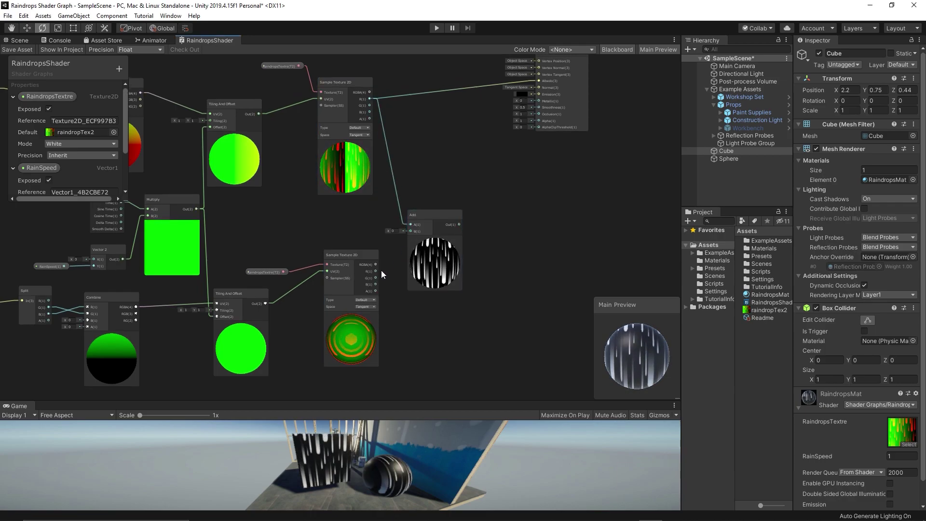
pyautogui.moveTo(375, 271); pyautogui.dragTo(407, 230)
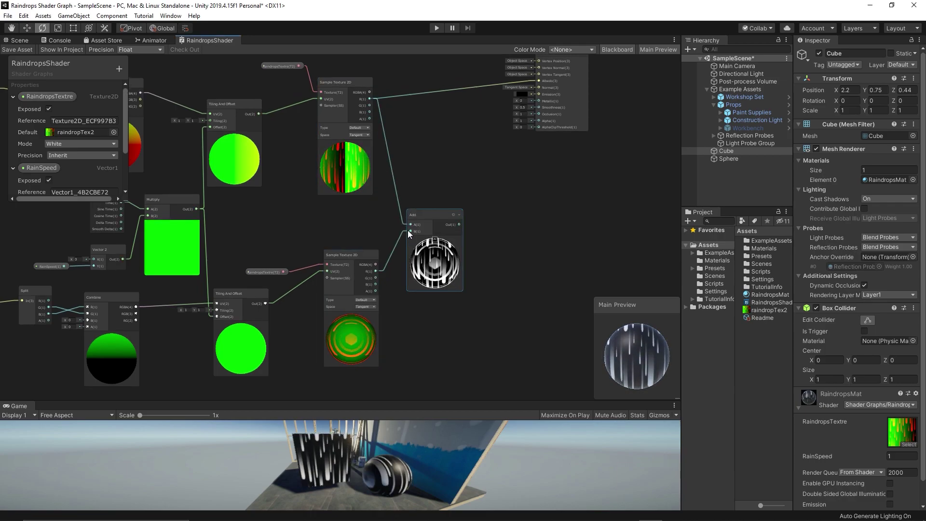
# - Connect the Add output to the PBR Master's Albedo input and save the shader
pyautogui.moveTo(407, 230); pyautogui.dragTo(512, 230, button='middle')
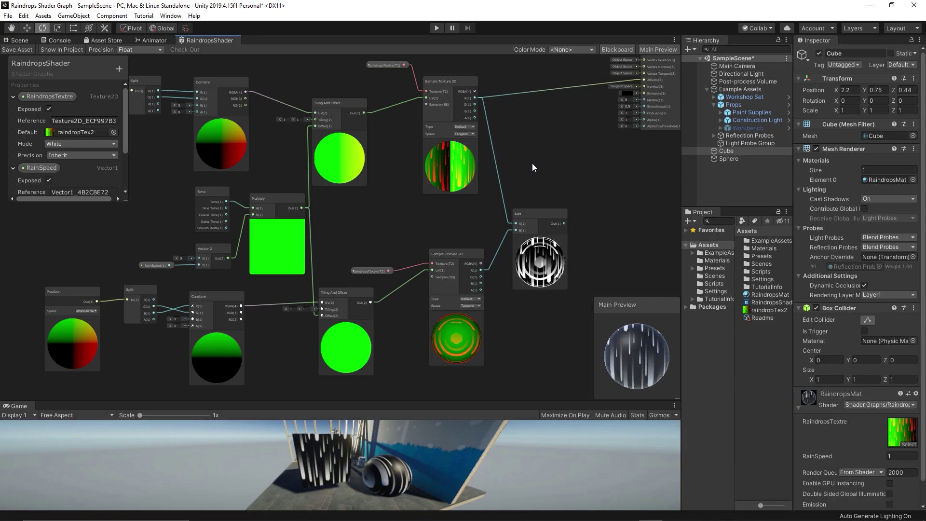
pyautogui.moveTo(570, 213); pyautogui.dragTo(514, 280, button='middle')
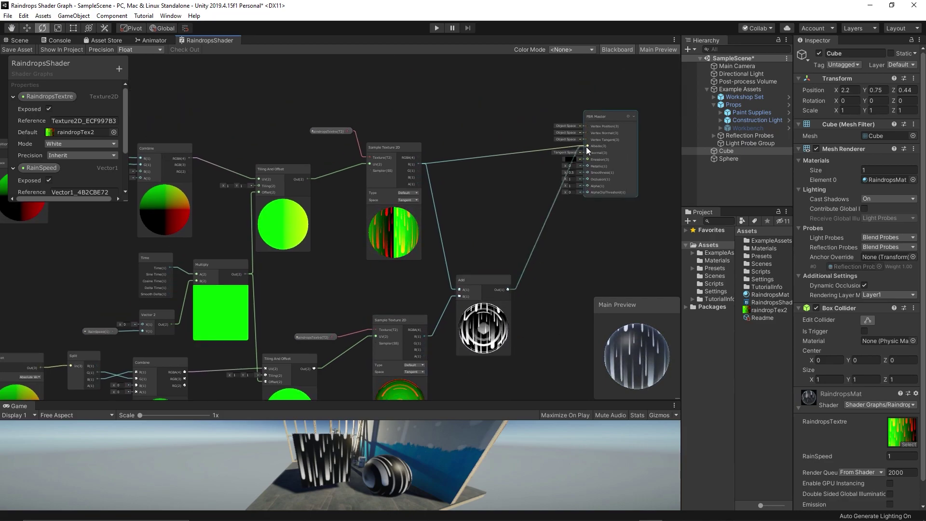
pyautogui.moveTo(581, 154); pyautogui.dragTo(587, 146)
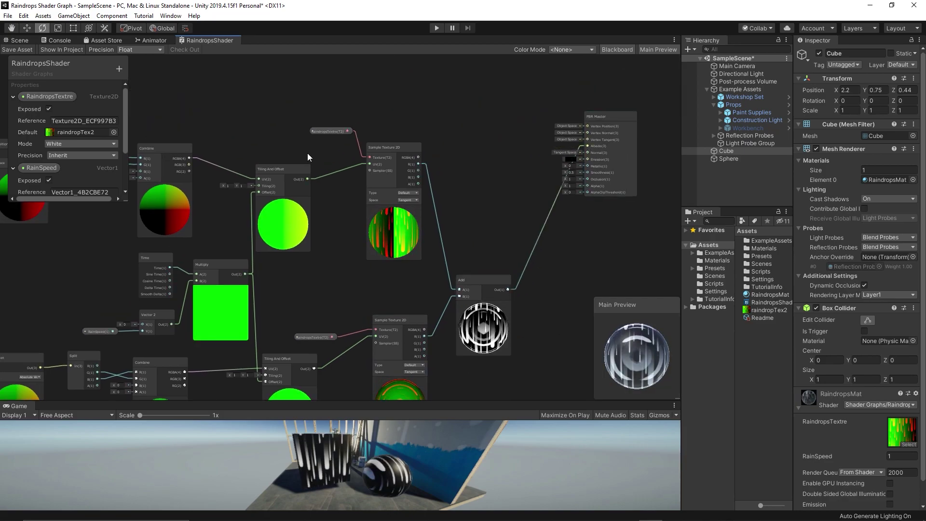
pyautogui.click(17, 50)
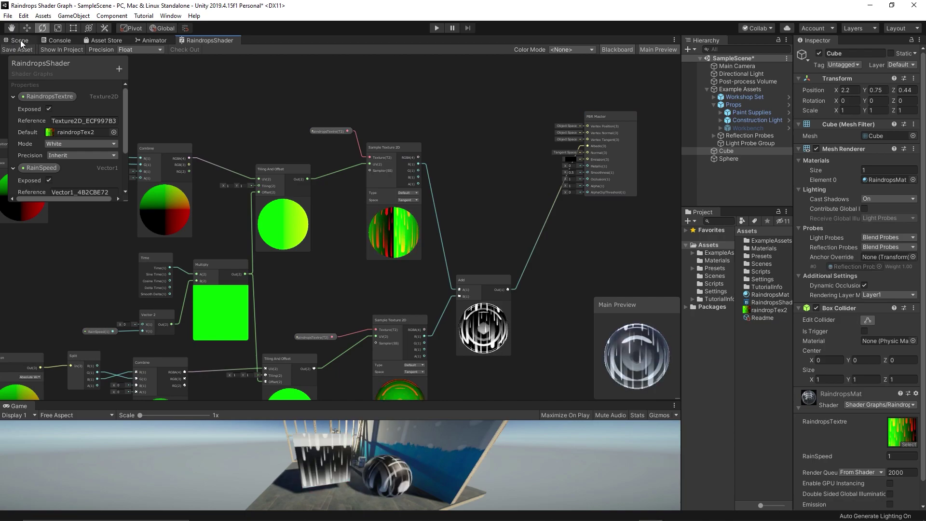
# - Examine the combined rain on the cube's other sides in Play mode while rotating the cube, and stop playback
pyautogui.click(19, 40)
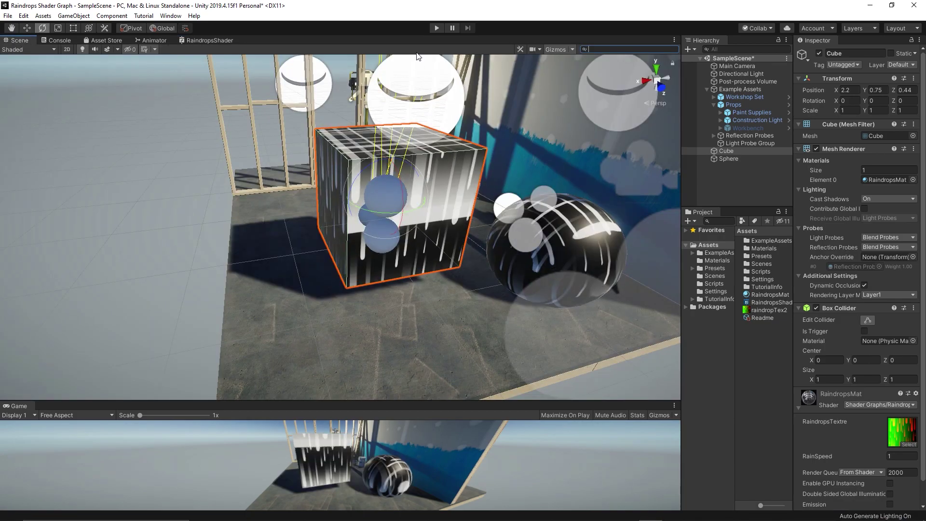
pyautogui.click(418, 272)
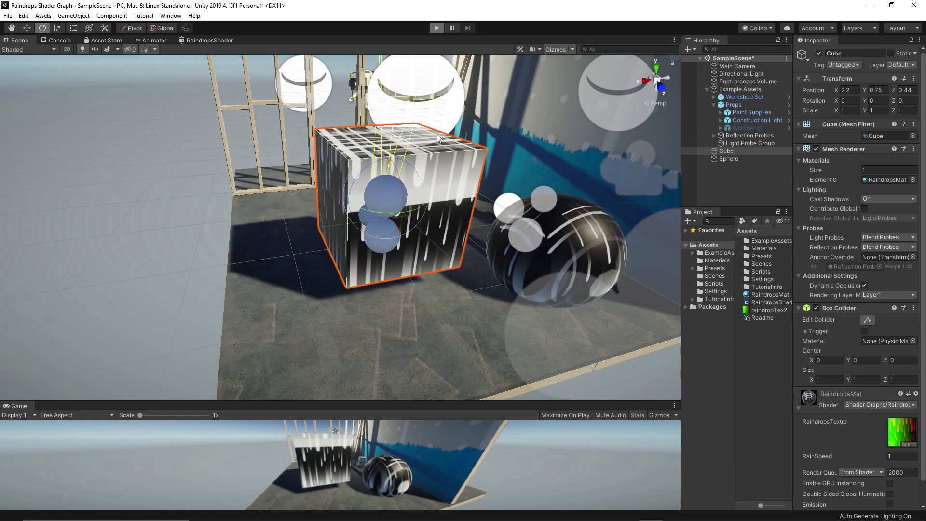
pyautogui.hotkey('ctrl', 'p')
pyautogui.keyDown('alt'); pyautogui.moveTo(429, 157); pyautogui.dragTo(470, 143); pyautogui.keyUp('alt')
pyautogui.scroll(5, 500, 175)
pyautogui.scroll(-5, 470, 143)
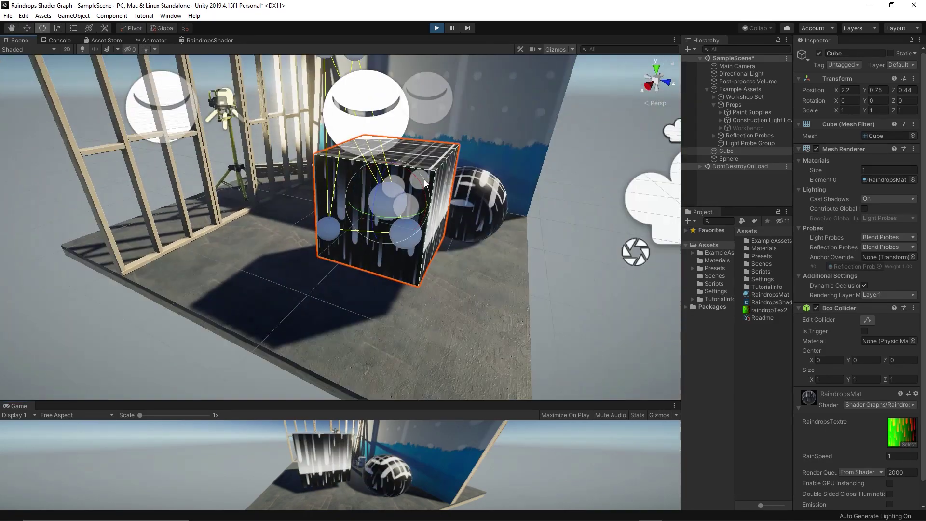
pyautogui.moveTo(419, 194); pyautogui.dragTo(428, 230)
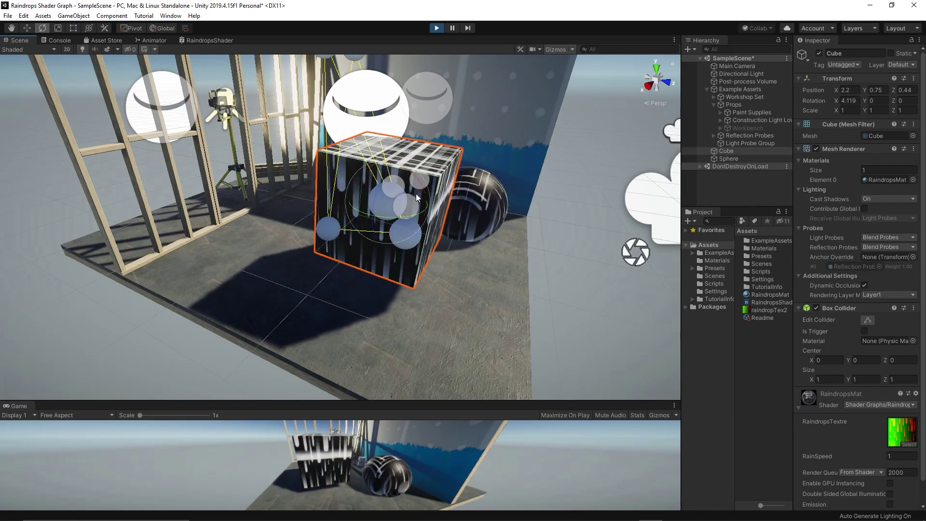
pyautogui.click(436, 30)
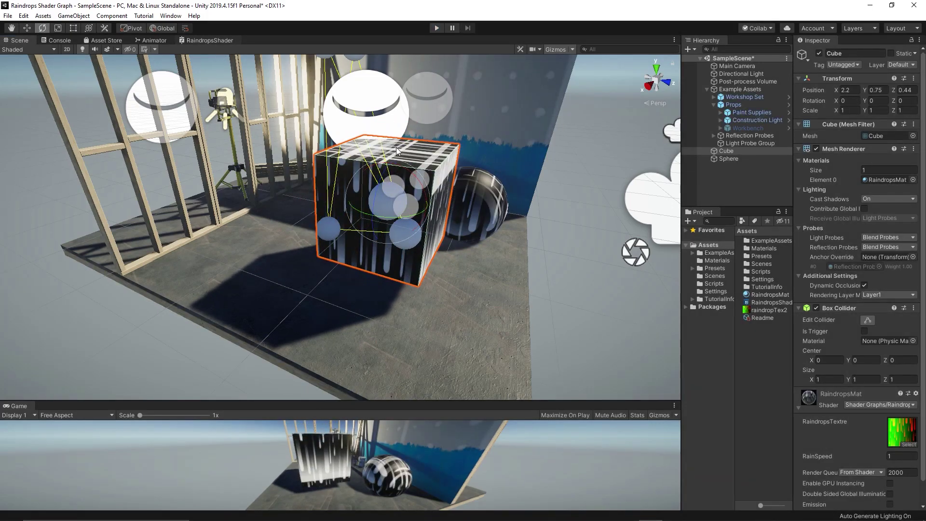
# - Group all the rain nodes before the PBR Master and title the group RainDrops
pyautogui.click(188, 40)
pyautogui.scroll(-2, 366, 210)
pyautogui.moveTo(366, 210); pyautogui.dragTo(426, 267, button='middle')
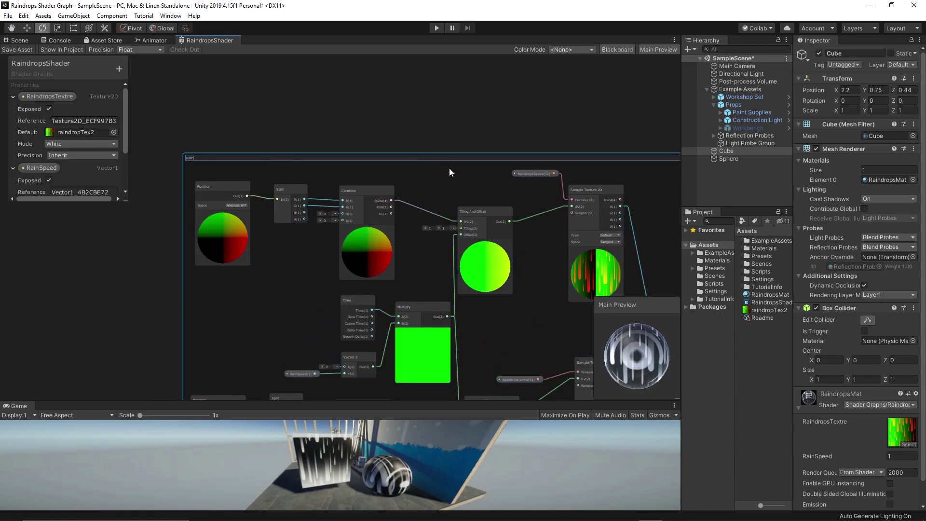
pyautogui.press('Return')
pyautogui.scroll(-3, 315, 90)
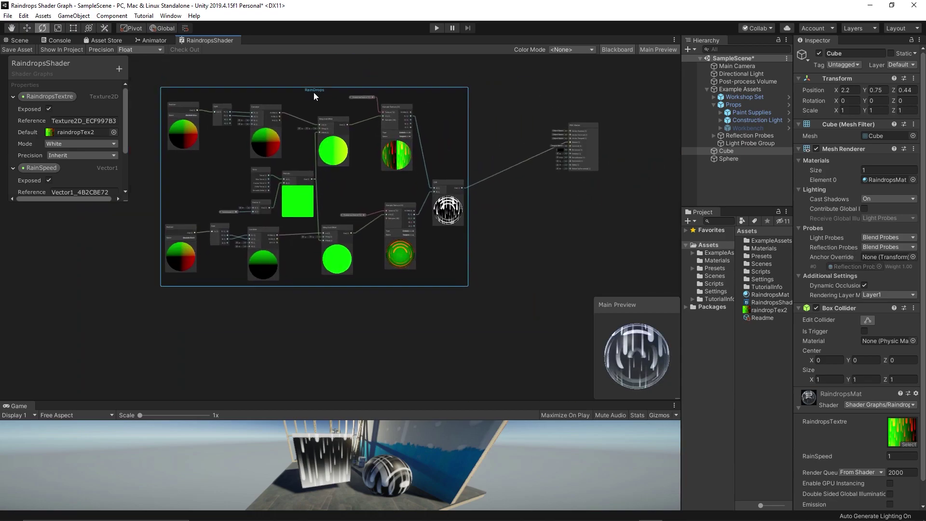
# - Add a Normal Vector node in World space below the RainDrops group
pyautogui.scroll(3, 323, 268)
pyautogui.moveTo(323, 267); pyautogui.dragTo(331, 262, button='middle')
pyautogui.rightClick(300, 259)
pyautogui.click(309, 263)
pyautogui.write('norm')
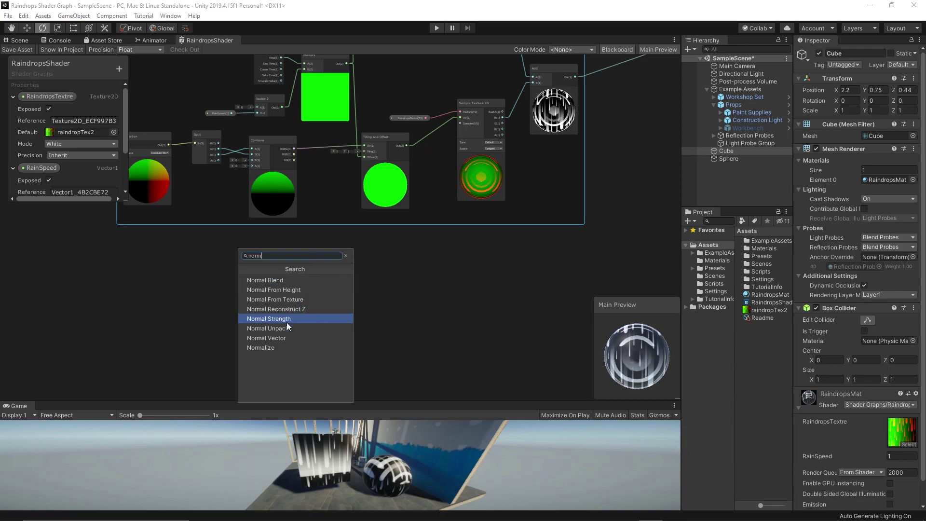
pyautogui.click(279, 337)
pyautogui.moveTo(317, 276); pyautogui.dragTo(199, 274)
pyautogui.scroll(5, 199, 274)
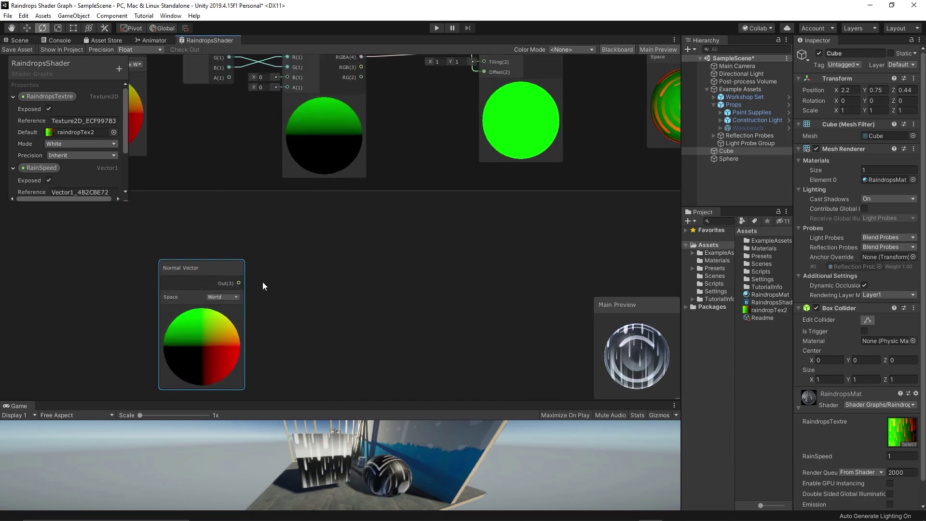
# - Add an Absolute node fed by the Normal Vector output and place it beside the Normal Vector node
pyautogui.moveTo(341, 253); pyautogui.dragTo(332, 218, button='middle')
pyautogui.moveTo(331, 218)
pyautogui.mouseDown()
pyautogui.moveTo(224, 210)
pyautogui.moveTo(332, 224)
pyautogui.mouseUp()
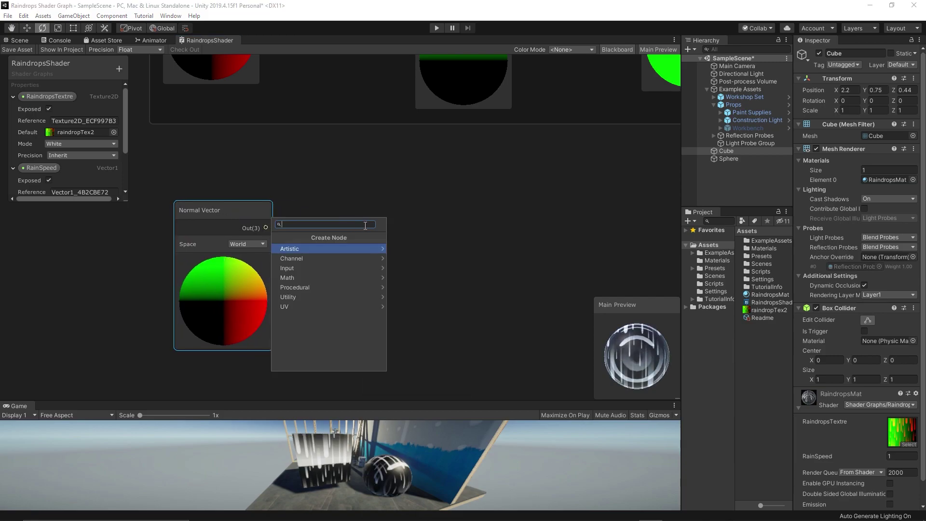
pyautogui.write('abs')
pyautogui.press('Return')
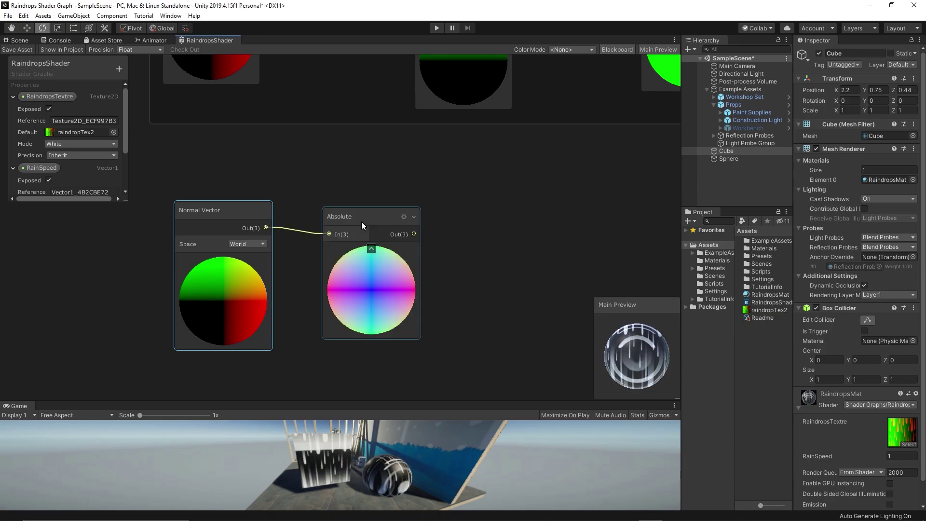
pyautogui.moveTo(364, 216); pyautogui.dragTo(375, 213)
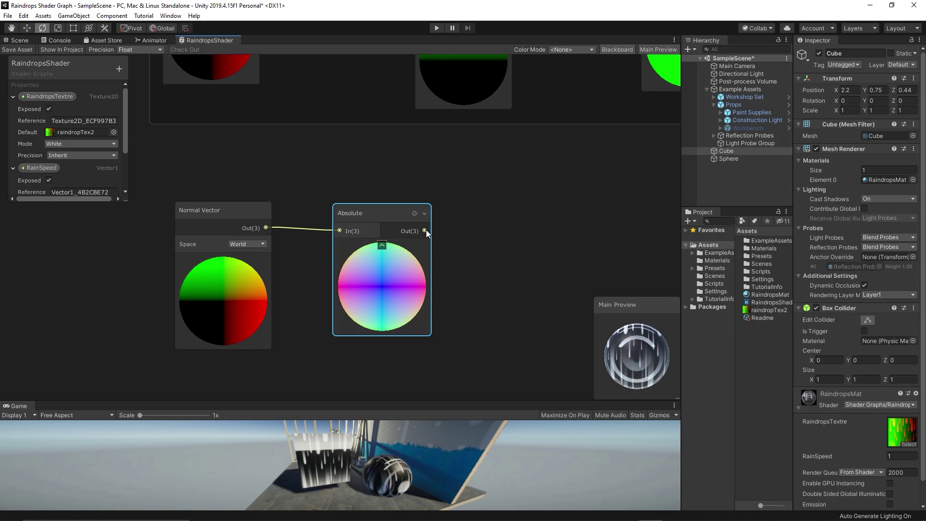
# - Add a Subtract node with the Absolute output feeding its A input, and place it after the Absolute node
pyautogui.moveTo(425, 231); pyautogui.dragTo(463, 229)
pyautogui.write('sub')
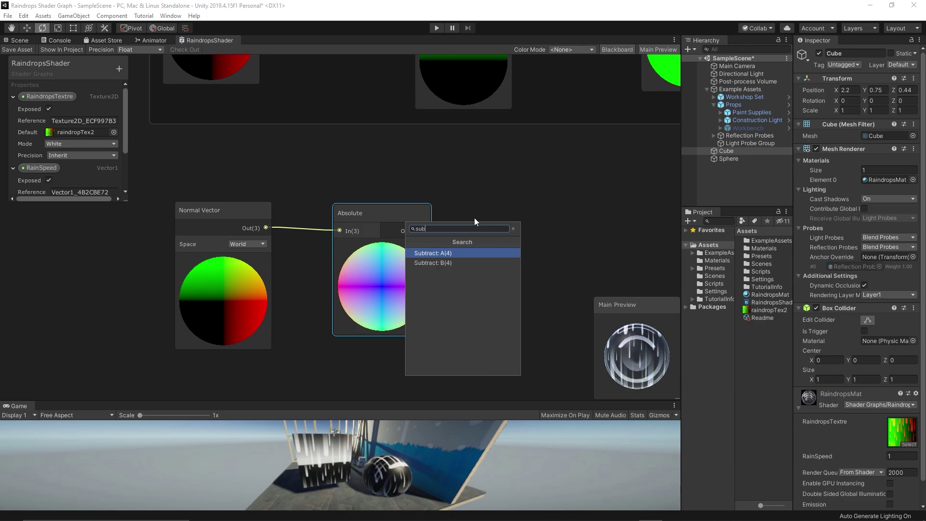
pyautogui.press('Return')
pyautogui.moveTo(497, 226); pyautogui.dragTo(538, 220)
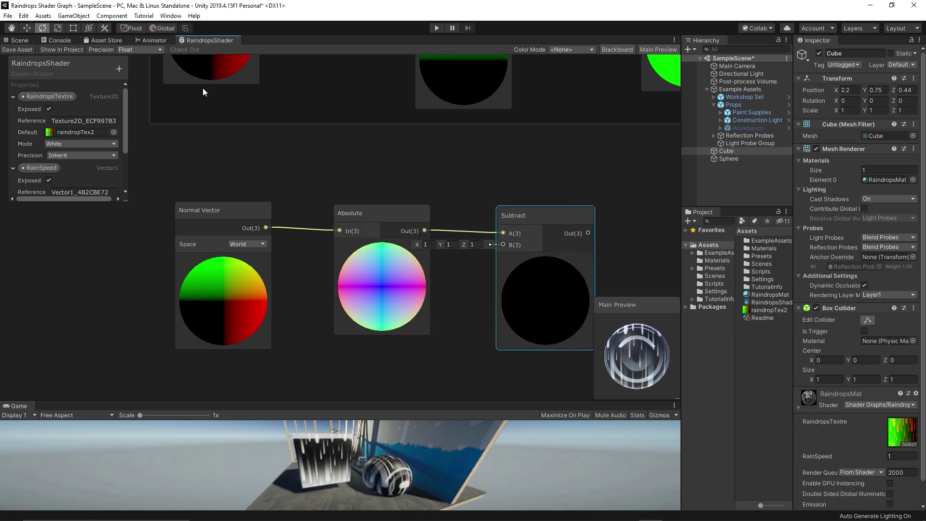
# - Add a Vector 1 node with a value of 0.5 and connect it to the Subtract node's B input
pyautogui.rightClick(465, 354)
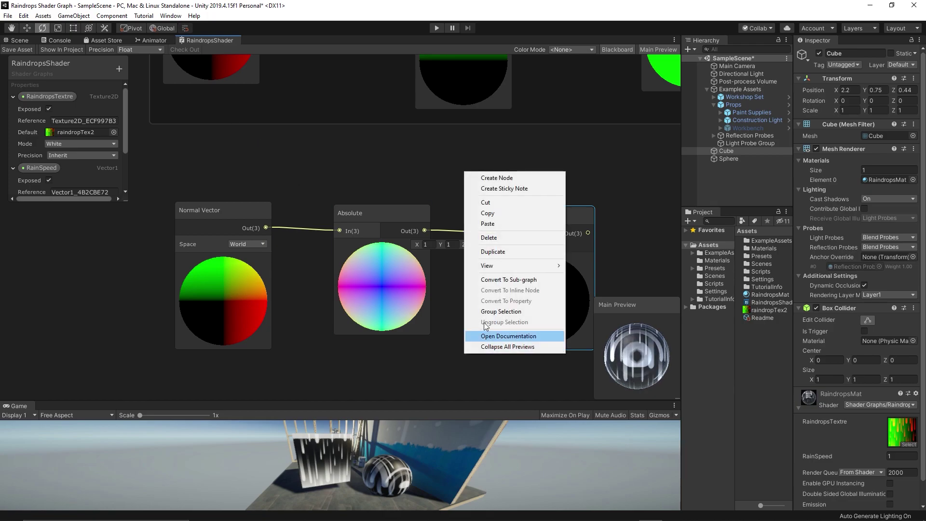
pyautogui.click(495, 178)
pyautogui.write('vec')
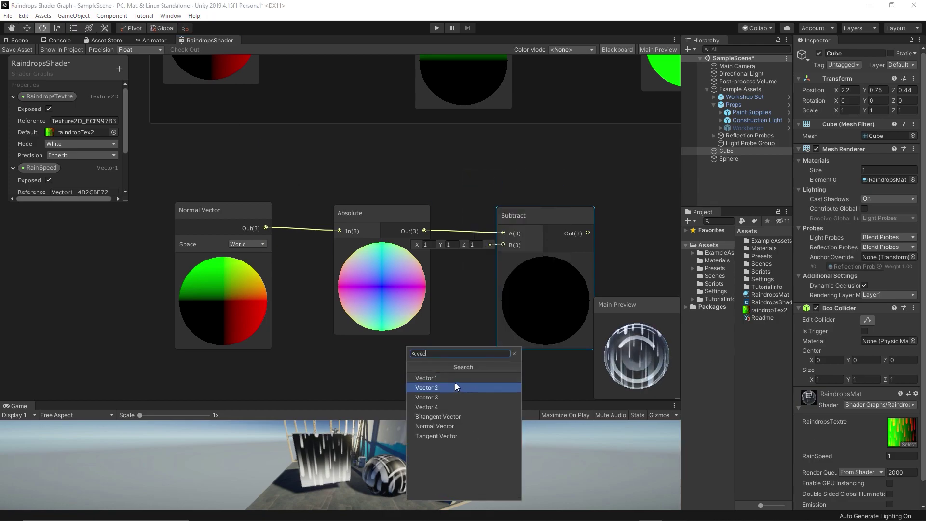
pyautogui.click(457, 378)
pyautogui.moveTo(458, 362); pyautogui.dragTo(495, 271)
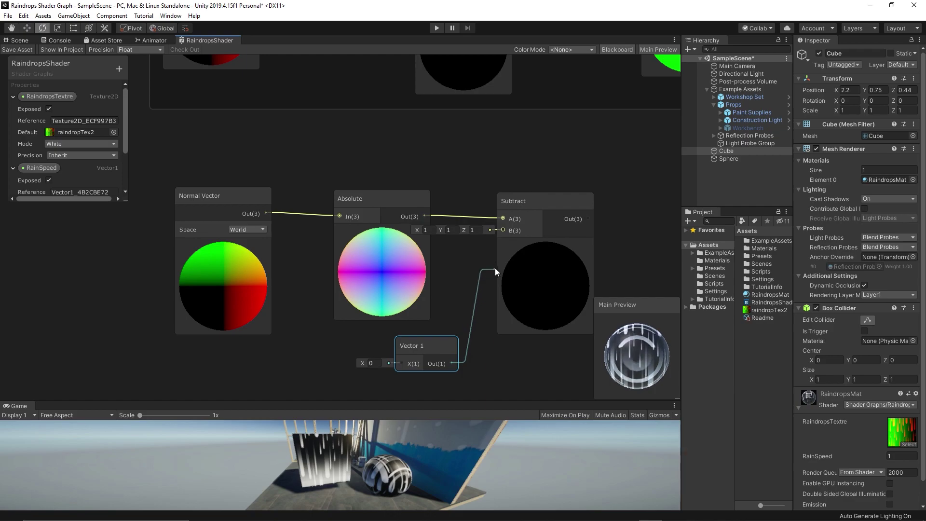
pyautogui.moveTo(503, 231); pyautogui.dragTo(504, 231)
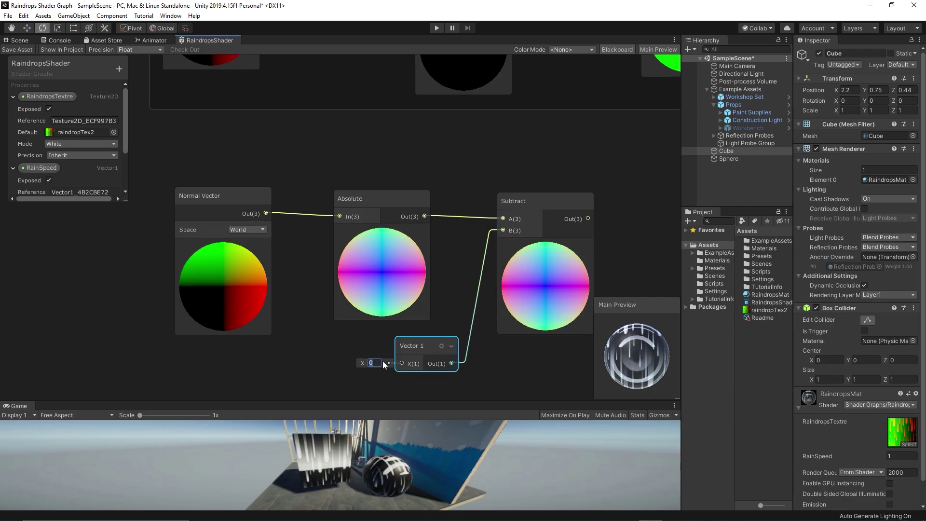
pyautogui.write('0.5')
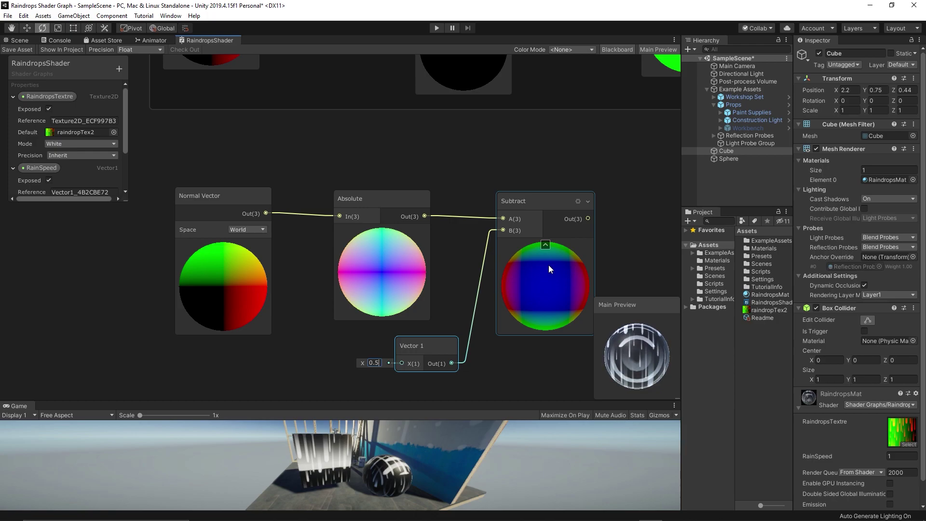
# - Add a Split node fed by the Subtract output
pyautogui.moveTo(613, 229); pyautogui.dragTo(578, 236, button='middle')
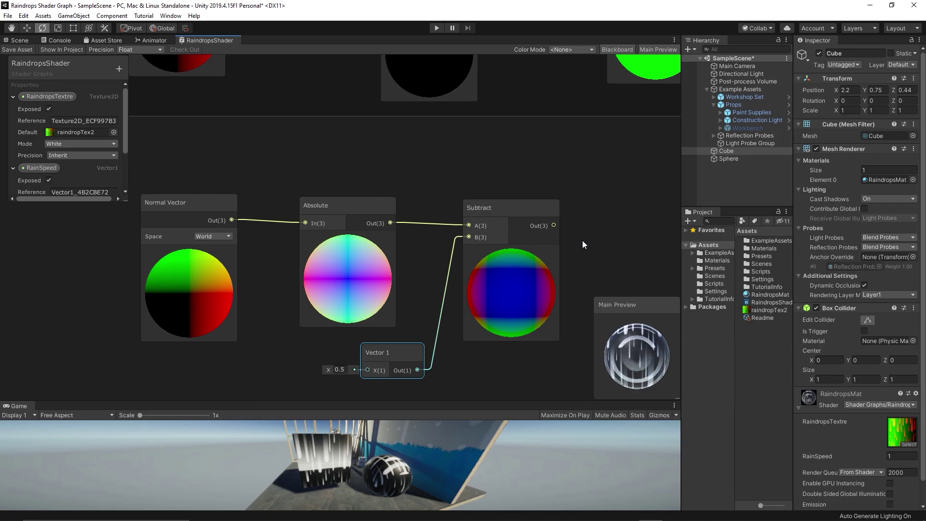
pyautogui.moveTo(583, 240); pyautogui.dragTo(517, 248, button='middle')
pyautogui.moveTo(519, 231); pyautogui.dragTo(519, 232)
pyautogui.write('split')
pyautogui.press('Return')
pyautogui.moveTo(542, 227); pyautogui.dragTo(456, 231, button='middle')
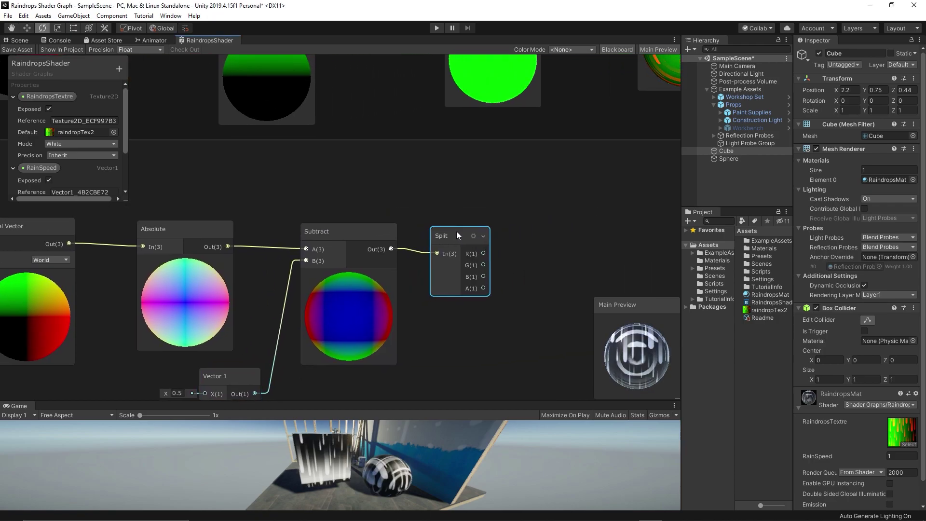
# - Group the Normal Vector, Absolute, Vector 1, Subtract and Split nodes, title the group Mask, and position it below RainDrops
pyautogui.scroll(-5, 473, 260)
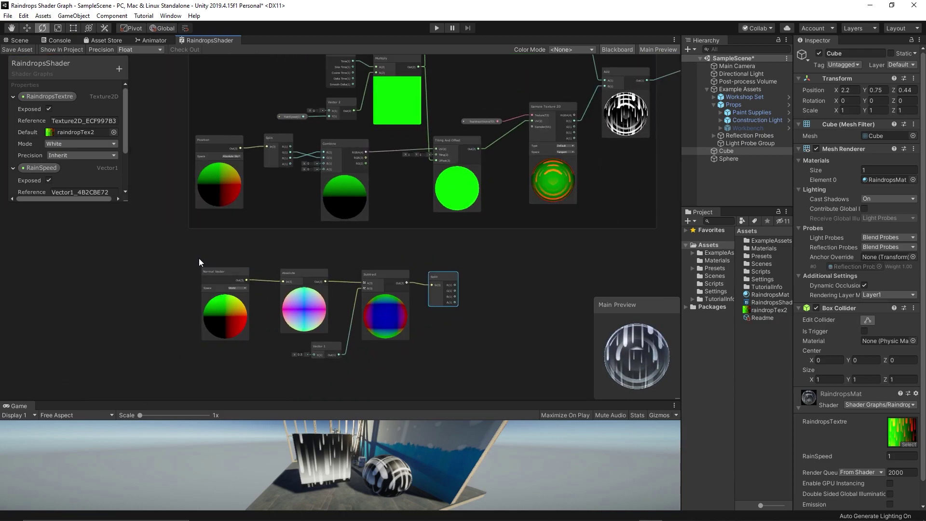
pyautogui.moveTo(179, 248); pyautogui.dragTo(482, 360)
pyautogui.scroll(2, 483, 360)
pyautogui.hotkey('ctrl', 'g')
pyautogui.write('Mask')
pyautogui.press('Return')
pyautogui.moveTo(410, 232); pyautogui.dragTo(426, 390)
pyautogui.moveTo(426, 390); pyautogui.dragTo(449, 326, button='middle')
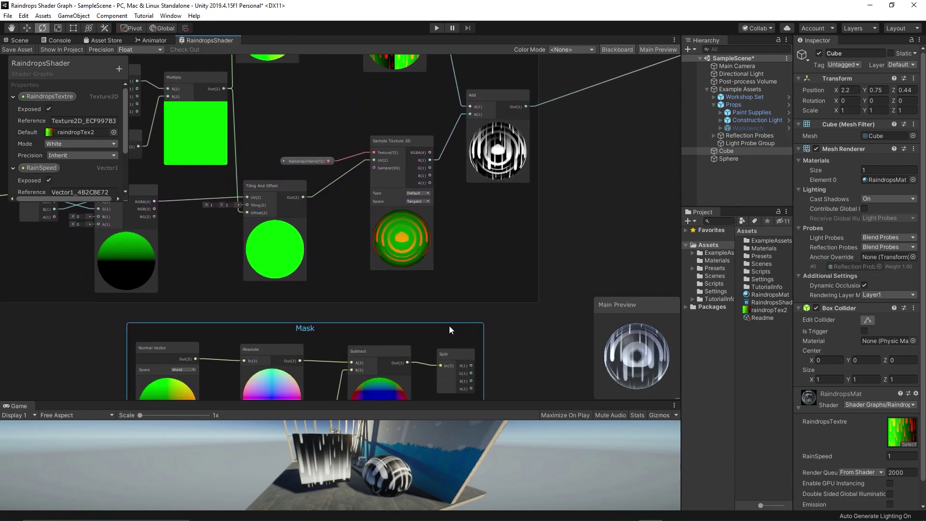
# - Add a Lerp node after the upper Sample Texture 2D and connect the texture's R output to the Lerp's T input
pyautogui.scroll(-3, 477, 285)
pyautogui.moveTo(489, 140); pyautogui.dragTo(564, 133)
pyautogui.scroll(3, 542, 90)
pyautogui.press('space')
pyautogui.write('lerp')
pyautogui.press('Return')
pyautogui.moveTo(528, 75); pyautogui.dragTo(542, 173)
pyautogui.moveTo(444, 185); pyautogui.dragTo(543, 190)
pyautogui.moveTo(543, 190); pyautogui.dragTo(507, 191, button='middle')
pyautogui.moveTo(407, 192); pyautogui.dragTo(486, 212)
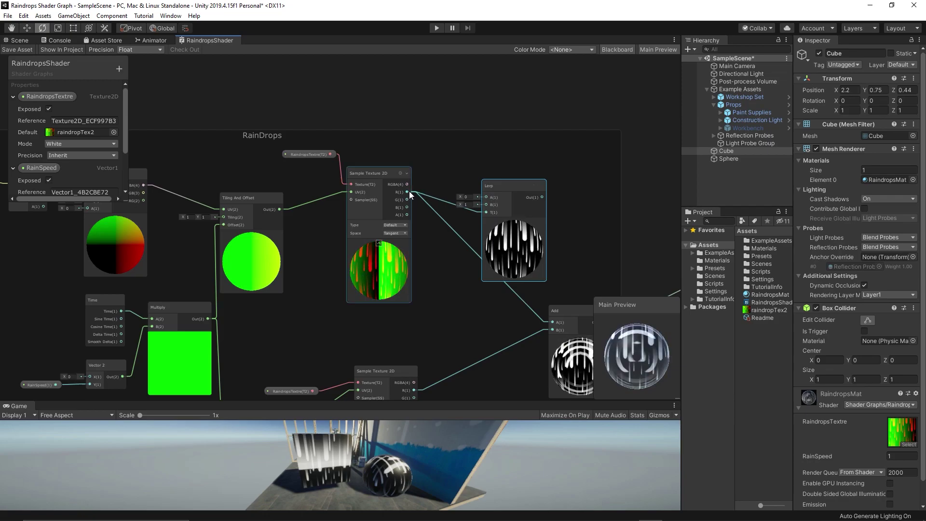
# - Connect the mask Split's B output to the upper Lerp's B input
pyautogui.scroll(-2, 410, 190)
pyautogui.moveTo(436, 343); pyautogui.dragTo(478, 347, button='middle')
pyautogui.moveTo(485, 293); pyautogui.dragTo(486, 422, button='middle')
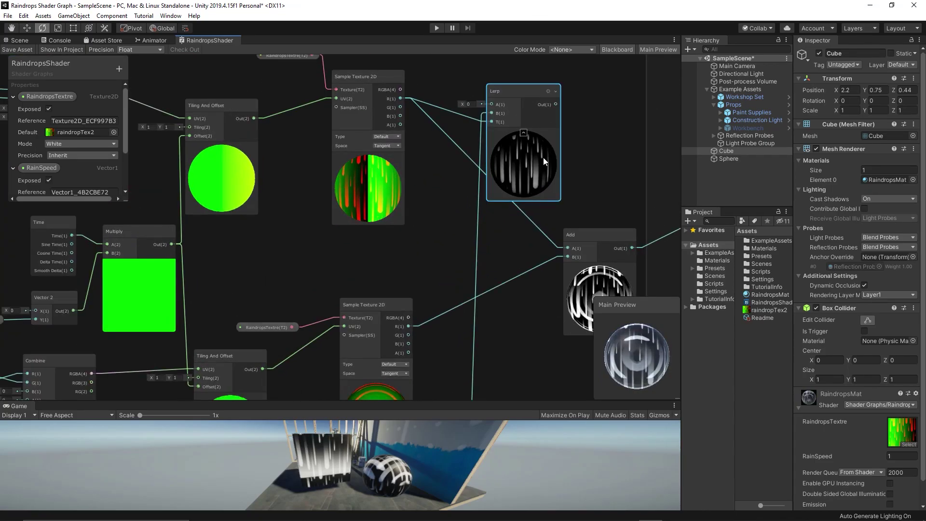
# - Connect the upper Lerp's output to the Add node's A input in place of the direct texture connection
pyautogui.moveTo(518, 289); pyautogui.dragTo(495, 189, button='middle')
pyautogui.scroll(2, 495, 189)
pyautogui.scroll(-2, 495, 193)
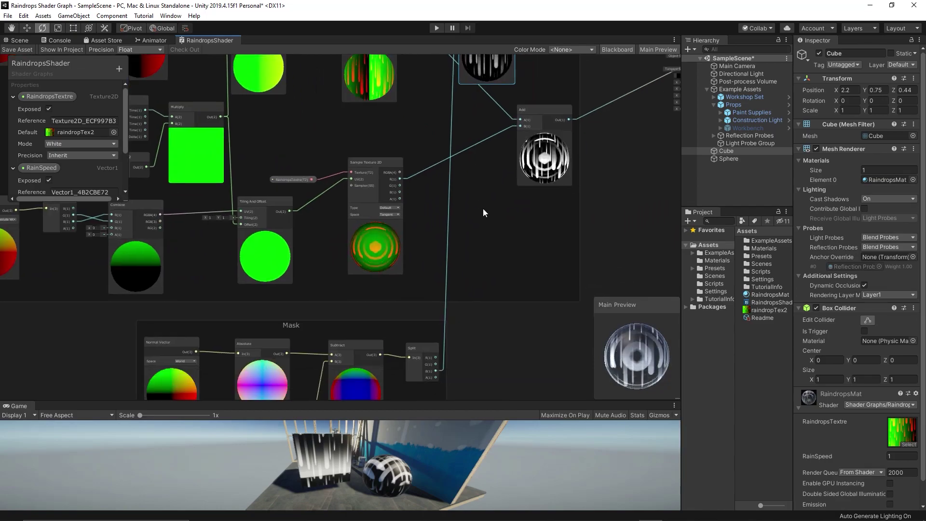
pyautogui.scroll(-1, 517, 79)
pyautogui.scroll(1, 505, 151)
pyautogui.click(506, 169)
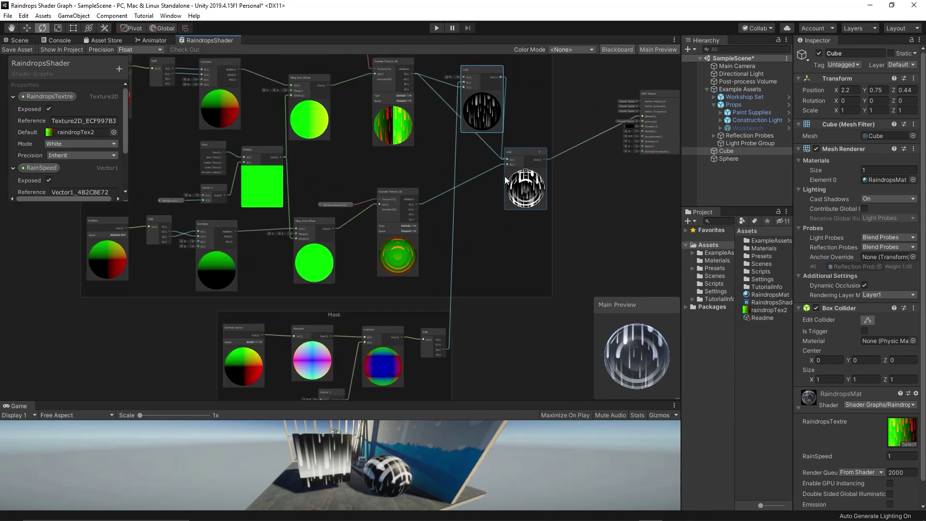
# - Add a second Lerp node and connect the lower Sample Texture 2D's R output to its T input
pyautogui.scroll(3, 505, 218)
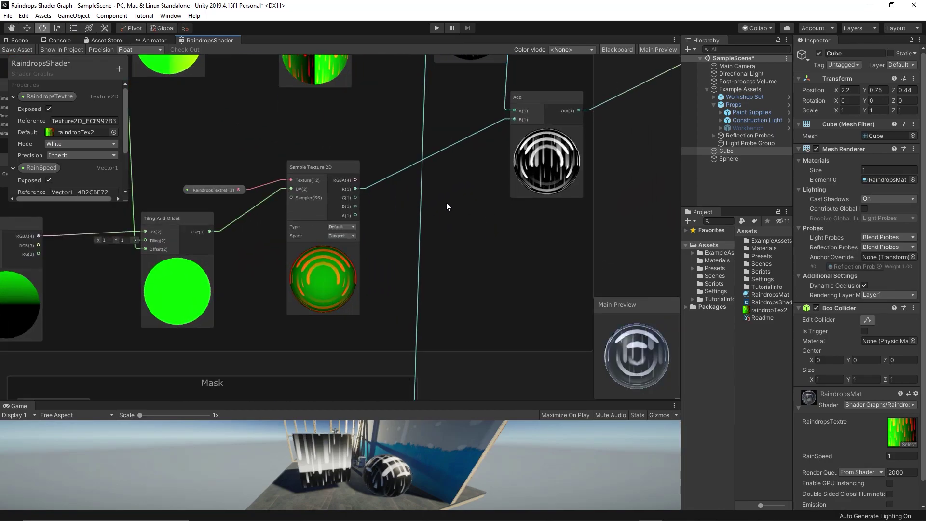
pyautogui.press('space')
pyautogui.write('lerp')
pyautogui.press('Return')
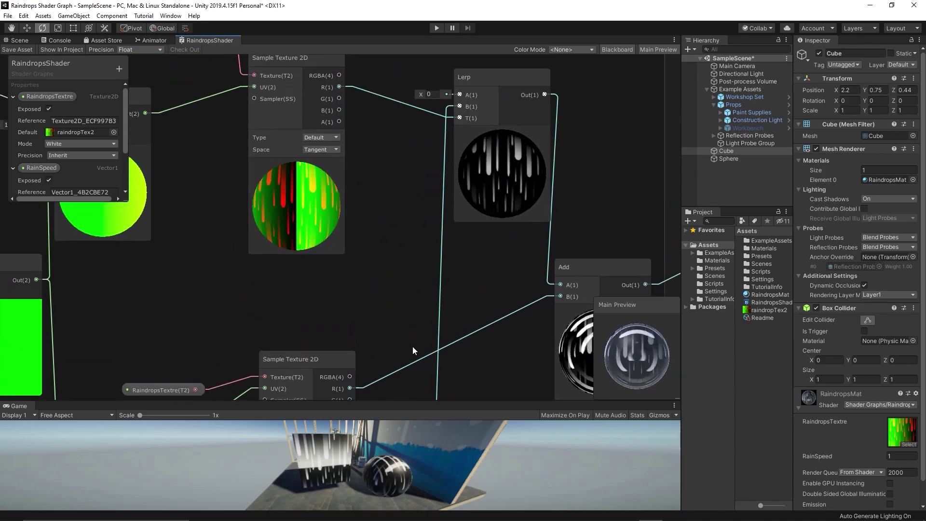
pyautogui.moveTo(413, 343); pyautogui.dragTo(419, 172, button='middle')
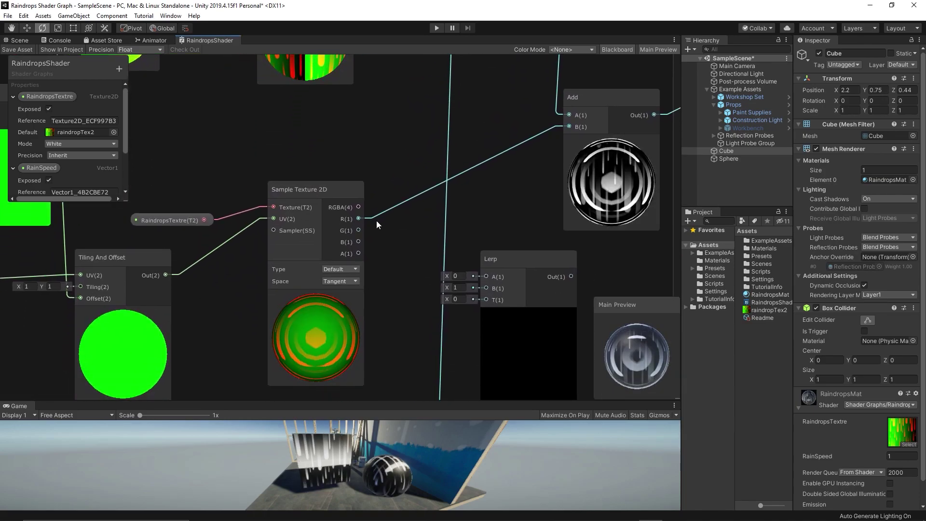
pyautogui.moveTo(358, 219); pyautogui.dragTo(481, 296)
# - Connect the mask Split's R output to the lower Lerp's B input and reposition that Lerp
pyautogui.moveTo(496, 190); pyautogui.dragTo(512, 161, button='middle')
pyautogui.moveTo(519, 226)
pyautogui.mouseDown()
pyautogui.moveTo(511, 214)
pyautogui.moveTo(526, 234)
pyautogui.mouseUp()
pyautogui.moveTo(465, 199); pyautogui.dragTo(465, 107, button='middle')
pyautogui.moveTo(486, 258); pyautogui.dragTo(486, 218, button='middle')
pyautogui.moveTo(454, 354)
pyautogui.mouseDown(button='middle')
pyautogui.moveTo(439, 290)
pyautogui.moveTo(435, 397)
pyautogui.mouseUp(button='middle')
pyautogui.click(327, 361)
pyautogui.moveTo(516, 136); pyautogui.dragTo(498, 163)
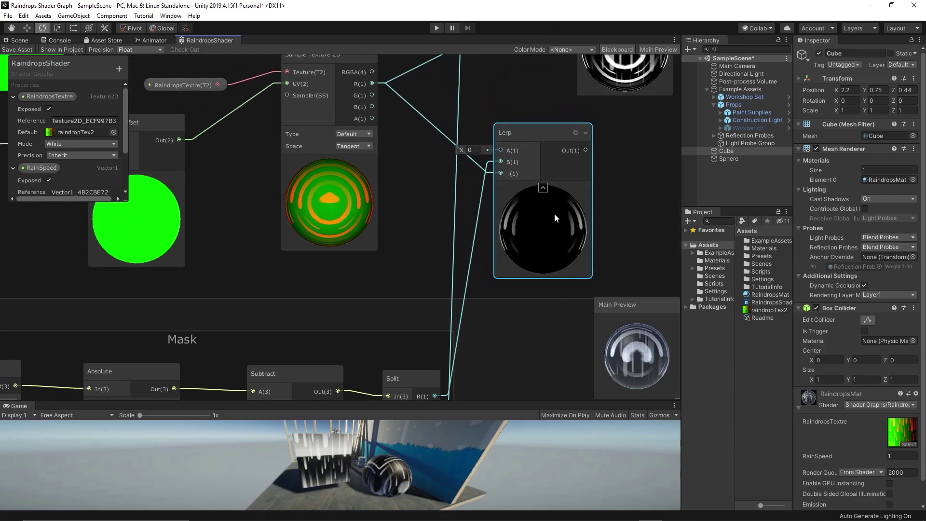
# - Connect the lower Lerp's output to the Add node's B input and move the Add node further from the Lerps
pyautogui.moveTo(549, 122); pyautogui.dragTo(500, 251, button='middle')
pyautogui.moveTo(538, 280); pyautogui.dragTo(542, 121)
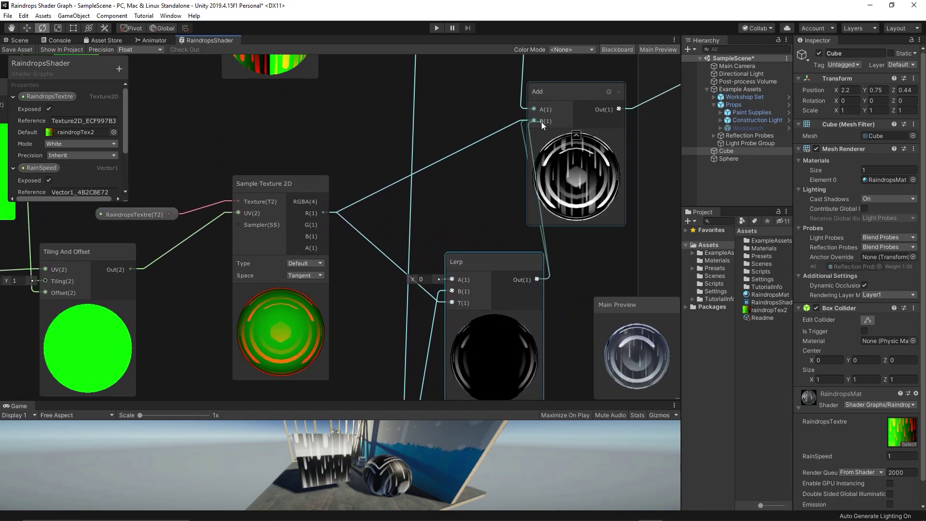
pyautogui.moveTo(636, 176); pyautogui.dragTo(480, 199, button='middle')
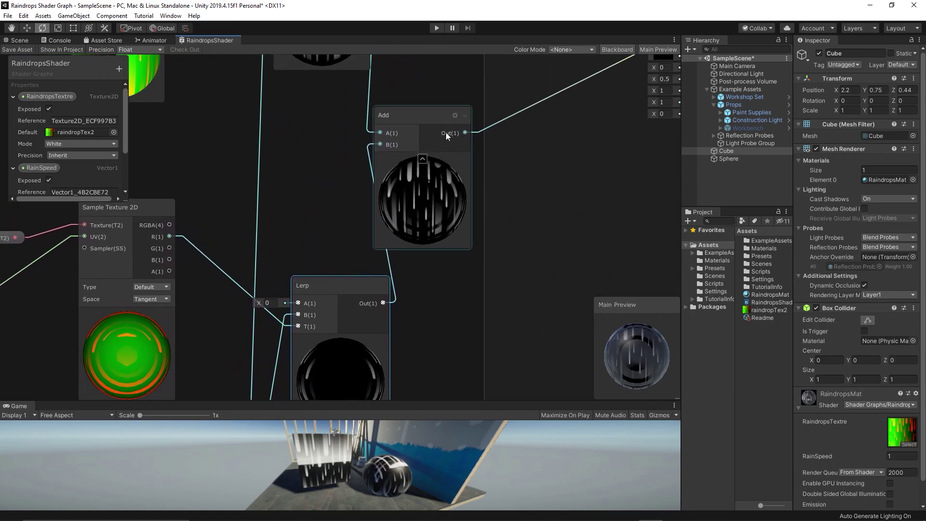
pyautogui.moveTo(438, 121); pyautogui.dragTo(481, 124)
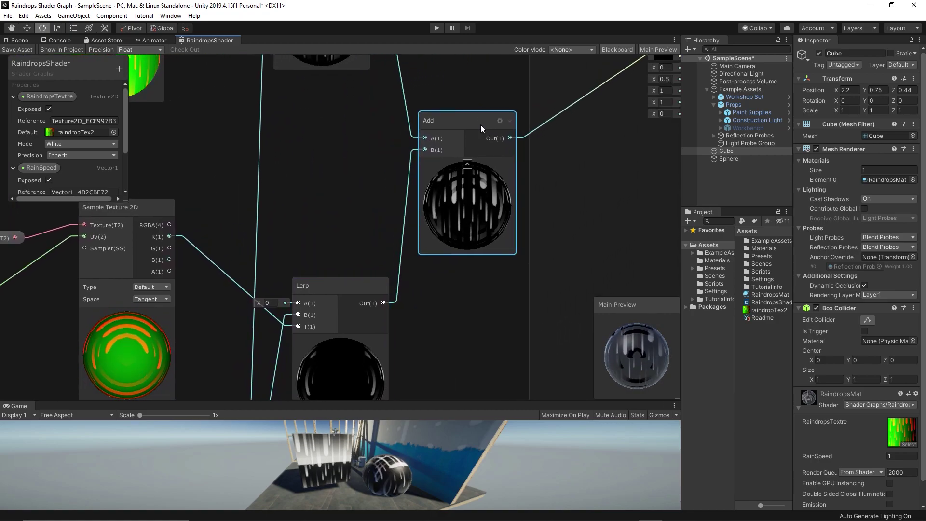
# - Insert a Saturate node between the Add output and the PBR Master's Albedo input, and align it
pyautogui.press('space')
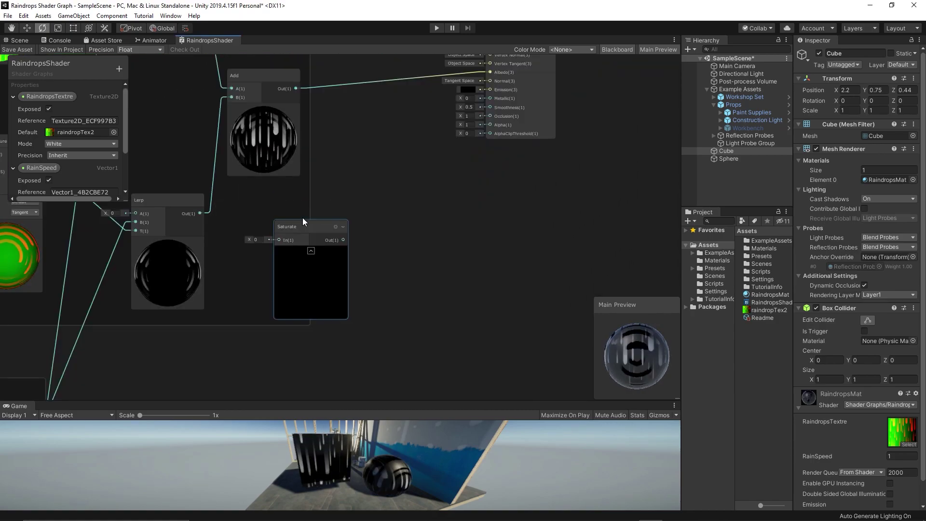
pyautogui.moveTo(304, 221); pyautogui.dragTo(364, 128)
pyautogui.moveTo(296, 120); pyautogui.dragTo(490, 103)
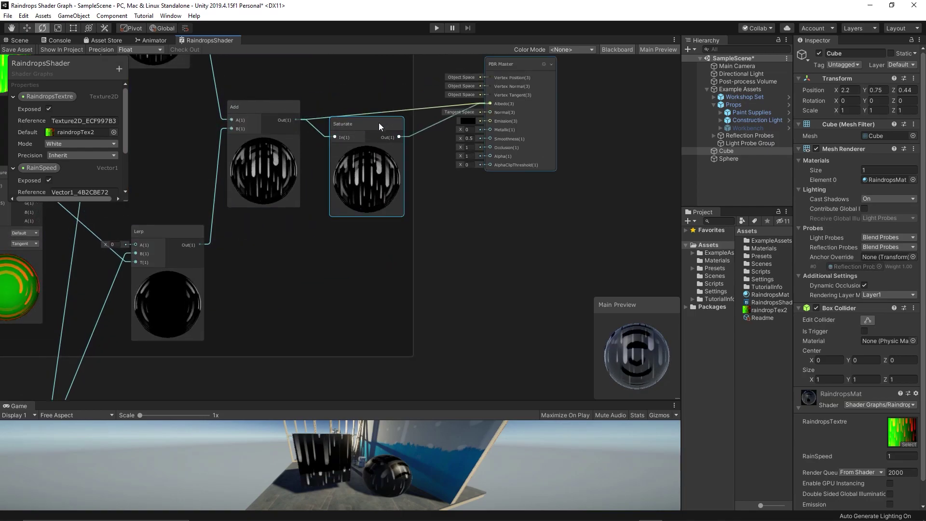
pyautogui.moveTo(378, 123); pyautogui.dragTo(379, 108)
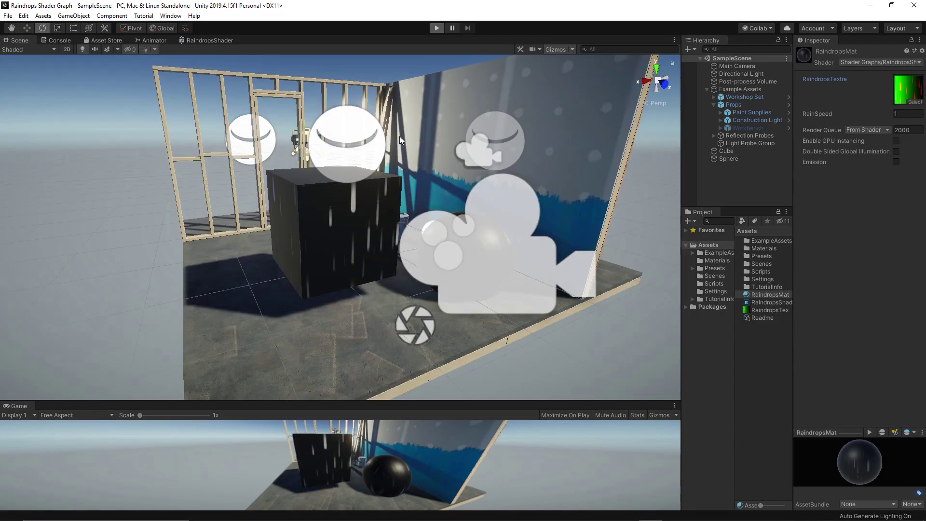
# - Examine the masked rain on the cube's sides in Play mode, and stop playback
pyautogui.hotkey('ctrl', 'p')
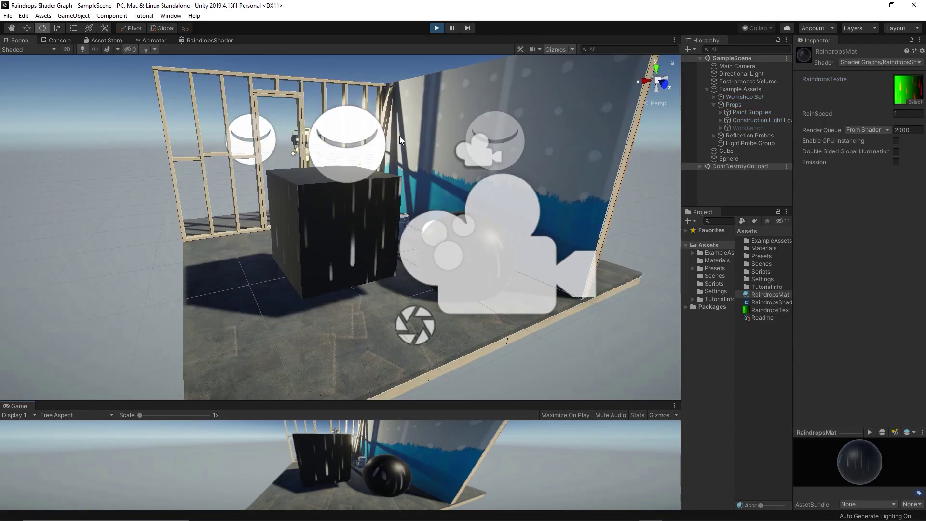
pyautogui.moveTo(366, 189)
pyautogui.mouseDown(button='right')
pyautogui.moveTo(379, 203)
pyautogui.moveTo(423, 201)
pyautogui.moveTo(359, 175)
pyautogui.moveTo(323, 196)
pyautogui.moveTo(355, 187)
pyautogui.mouseUp(button='right')
pyautogui.click(356, 192)
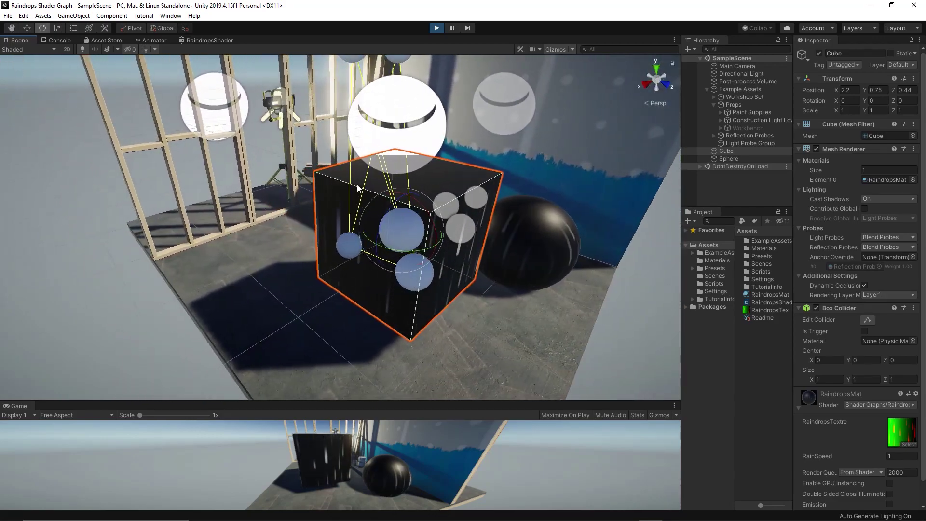
pyautogui.click(436, 28)
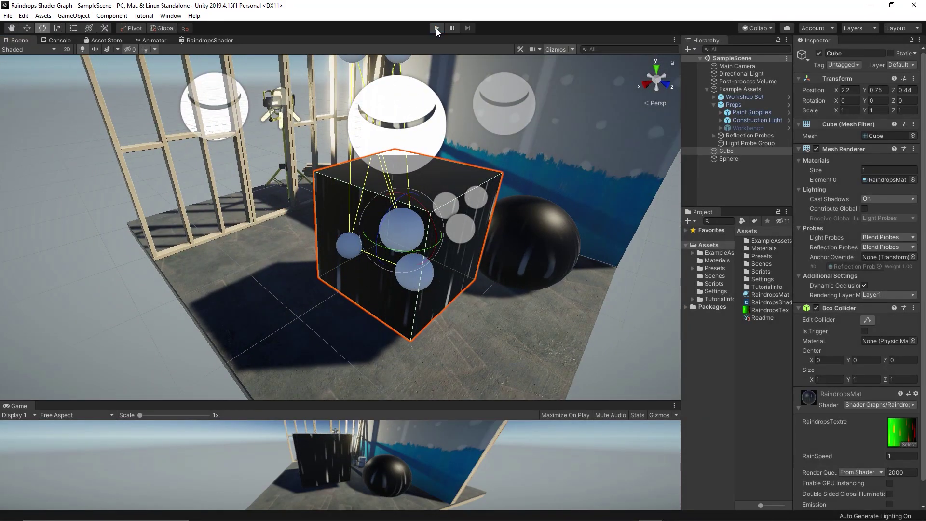
# - Return to the RaindropsShader graph and collapse the RaindropsTextre and RainSpeed property details
pyautogui.click(202, 42)
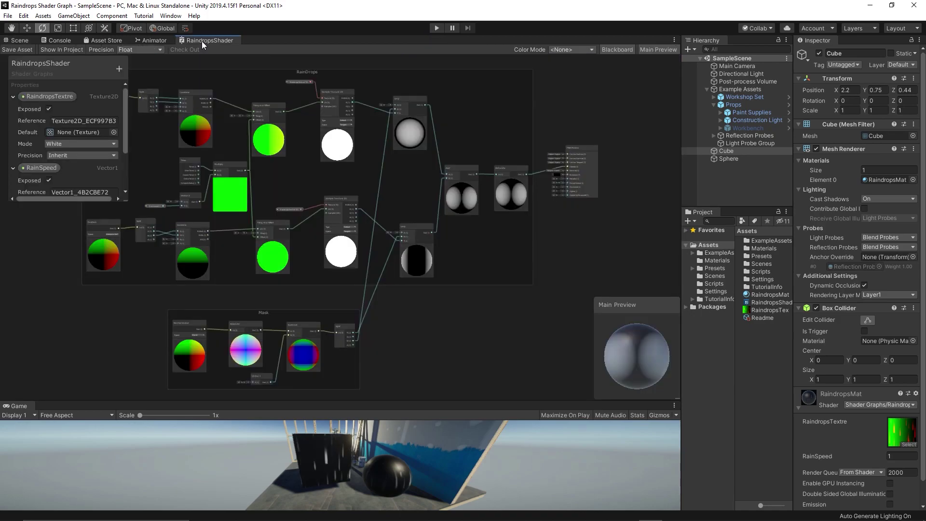
pyautogui.moveTo(419, 215); pyautogui.dragTo(445, 220, button='middle')
pyautogui.scroll(7, 426, 211)
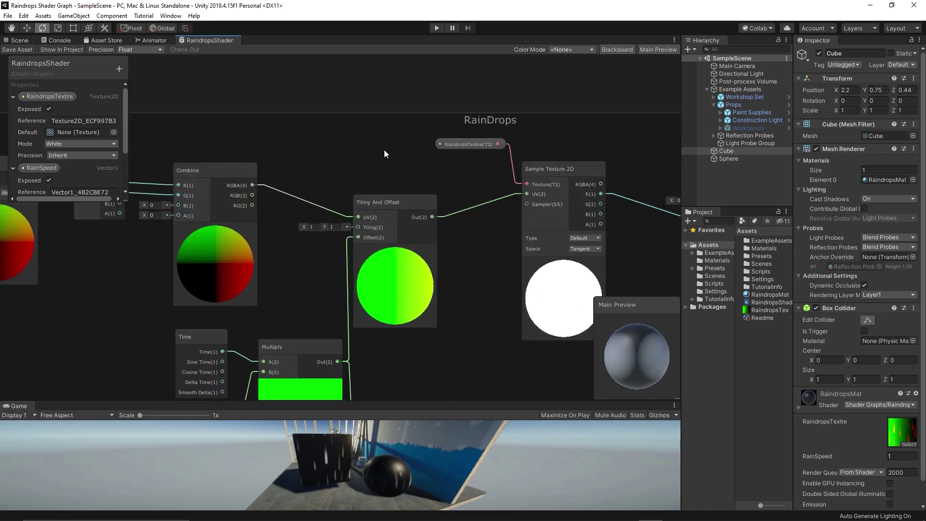
pyautogui.moveTo(384, 145); pyautogui.dragTo(509, 304, button='middle')
pyautogui.scroll(-2, 510, 309)
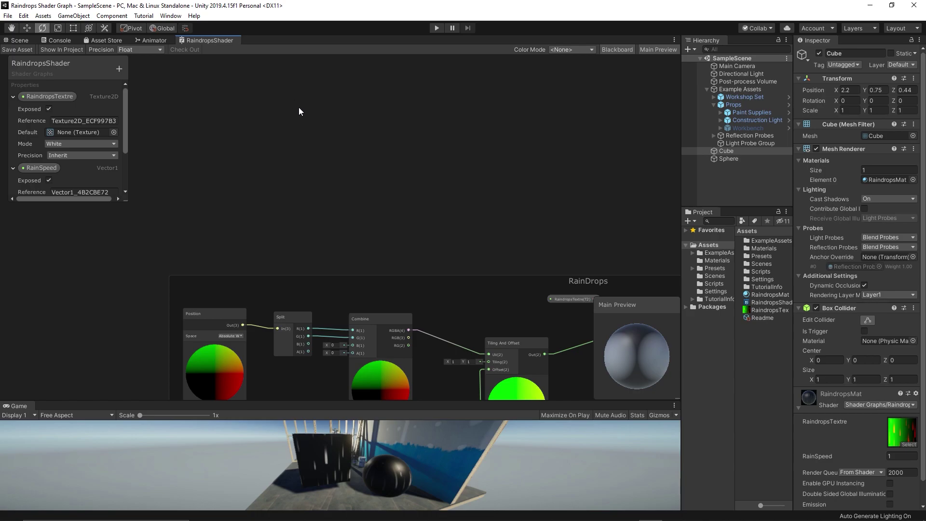
pyautogui.rightClick(239, 143)
pyautogui.click(285, 109)
pyautogui.scroll(3, 408, 128)
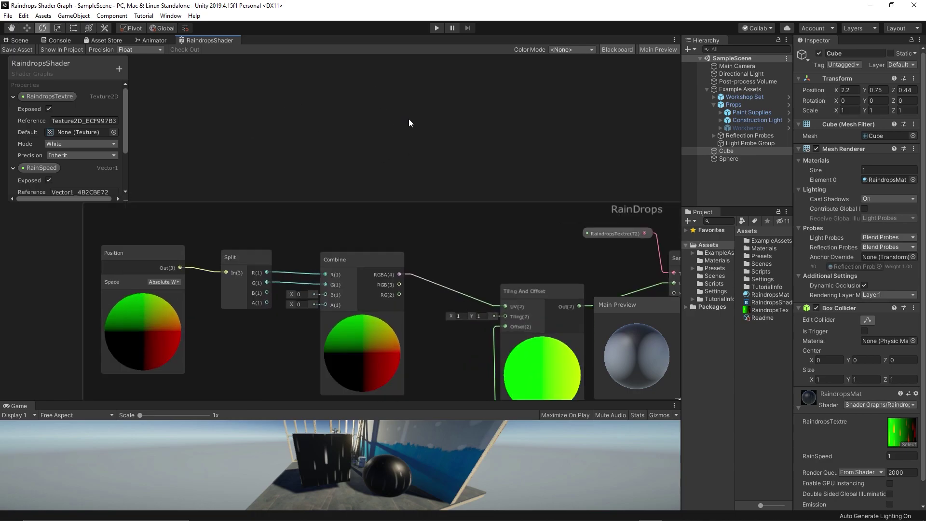
pyautogui.moveTo(422, 132); pyautogui.dragTo(445, 161, button='middle')
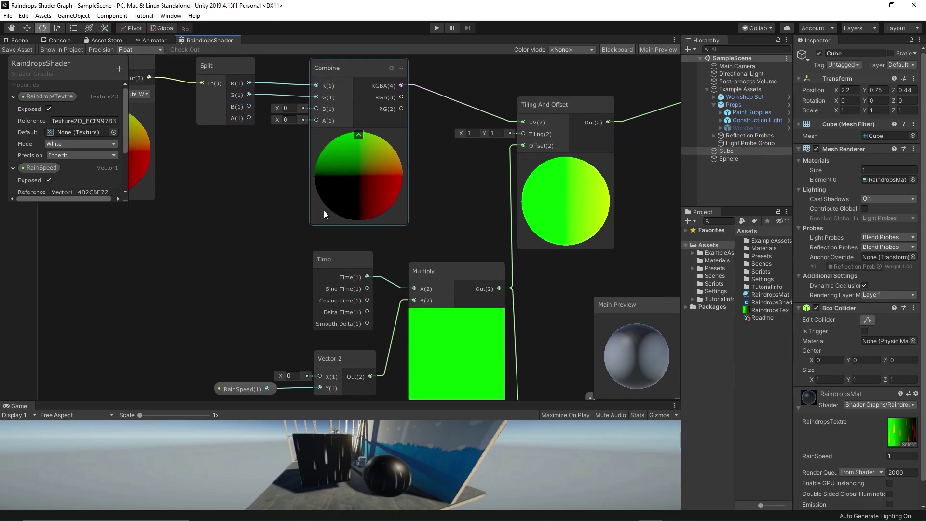
pyautogui.click(12, 97)
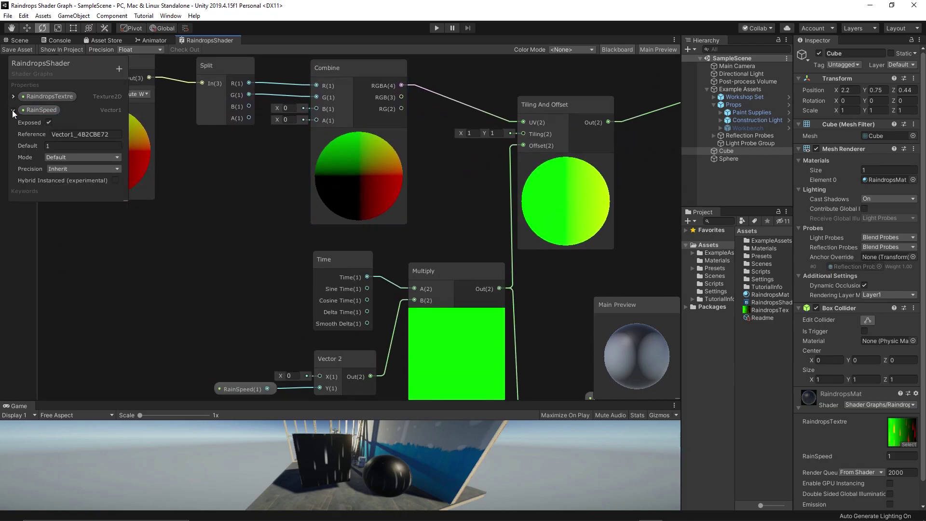
pyautogui.click(12, 110)
# - Create a Vector2 property RainTextureTiling with default X 1, Y 1, and feed it into the upper Tiling And Offset node's Tiling input
pyautogui.click(118, 69)
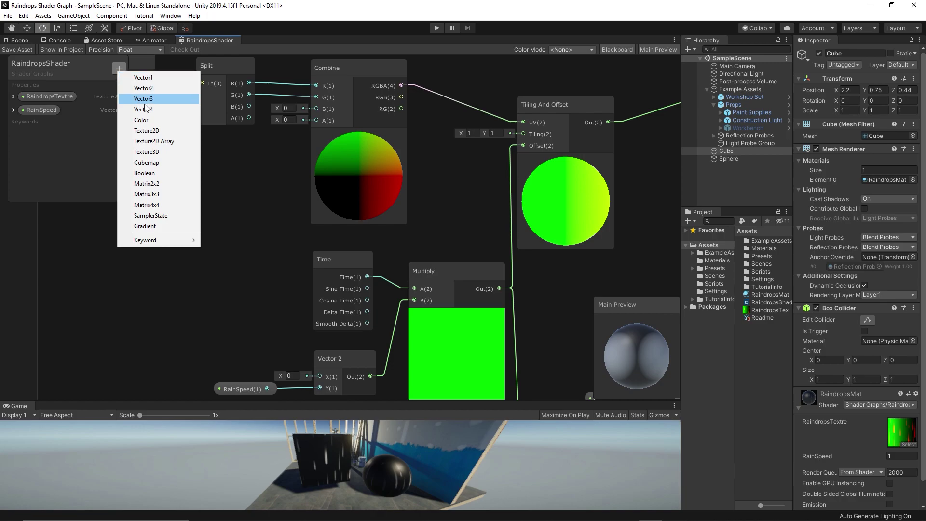
pyautogui.click(150, 90)
pyautogui.write('Rain')
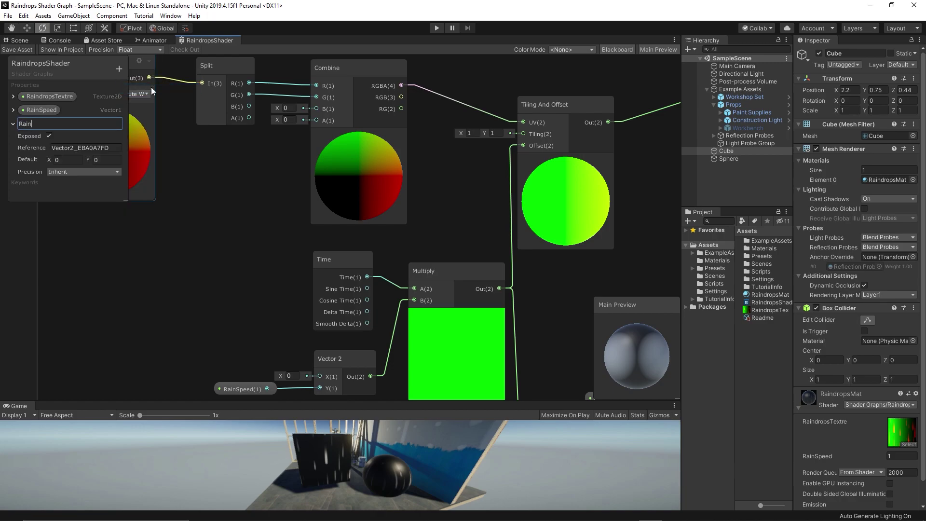
pyautogui.write('TextureTiling')
pyautogui.click(71, 126)
pyautogui.moveTo(437, 196); pyautogui.dragTo(473, 231)
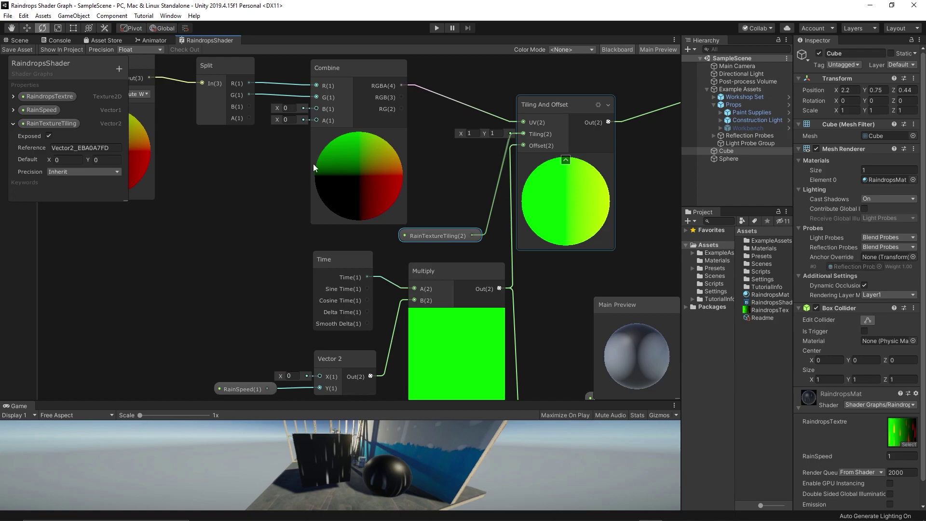
pyautogui.click(75, 159)
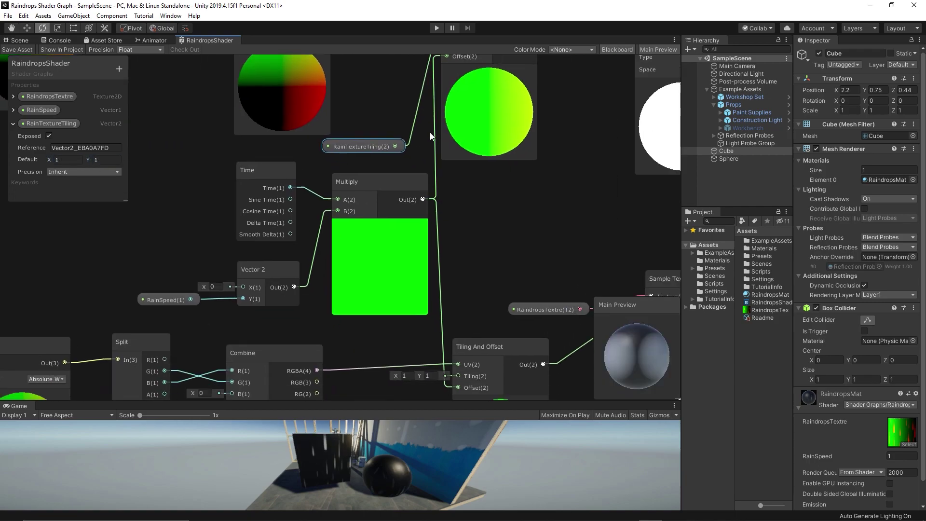
# - Connect RainTextureTiling to the lower Tiling And Offset node's Tiling input as well, reposition its node, and save the shader asset
pyautogui.moveTo(448, 158); pyautogui.dragTo(424, 149, button='middle')
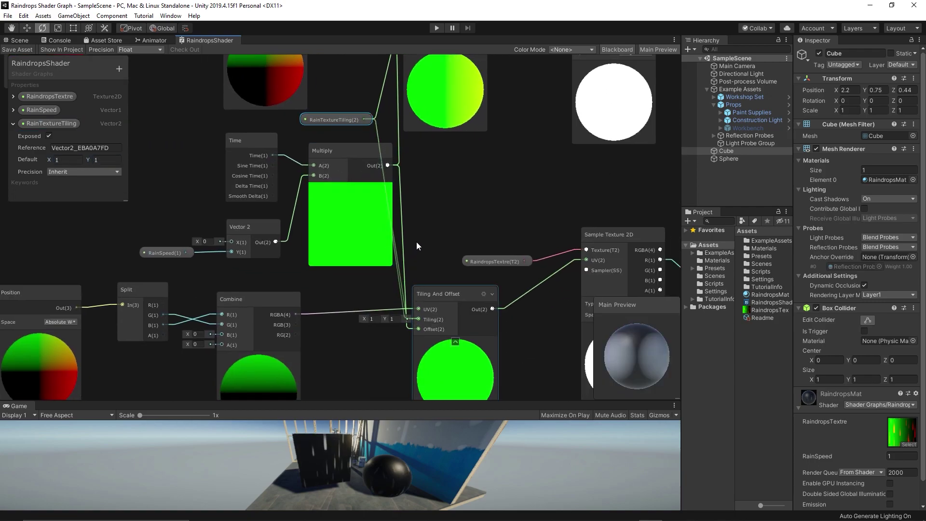
pyautogui.click(419, 213)
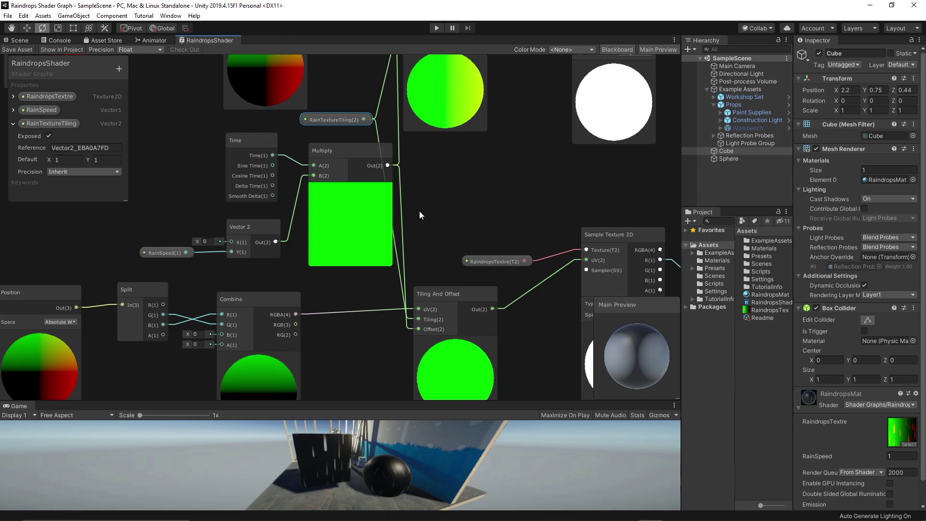
pyautogui.moveTo(347, 119); pyautogui.dragTo(344, 122)
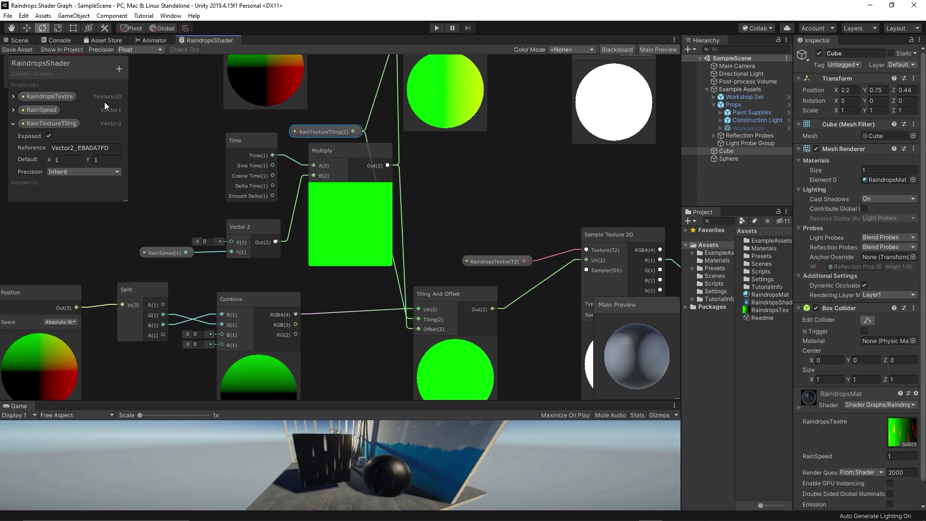
pyautogui.click(19, 48)
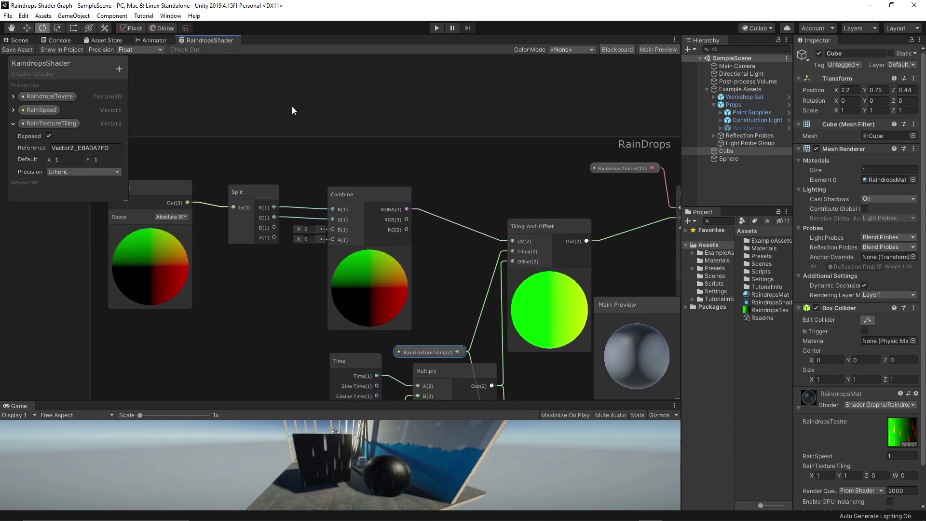
# - Add a Gradient Noise node in the empty area above the RainDrops group
pyautogui.moveTo(293, 110); pyautogui.dragTo(322, 150, button='middle')
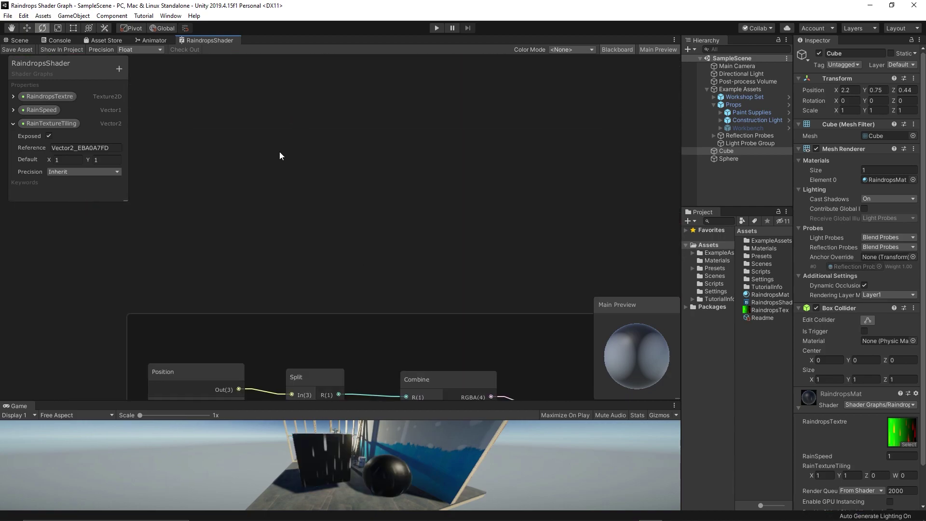
pyautogui.press('space')
pyautogui.write('noic')
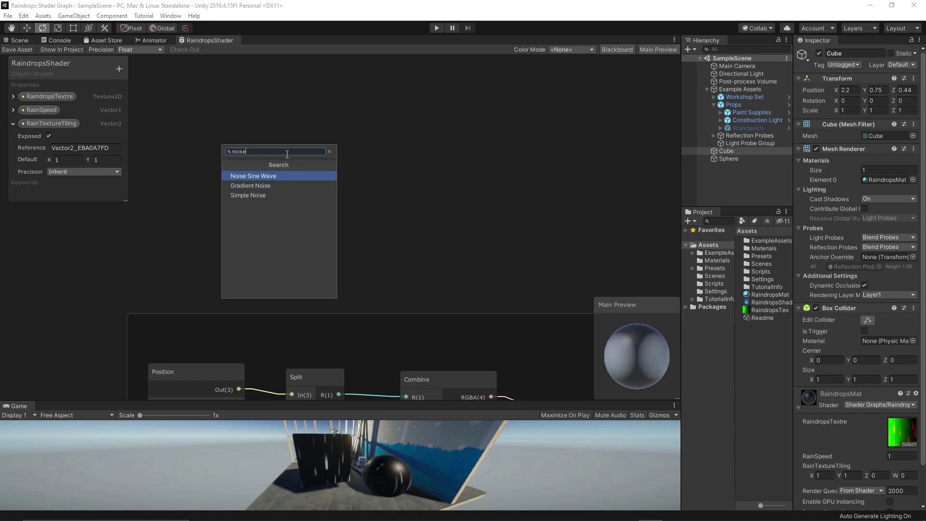
pyautogui.press('Down')
pyautogui.press('Return')
pyautogui.moveTo(315, 167); pyautogui.dragTo(245, 122)
# - Create a Vector1 property DistortionScale with default 10 and connect it to the Gradient Noise node's Scale input
pyautogui.click(118, 73)
pyautogui.click(144, 79)
pyautogui.write('Scale')
pyautogui.press('Tab')
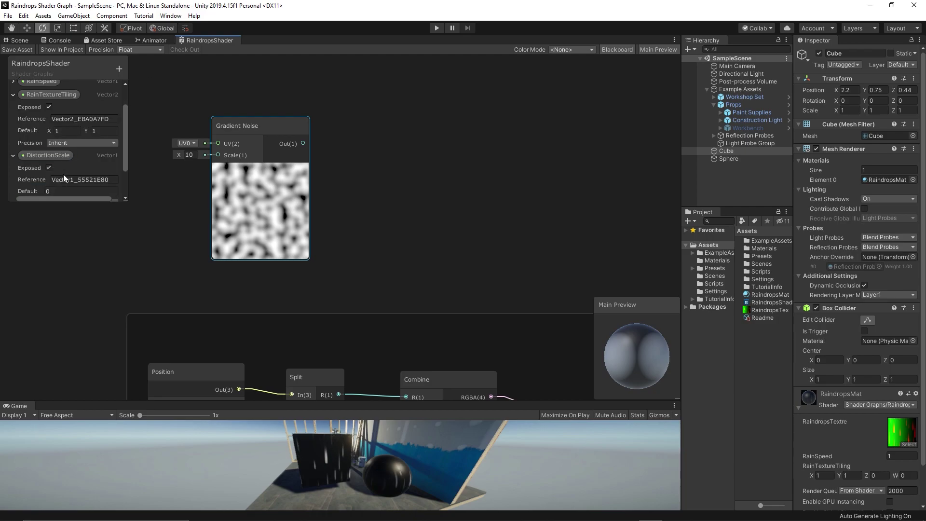
pyautogui.write('10')
pyautogui.moveTo(65, 158); pyautogui.dragTo(198, 152)
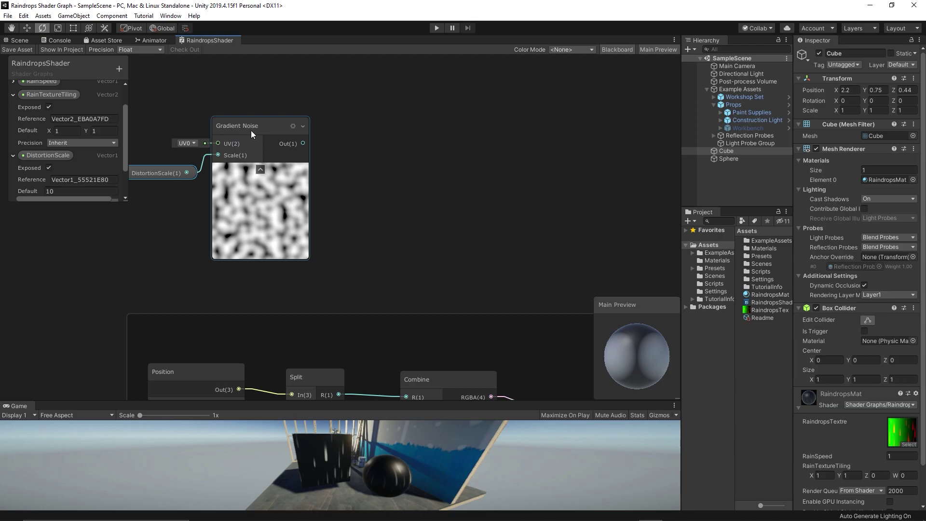
# - Add a Normal From Height node beside the Gradient Noise node and align the noise nodes
pyautogui.rightClick(377, 132)
pyautogui.click(389, 136)
pyautogui.write('norma')
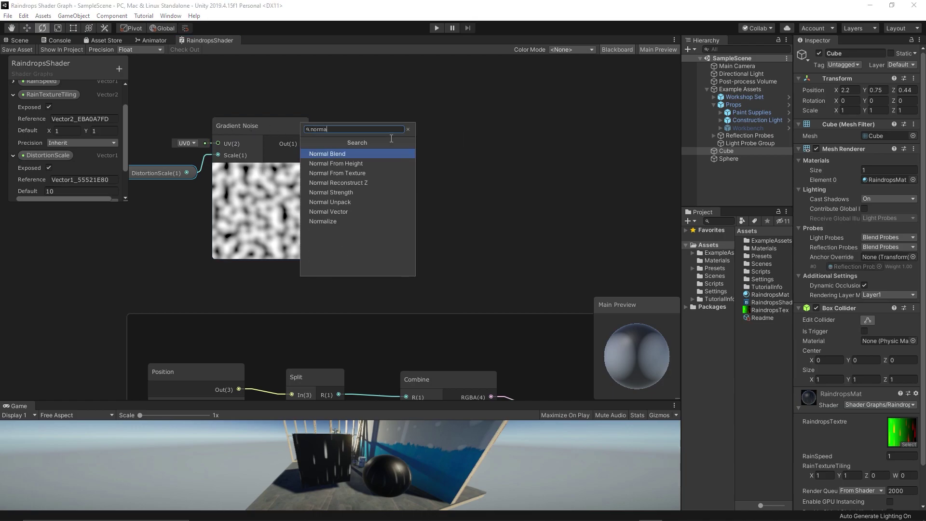
pyautogui.click(357, 163)
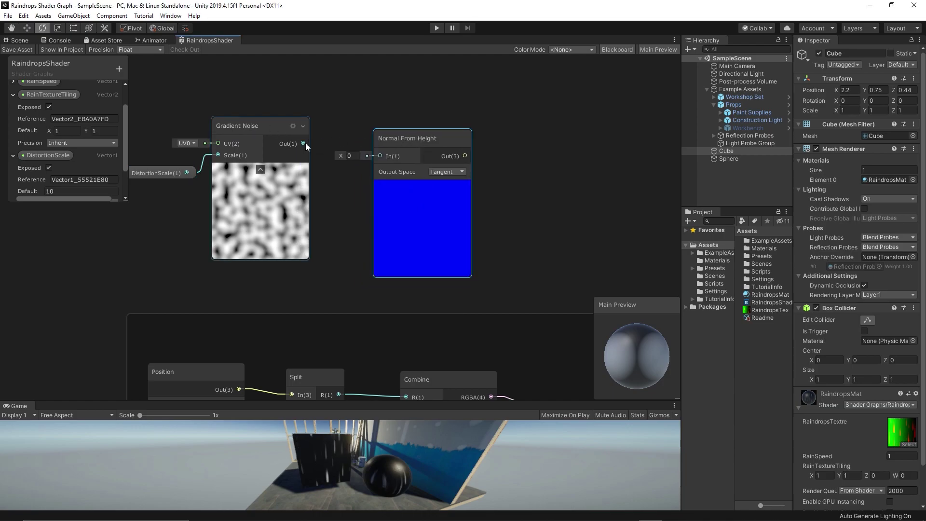
pyautogui.moveTo(178, 166); pyautogui.dragTo(177, 155)
pyautogui.moveTo(246, 129); pyautogui.dragTo(264, 124)
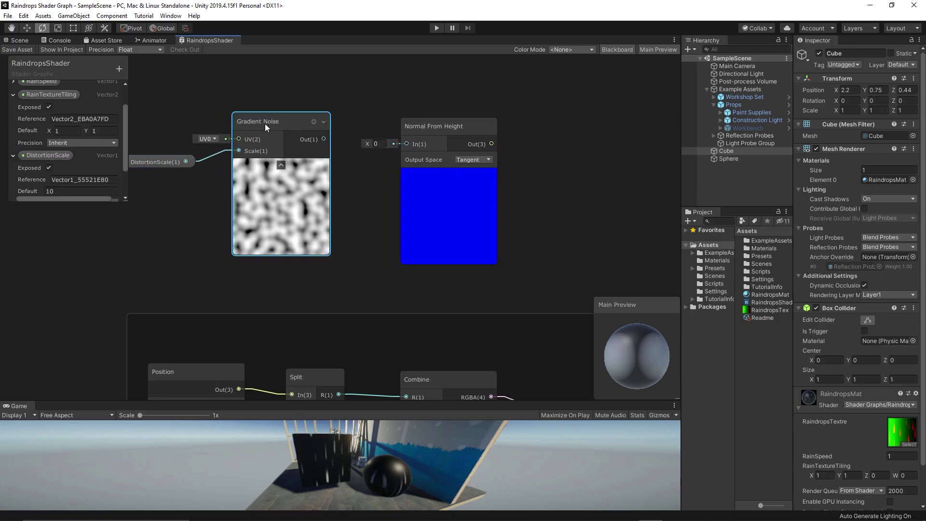
# - Create a Vector1 property DistortionPower with default 1 and place it in the graph below the Gradient Noise node
pyautogui.click(118, 70)
pyautogui.click(154, 76)
pyautogui.write('DistortionPower')
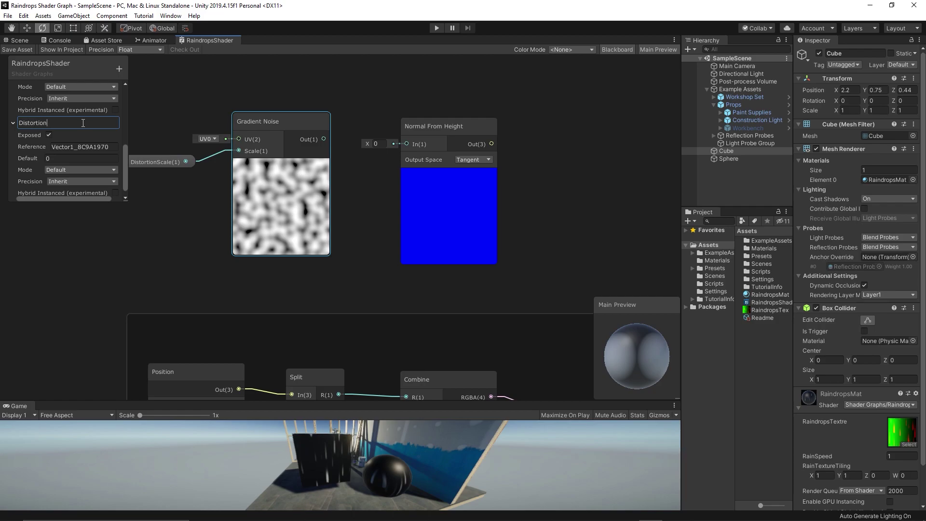
pyautogui.click(64, 162)
pyautogui.write('1')
pyautogui.moveTo(48, 122); pyautogui.dragTo(253, 288)
# - Add a Power node and position it between the Gradient Noise and Normal From Height nodes
pyautogui.rightClick(357, 248)
pyautogui.click(357, 248)
pyautogui.write('pow')
pyautogui.press('Return')
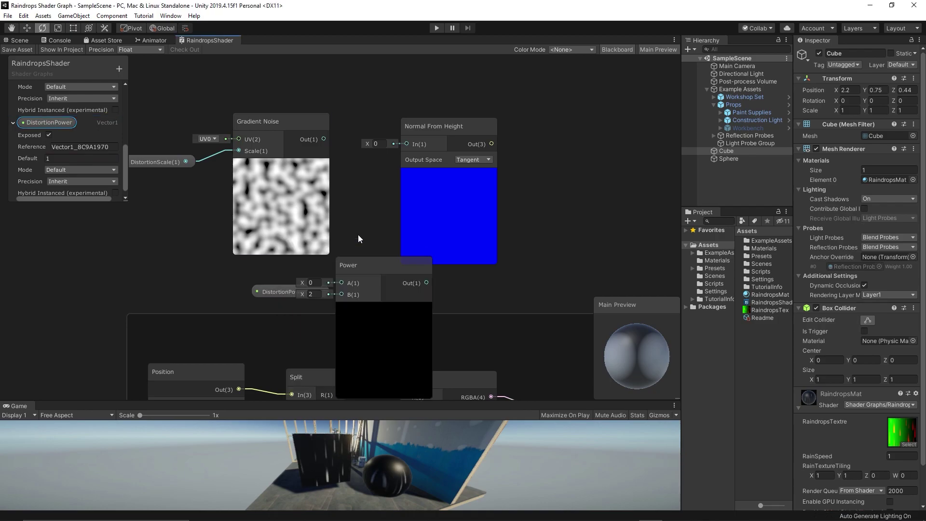
pyautogui.moveTo(448, 172); pyautogui.dragTo(585, 182)
pyautogui.moveTo(399, 269); pyautogui.dragTo(447, 136)
# - Connect Gradient Noise to Power's A input, DistortionPower to B, and Power's output to Normal From Height, and align the nodes
pyautogui.moveTo(323, 293); pyautogui.dragTo(383, 178)
pyautogui.press('Escape')
pyautogui.moveTo(317, 278); pyautogui.dragTo(390, 164)
pyautogui.moveTo(323, 139); pyautogui.dragTo(390, 152)
pyautogui.moveTo(475, 153); pyautogui.dragTo(540, 154)
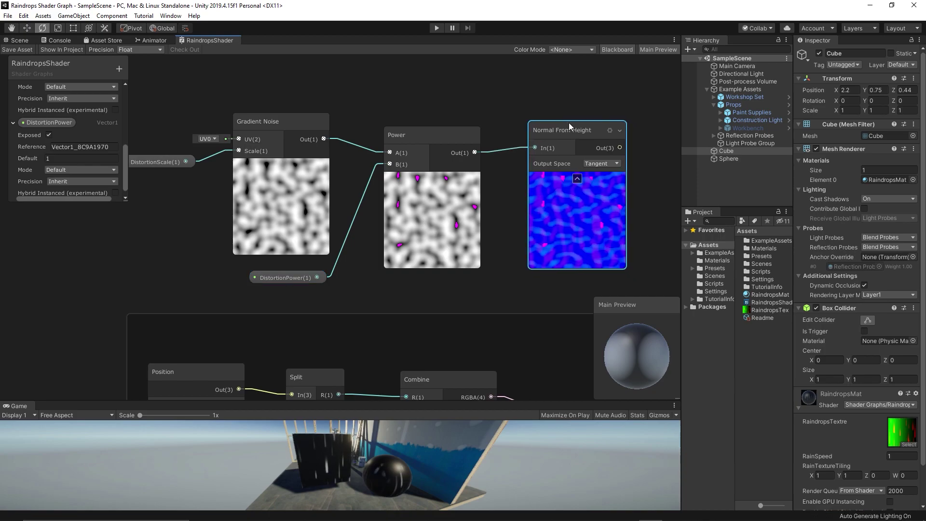
pyautogui.moveTo(432, 139); pyautogui.dragTo(435, 137)
pyautogui.moveTo(562, 129); pyautogui.dragTo(540, 122)
# - Replace the Power node with a Multiply node, feeding Gradient Noise into A and DistortionPower into B
pyautogui.click(286, 277)
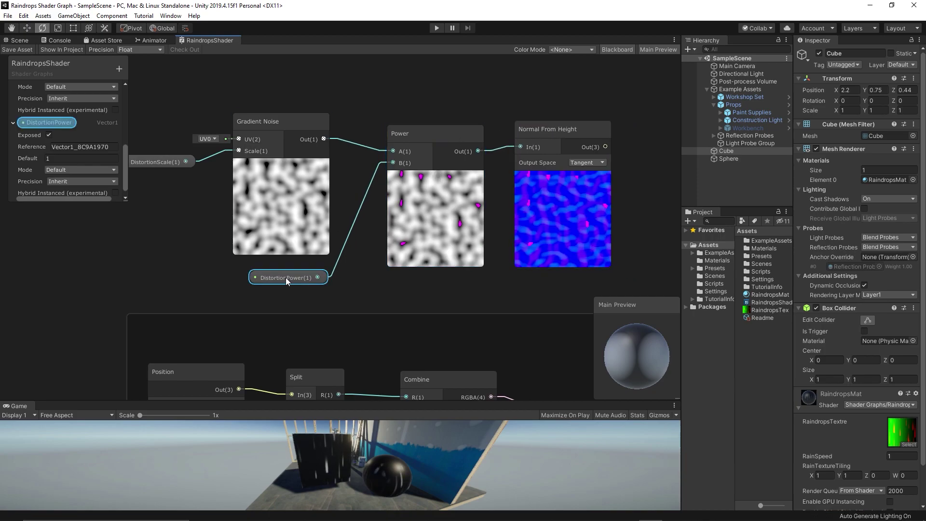
pyautogui.keyDown('shift'); pyautogui.click(281, 243); pyautogui.keyUp('shift')
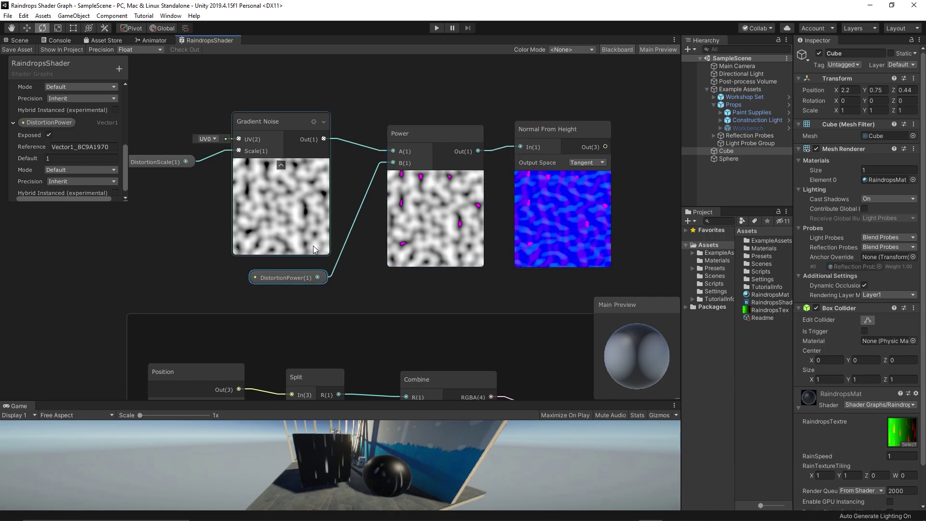
pyautogui.click(415, 210)
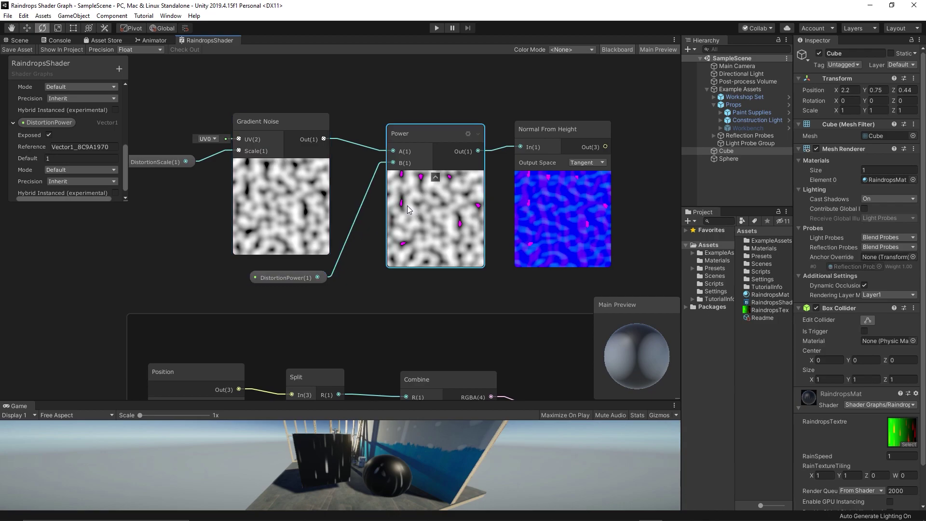
pyautogui.press('Delete')
pyautogui.press('space')
pyautogui.write('mul')
pyautogui.press('Return')
pyautogui.moveTo(435, 216); pyautogui.dragTo(398, 152)
pyautogui.moveTo(324, 139); pyautogui.dragTo(382, 164)
pyautogui.moveTo(318, 277); pyautogui.dragTo(381, 177)
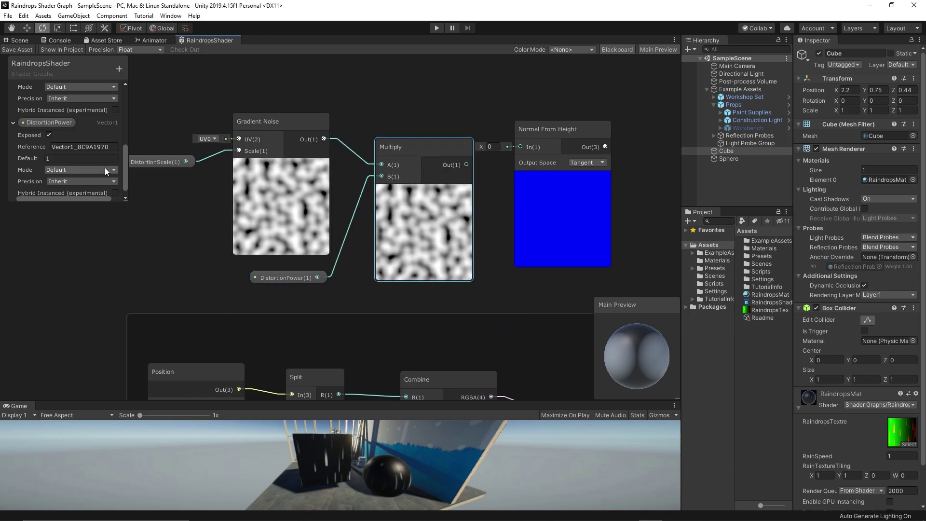
# - Try a default value of 2 for DistortionPower and cancel the change
pyautogui.scroll(-1, 75, 159)
pyautogui.write('2')
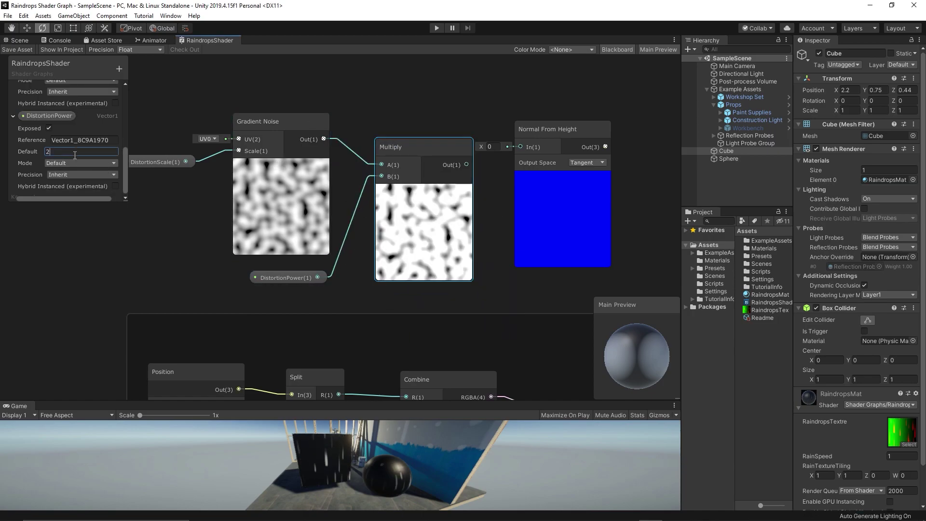
pyautogui.press('Escape')
# - Connect the Multiply node's output to the Normal From Height input and align both nodes
pyautogui.moveTo(466, 165); pyautogui.dragTo(518, 144)
pyautogui.moveTo(434, 141); pyautogui.dragTo(438, 126)
pyautogui.moveTo(554, 125); pyautogui.dragTo(538, 126)
pyautogui.moveTo(436, 133); pyautogui.dragTo(427, 129)
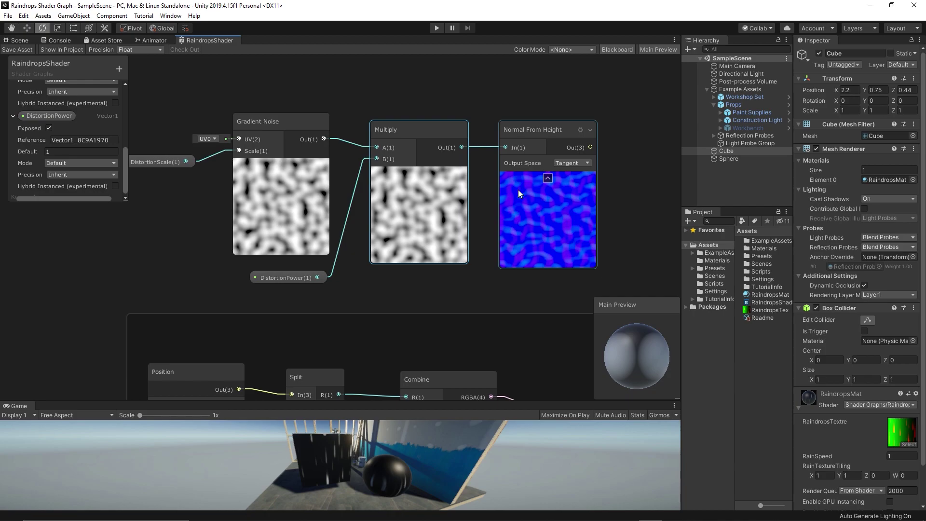
# - Add an Add node near the upper Combine node and shift the upper Tiling And Offset node to make room
pyautogui.scroll(-2, 520, 189)
pyautogui.moveTo(161, 82); pyautogui.dragTo(427, 189)
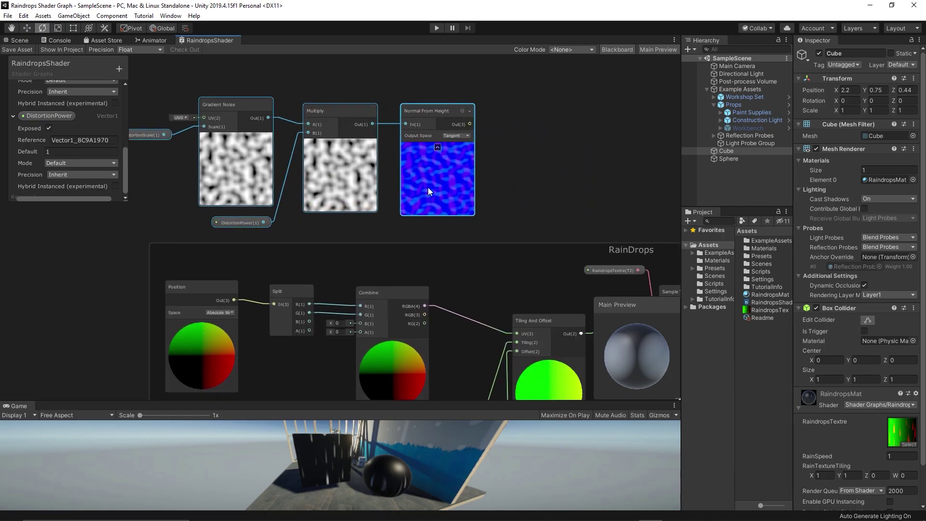
pyautogui.rightClick(478, 282)
pyautogui.click(485, 283)
pyautogui.write('add')
pyautogui.press('Return')
pyautogui.moveTo(456, 298); pyautogui.dragTo(447, 253)
pyautogui.moveTo(520, 317); pyautogui.dragTo(536, 316)
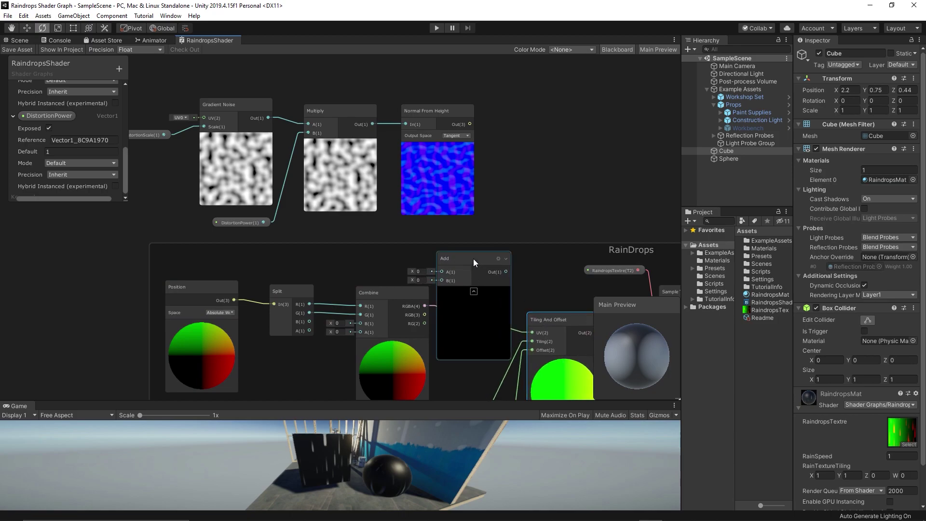
pyautogui.moveTo(475, 262); pyautogui.dragTo(492, 265)
# - Group the gradient noise nodes under the title Noise and reposition the group above the RainDrops group
pyautogui.moveTo(264, 108); pyautogui.dragTo(321, 113, button='middle')
pyautogui.moveTo(173, 80); pyautogui.dragTo(532, 228)
pyautogui.hotkey('ctrl', 'g')
pyautogui.write('Noise')
pyautogui.press('Return')
pyautogui.moveTo(365, 85); pyautogui.dragTo(336, 127)
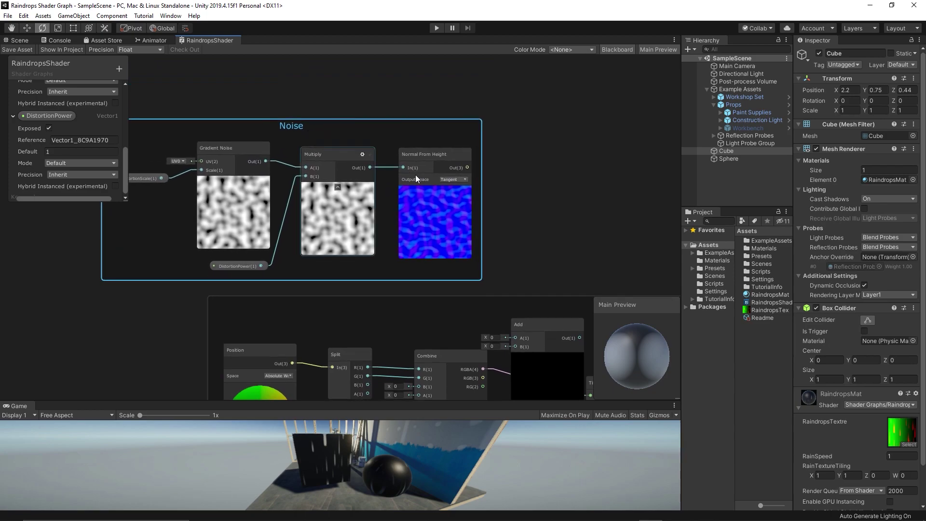
# - Connect Normal From Height to Add's A input, the upper Combine's RGBA to B, and Add's output to the upper Tiling And Offset's UV
pyautogui.moveTo(347, 146); pyautogui.dragTo(253, 68, button='middle')
pyautogui.moveTo(373, 91); pyautogui.dragTo(419, 262)
pyautogui.moveTo(443, 209); pyautogui.dragTo(454, 188, button='middle')
pyautogui.moveTo(399, 272); pyautogui.dragTo(460, 226)
pyautogui.moveTo(489, 240); pyautogui.dragTo(506, 297)
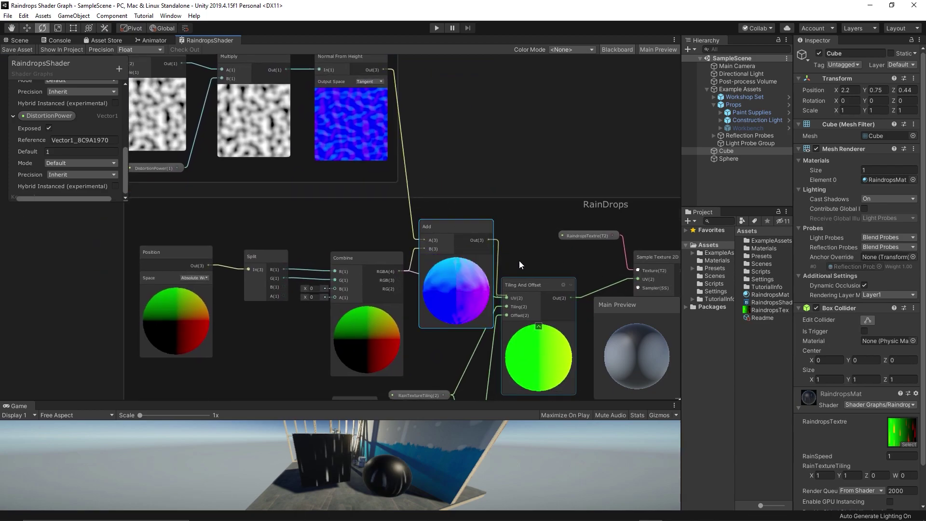
pyautogui.scroll(-3, 472, 245)
pyautogui.moveTo(482, 357); pyautogui.dragTo(467, 230, button='middle')
pyautogui.scroll(1, 467, 230)
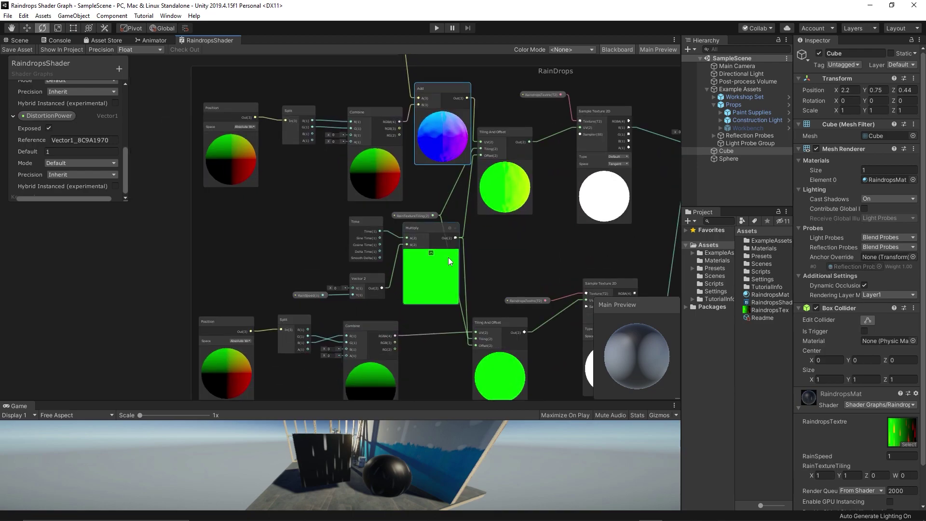
# - Add an Add node between the lower Combine and Tiling And Offset nodes, with Combine's RGBA output connected to its B input
pyautogui.moveTo(448, 261); pyautogui.dragTo(472, 215, button='middle')
pyautogui.press('space')
pyautogui.write('add')
pyautogui.press('Return')
pyautogui.moveTo(488, 310); pyautogui.dragTo(500, 284)
pyautogui.scroll(1, 431, 286)
pyautogui.moveTo(431, 286); pyautogui.dragTo(435, 319)
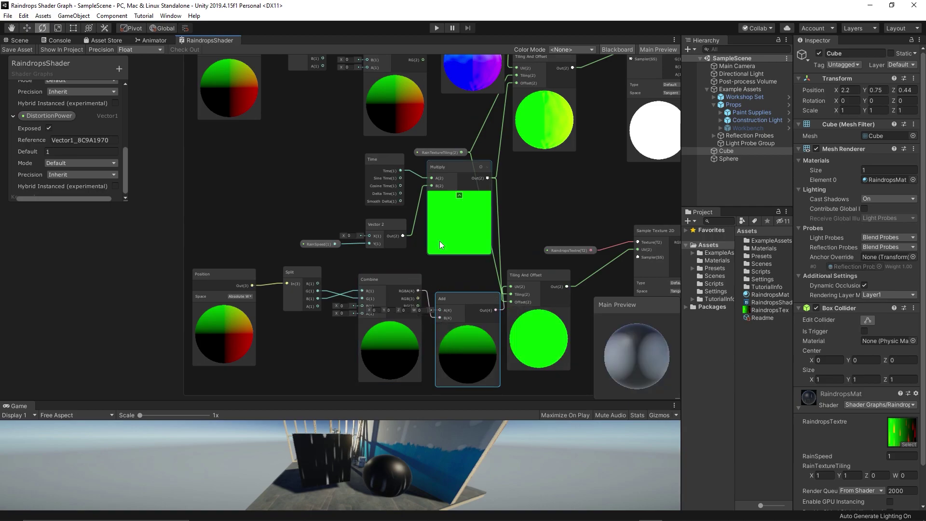
# - Connect the Normal From Height output to the lower Add node's A input and run the scene to preview the distortion
pyautogui.moveTo(447, 245); pyautogui.dragTo(449, 425, button='middle')
pyautogui.moveTo(432, 124); pyautogui.dragTo(441, 168, button='middle')
pyautogui.moveTo(419, 100); pyautogui.dragTo(441, 253)
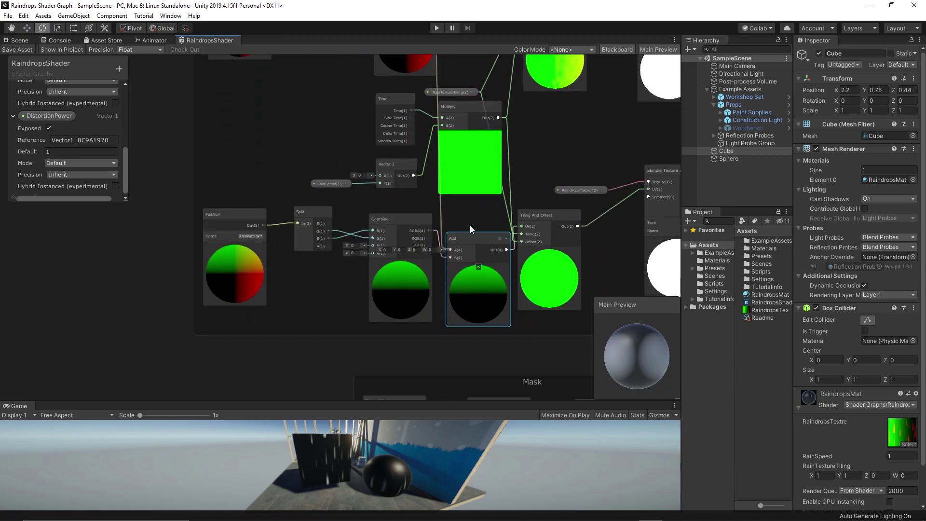
pyautogui.moveTo(366, 198); pyautogui.dragTo(461, 196, button='right')
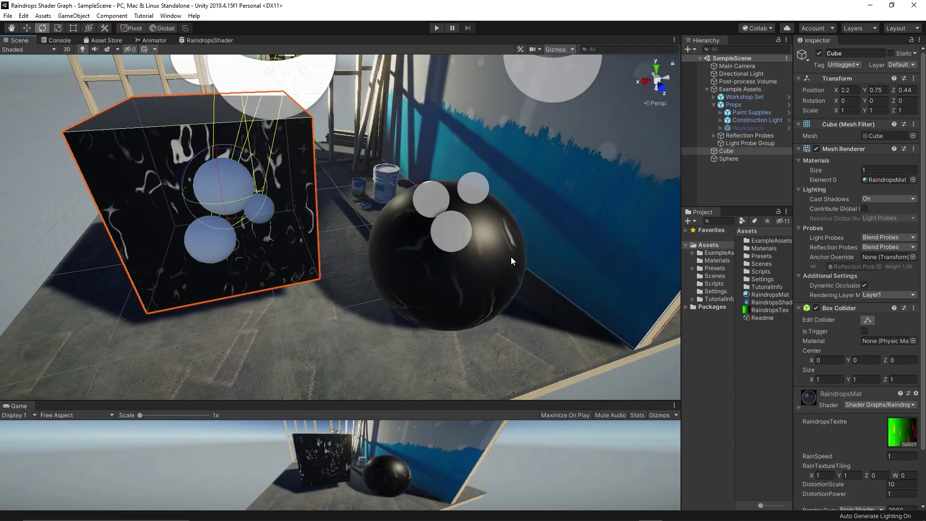
pyautogui.click(436, 28)
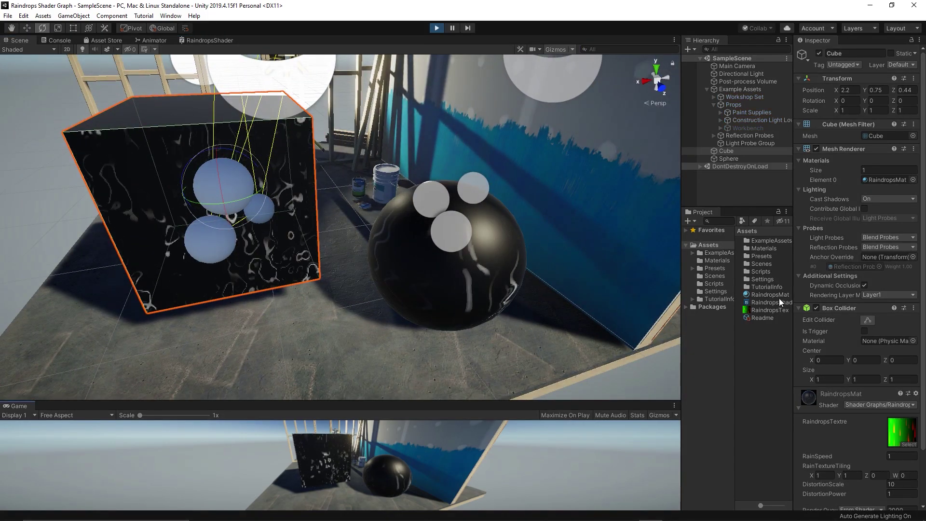
# - Create a new material named Sphere in the Assets folder
pyautogui.rightClick(768, 337)
pyautogui.moveTo(821, 100)
pyautogui.click(706, 255)
pyautogui.write('Sphere')
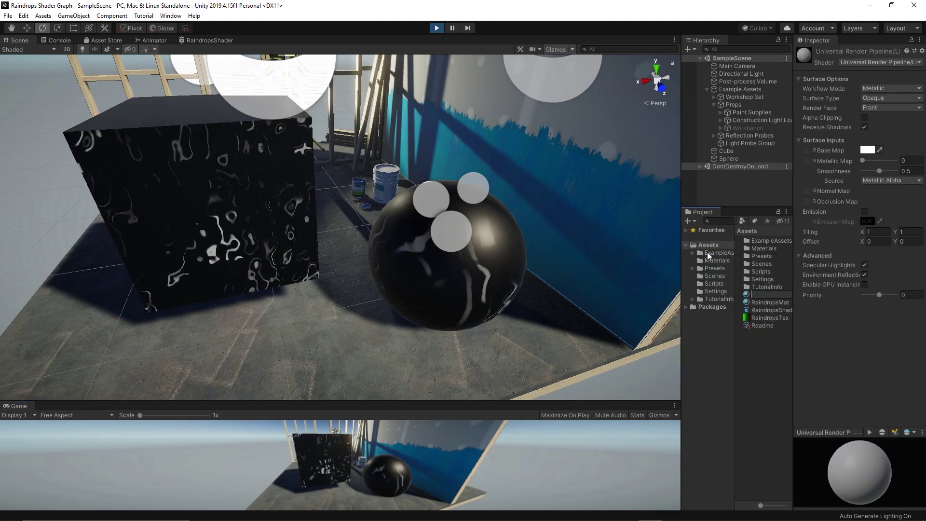
pyautogui.press('Return')
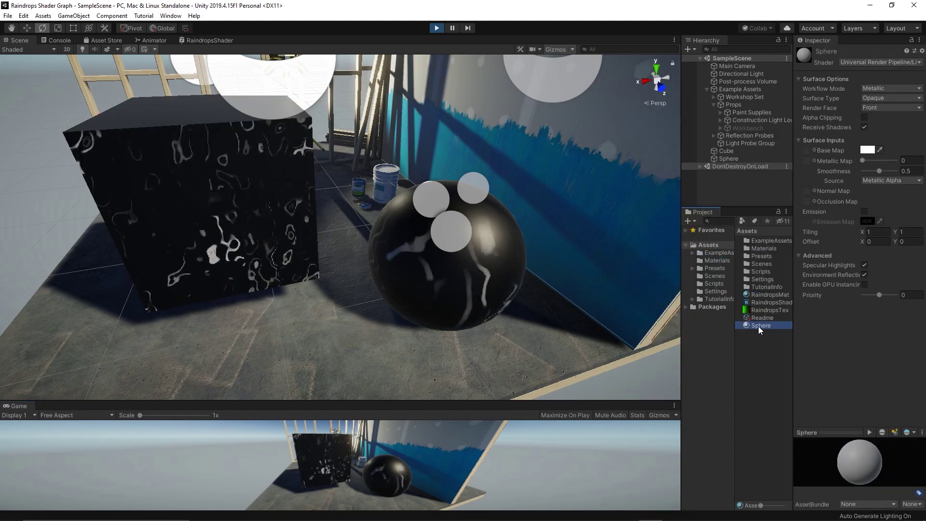
# - Rename the RaindropsMat material to Cube
pyautogui.click(764, 294)
pyautogui.click(763, 295)
pyautogui.write('Cube')
# - Set the Cube material's DistortionScale to 3, DistortionPower to 2 and RainSpeed to 0.5, and stop play mode
pyautogui.click(897, 142)
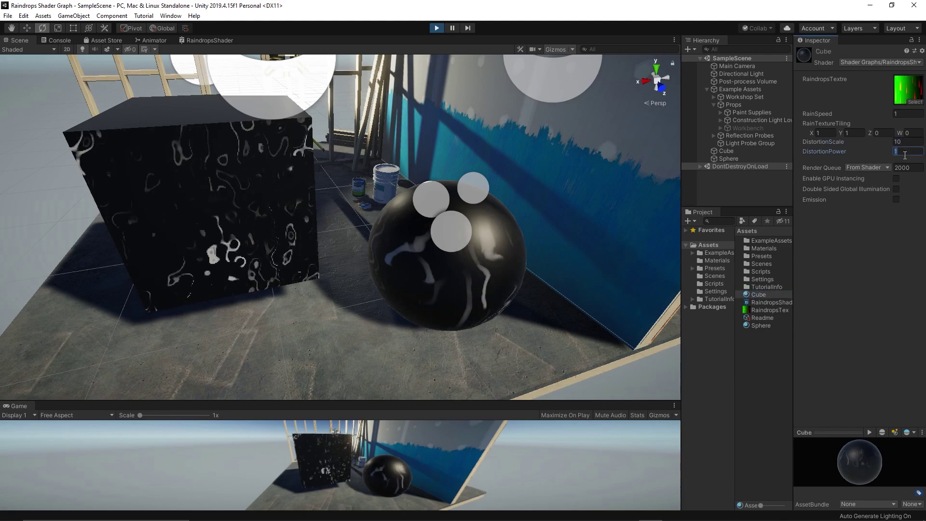
pyautogui.write('1')
pyautogui.press('BackSpace')
pyautogui.write('3')
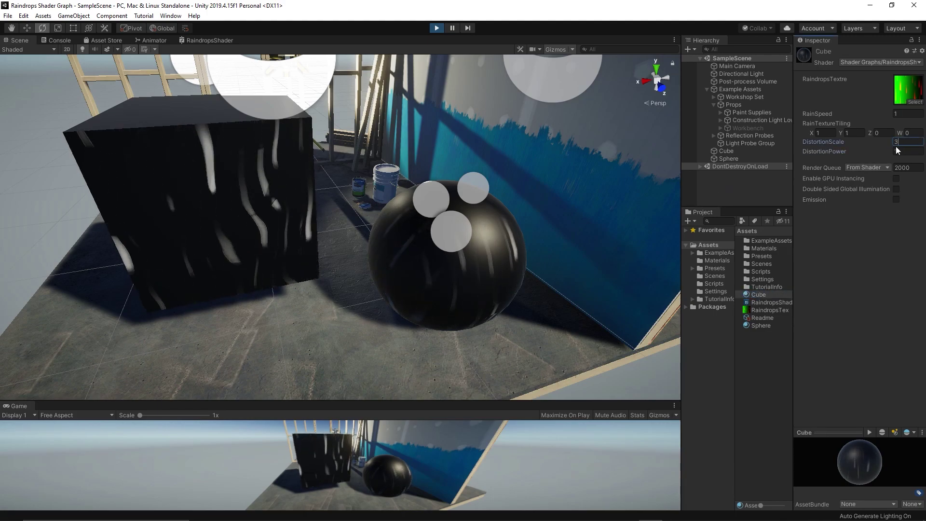
pyautogui.click(898, 151)
pyautogui.write('2')
pyautogui.click(907, 114)
pyautogui.write('0.5')
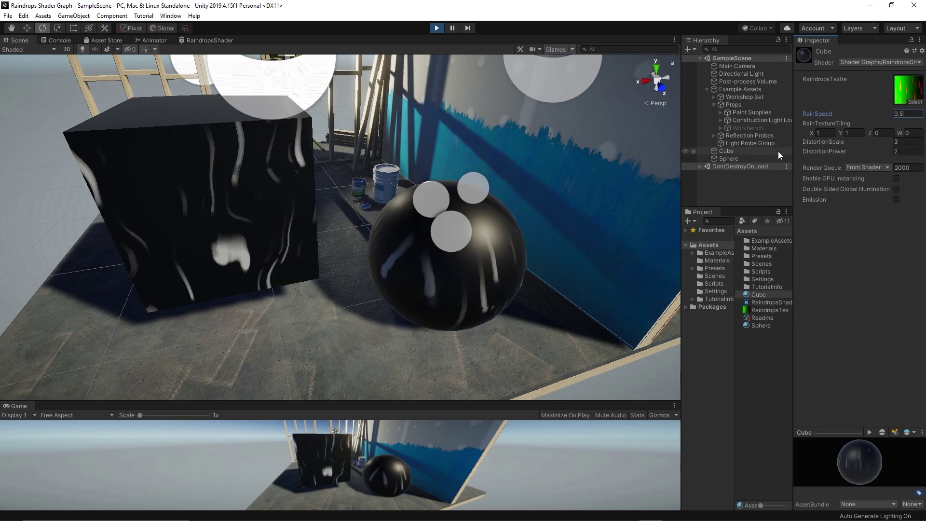
pyautogui.click(436, 28)
# - Apply the Sphere material to the sphere, using the raindrops shader and the raindrops texture for RaindropsTextre
pyautogui.click(729, 159)
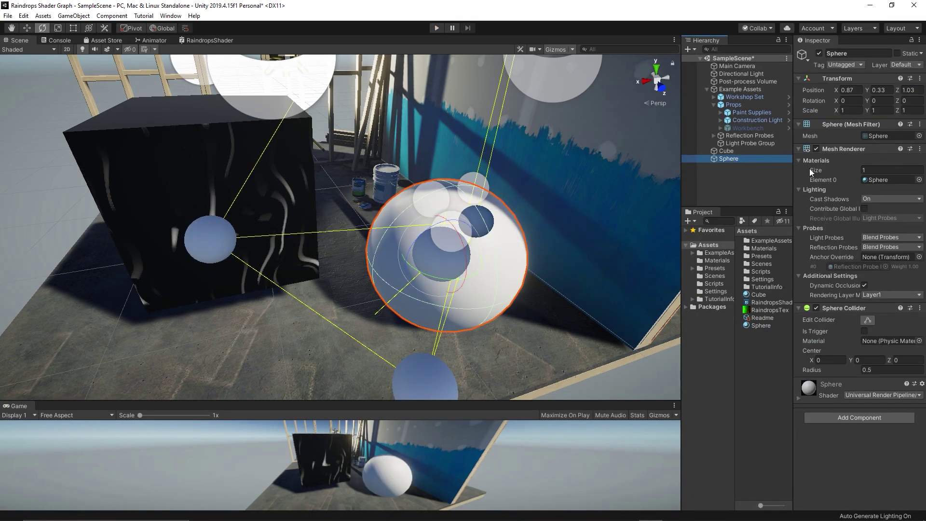
pyautogui.scroll(-5, 819, 311)
pyautogui.moveTo(770, 302); pyautogui.dragTo(765, 326)
pyautogui.click(907, 384)
pyautogui.write('ra')
pyautogui.doubleClick(565, 281)
# - Run the scene and set the Sphere material's DistortionScale to 6, DistortionPower to 2 and RainSpeed to 0.5
pyautogui.click(436, 28)
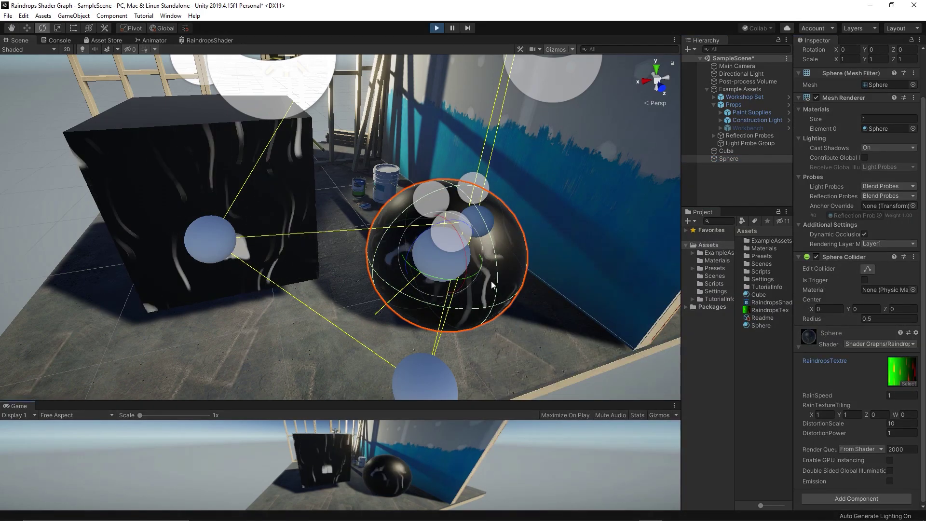
pyautogui.moveTo(498, 406); pyautogui.dragTo(499, 386)
pyautogui.click(743, 160)
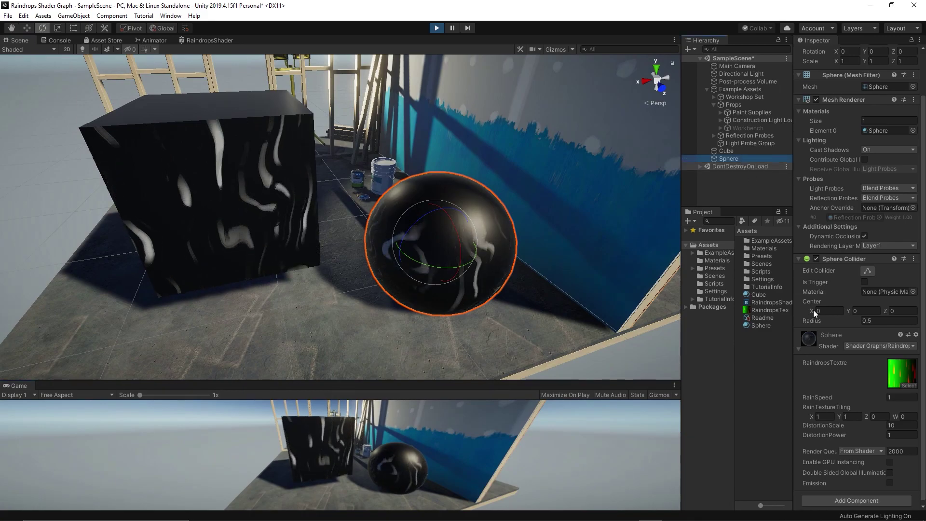
pyautogui.click(881, 423)
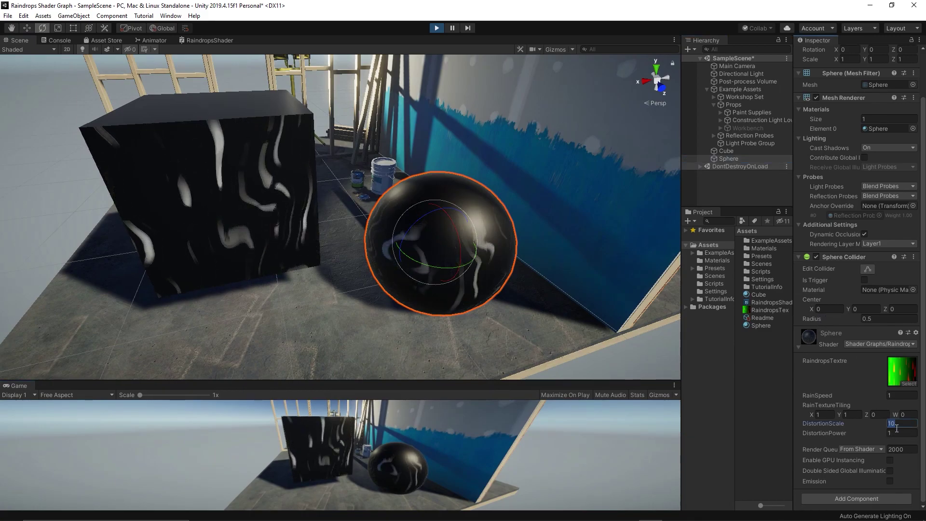
pyautogui.write('5')
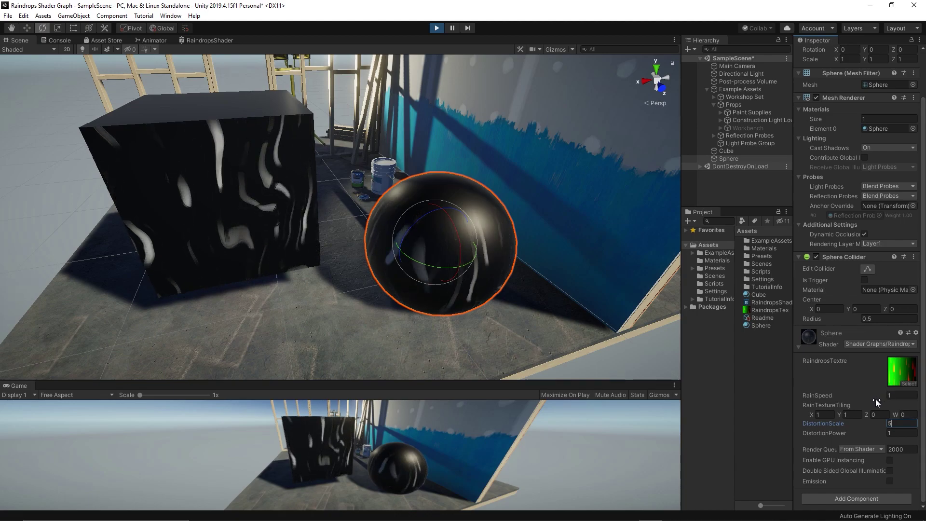
pyautogui.press('BackSpace')
pyautogui.write('6')
pyautogui.moveTo(522, 290); pyautogui.dragTo(558, 275, button='right')
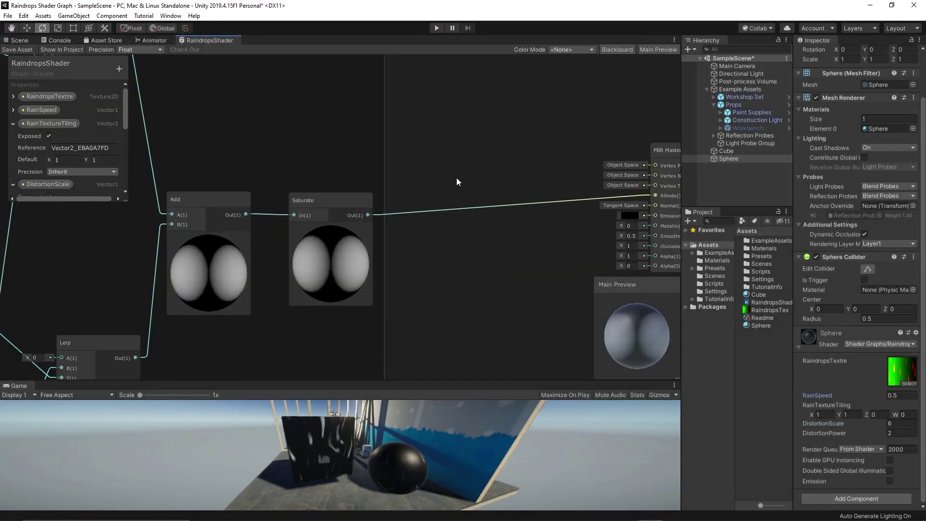
# - Add a Normal From Height node between Saturate and PBR Master and connect Saturate's output to its In input
pyautogui.rightClick(457, 178)
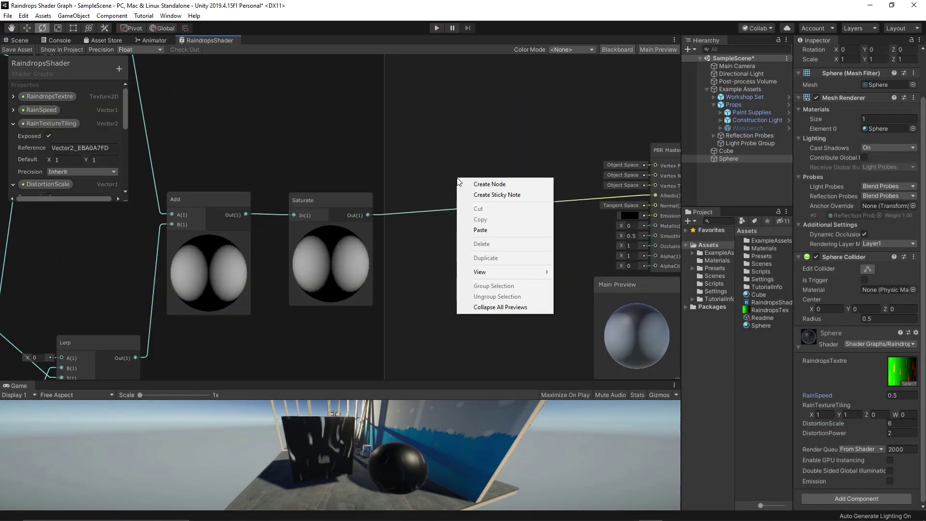
pyautogui.click(478, 185)
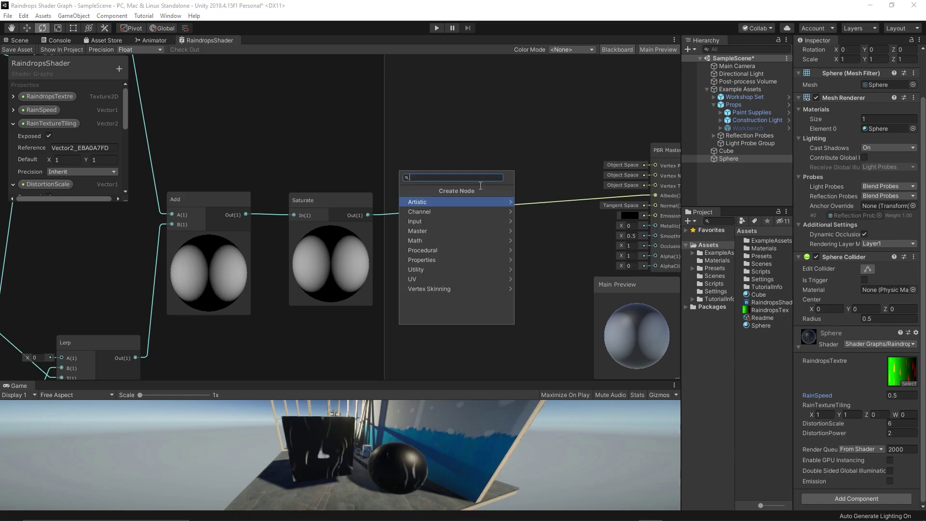
pyautogui.write('nor')
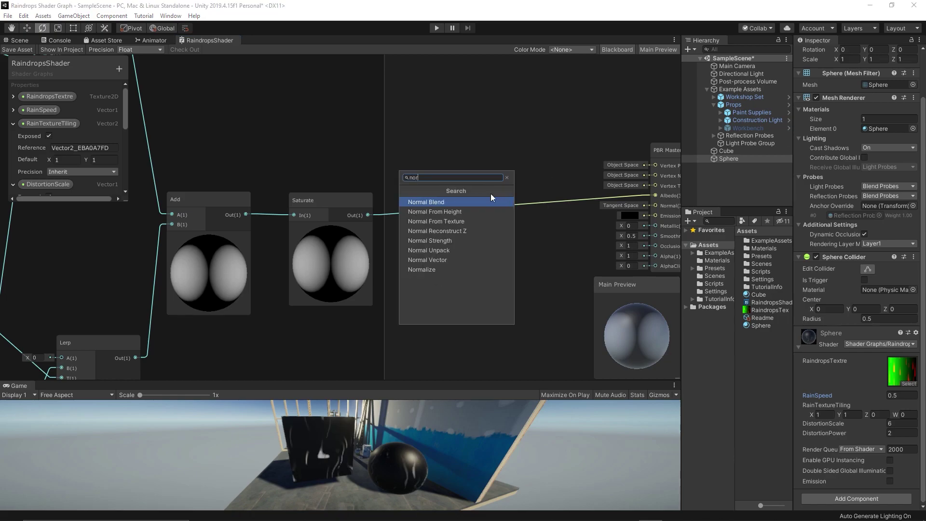
pyautogui.click(466, 211)
pyautogui.moveTo(465, 207); pyautogui.dragTo(466, 175)
pyautogui.moveTo(368, 215); pyautogui.dragTo(456, 188)
pyautogui.moveTo(539, 187); pyautogui.dragTo(451, 170, button='middle')
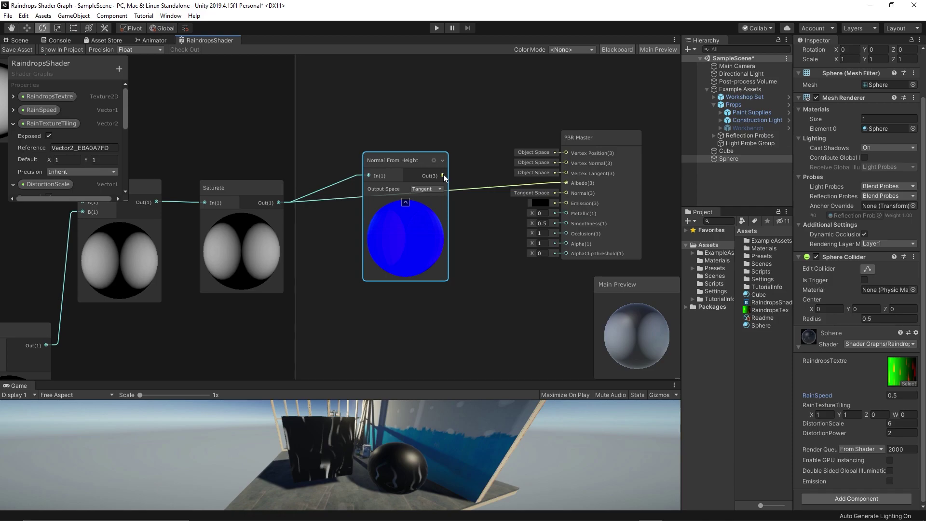
# - Rewire PBR Master with Normal From Height feeding Normal and Saturate feeding Smoothness instead of Albedo, and preview it in play mode
pyautogui.moveTo(444, 175); pyautogui.dragTo(566, 192)
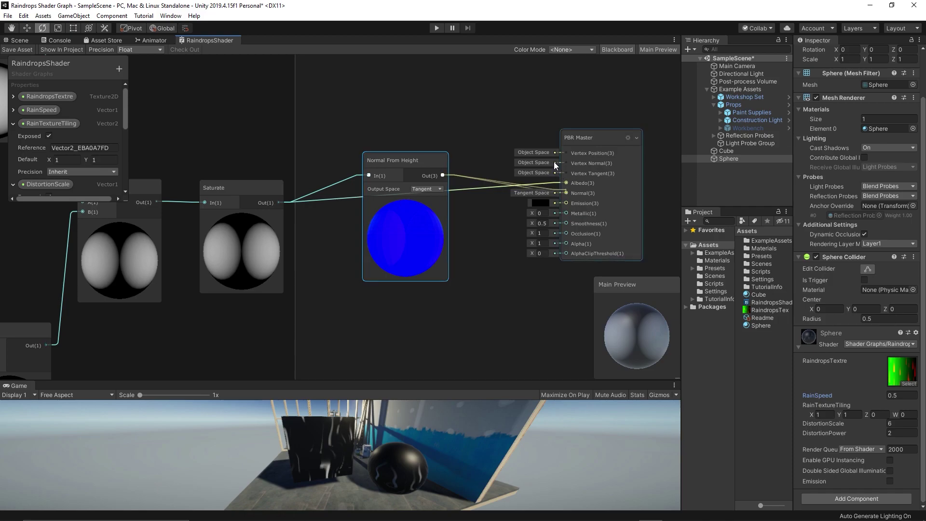
pyautogui.moveTo(279, 203); pyautogui.dragTo(566, 225)
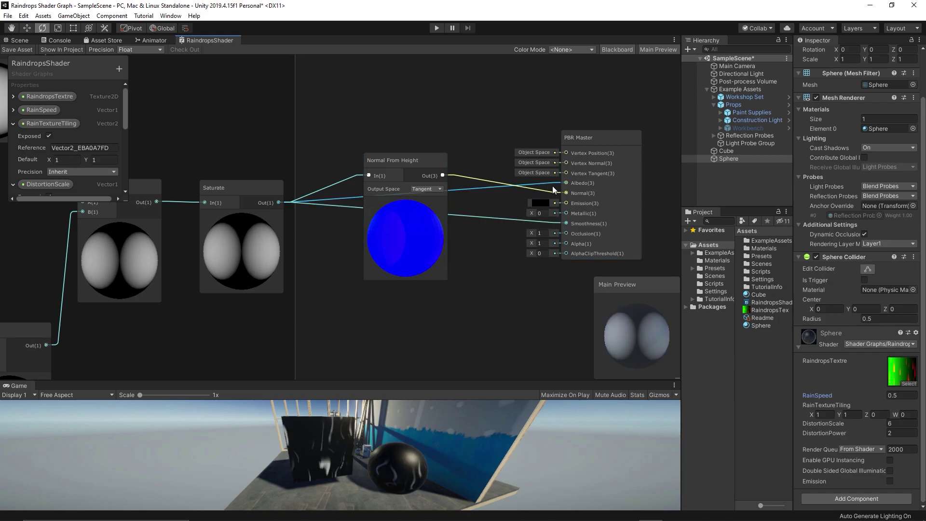
pyautogui.press('Delete')
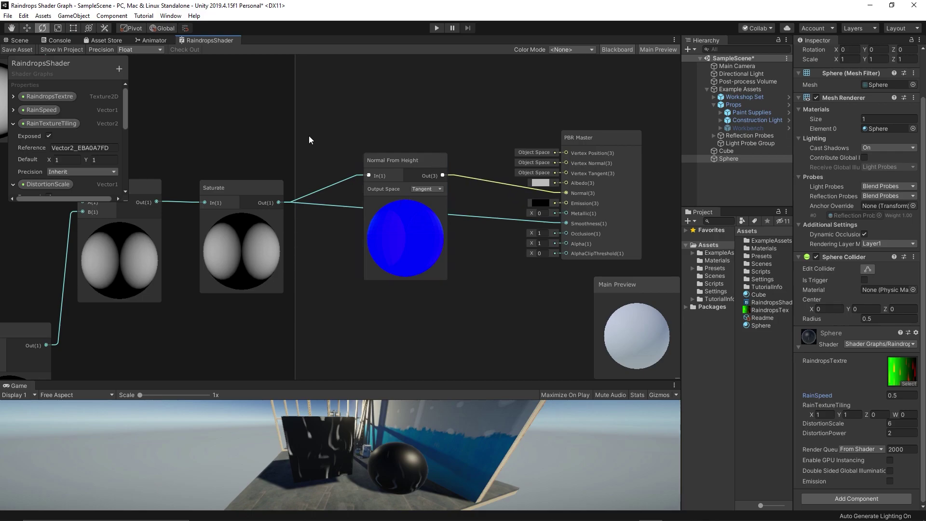
pyautogui.click(24, 41)
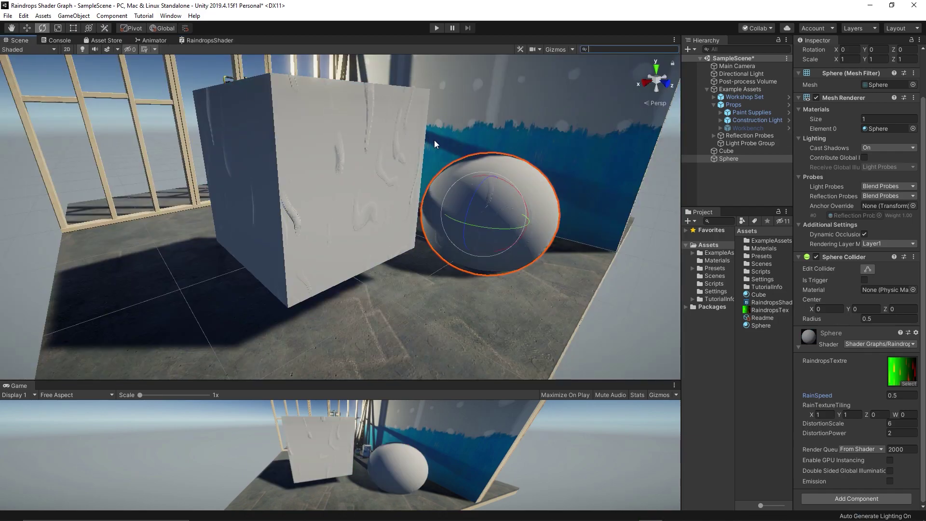
pyautogui.click(436, 29)
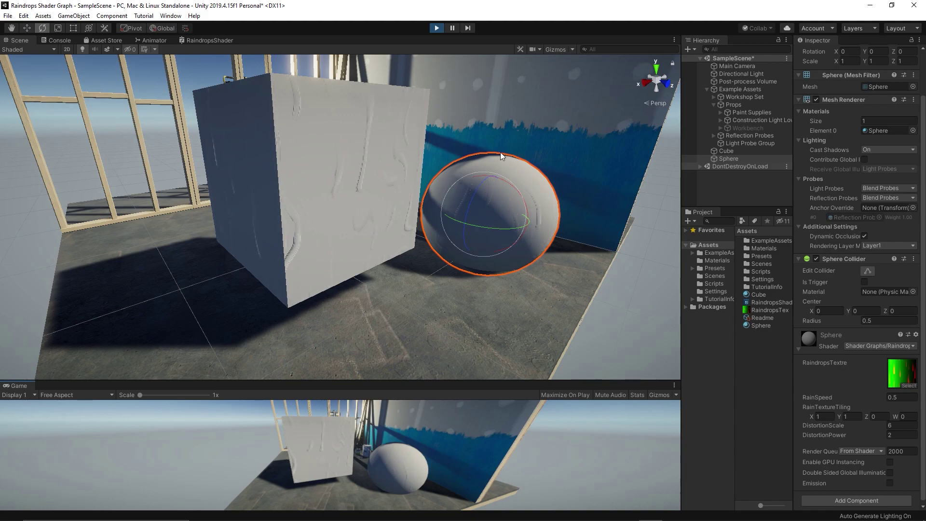
# - Add a Vector1 property named Normal Power to the shader graph with a default value of 1
pyautogui.click(211, 40)
pyautogui.scroll(5, 467, 156)
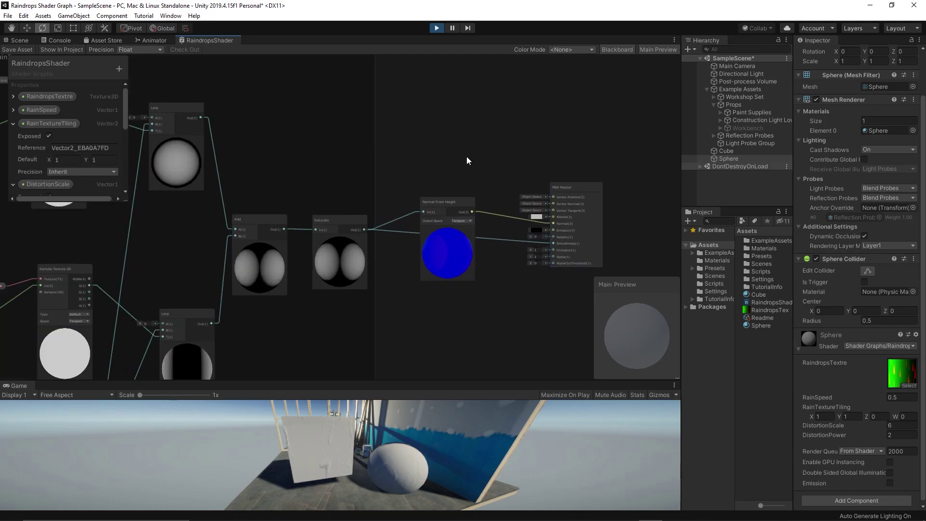
pyautogui.moveTo(544, 170); pyautogui.dragTo(573, 178)
pyautogui.click(119, 68)
pyautogui.click(148, 76)
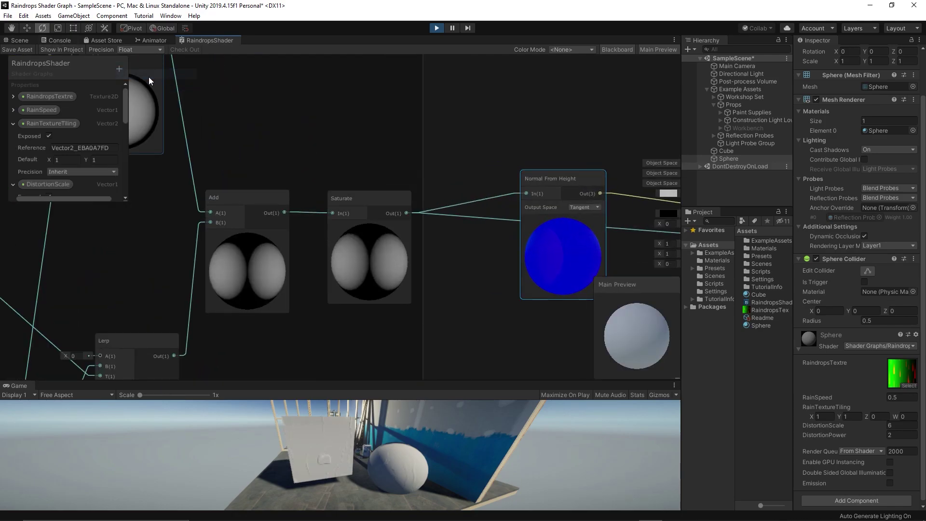
pyautogui.write('Normal Power')
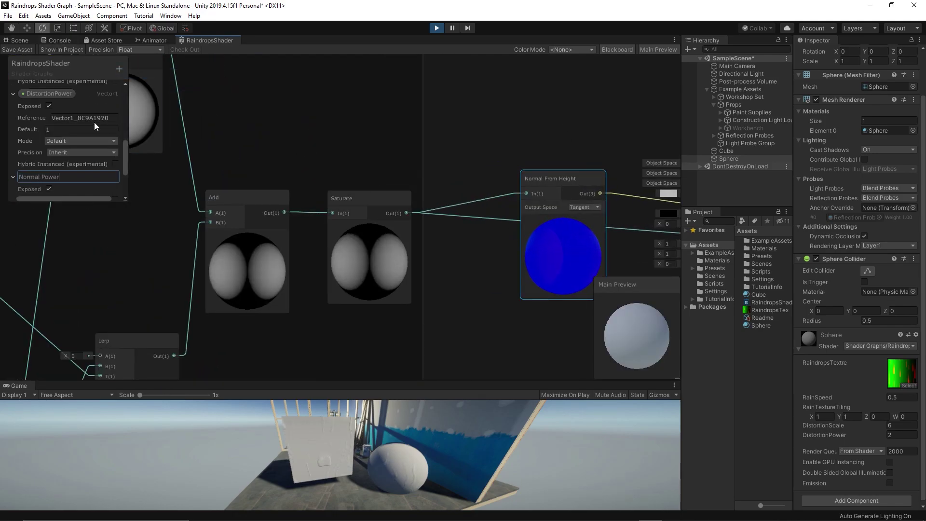
pyautogui.press('Return')
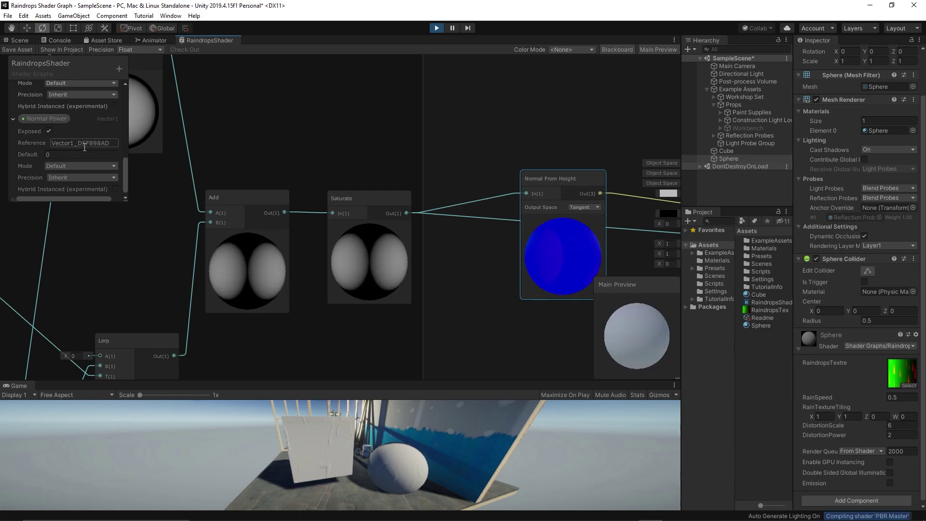
pyautogui.click(56, 153)
pyautogui.write('1')
# - Place the Normal Power property in the graph and add a Multiply node near Normal From Height
pyautogui.moveTo(47, 118); pyautogui.dragTo(527, 195)
pyautogui.rightClick(472, 265)
pyautogui.click(505, 269)
pyautogui.write('multiply')
pyautogui.press('Return')
pyautogui.moveTo(572, 142); pyautogui.dragTo(497, 98, button='middle')
pyautogui.moveTo(496, 138); pyautogui.dragTo(522, 121)
# - Connect Normal Power to Multiply's B input and Multiply's output to Normal From Height's In, and arrange the nodes
pyautogui.moveTo(366, 236); pyautogui.dragTo(355, 324)
pyautogui.moveTo(415, 271); pyautogui.dragTo(449, 278)
pyautogui.moveTo(509, 257); pyautogui.dragTo(399, 280, button='middle')
pyautogui.moveTo(417, 100); pyautogui.dragTo(552, 190)
pyautogui.moveTo(527, 156); pyautogui.dragTo(581, 154)
pyautogui.moveTo(508, 104); pyautogui.dragTo(430, 120, button='middle')
# - Add a Sample Texture 2D node above the Normal From Height node
pyautogui.rightClick(401, 92)
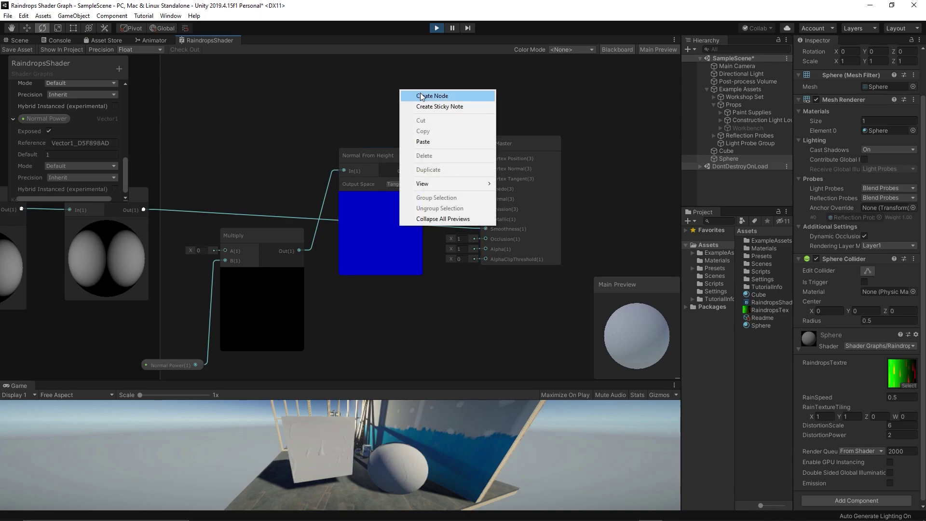
pyautogui.click(417, 96)
pyautogui.write('sample')
pyautogui.press('Return')
# - Add a Texture2D property named MaterialTexture to the shader graph
pyautogui.click(118, 69)
pyautogui.click(178, 128)
pyautogui.click(32, 130)
pyautogui.doubleClick(33, 130)
pyautogui.write('MaterialTexture')
# - Connect the new Sample Texture 2D node's RGBA output to PBR Master's Albedo and save the shader graph
pyautogui.moveTo(422, 107); pyautogui.dragTo(487, 316)
pyautogui.click(18, 49)
pyautogui.click(22, 43)
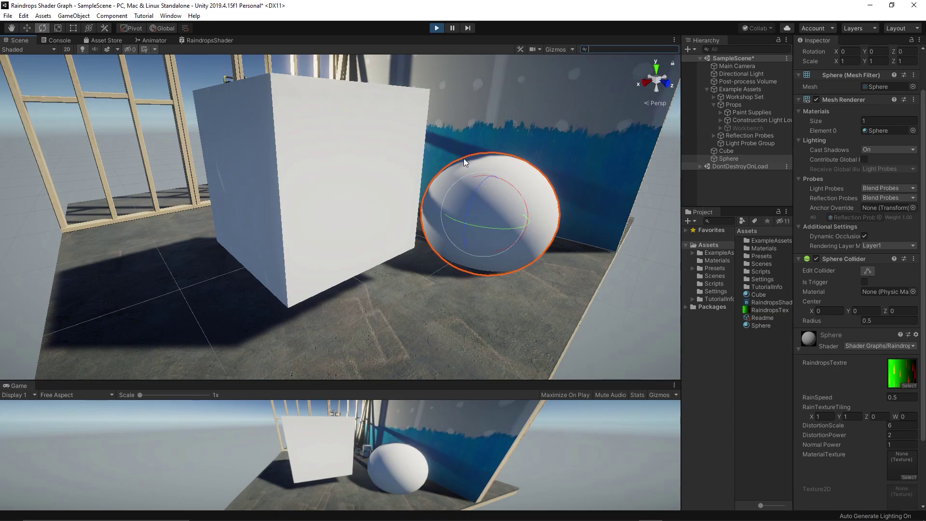
# - Set the Sphere material's Normal Power to 0.86 and choose a texture for its MaterialTexture
pyautogui.moveTo(500, 219); pyautogui.dragTo(467, 213, button='right')
pyautogui.keyDown('alt'); pyautogui.moveTo(468, 213); pyautogui.dragTo(881, 455); pyautogui.keyUp('alt')
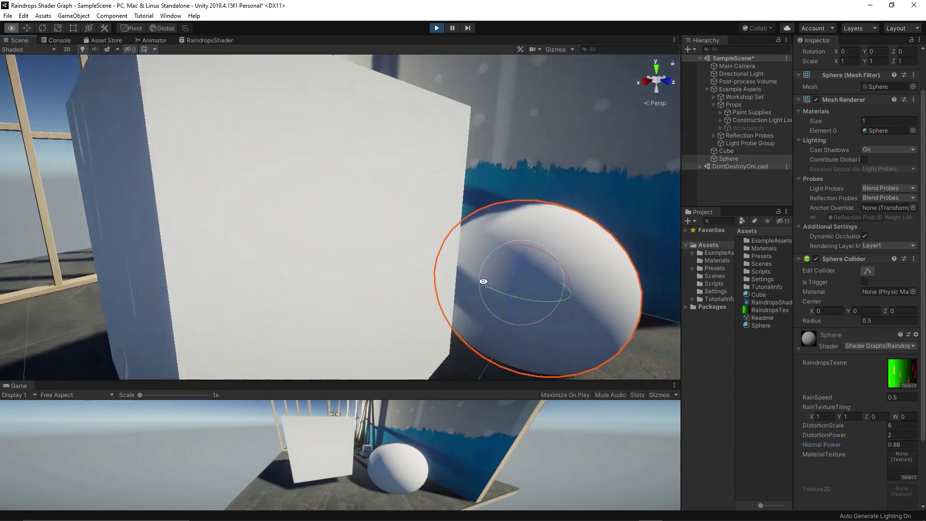
pyautogui.click(909, 477)
pyautogui.click(635, 292)
pyautogui.doubleClick(635, 292)
# - Connect Saturate's output to Multiply's A input, save the shader graph and return to the scene
pyautogui.click(208, 40)
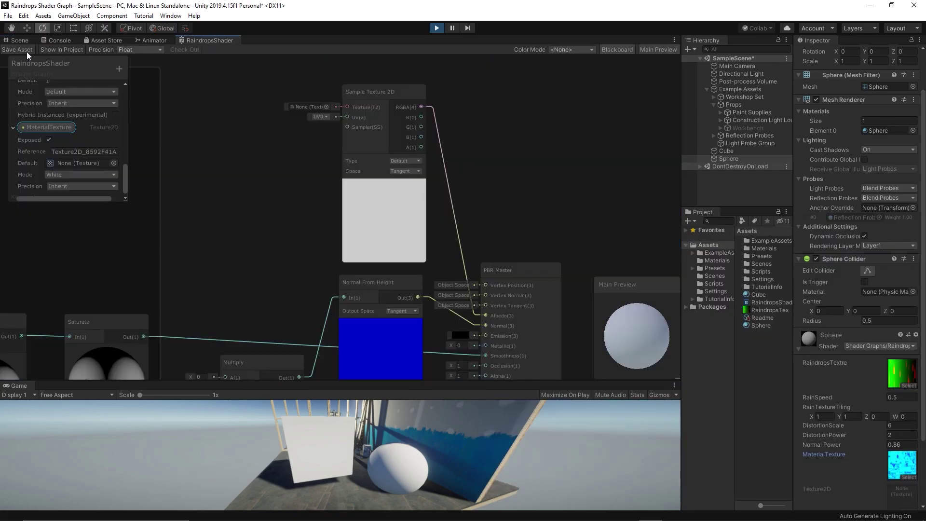
pyautogui.moveTo(349, 227); pyautogui.dragTo(376, 143, button='middle')
pyautogui.click(443, 157)
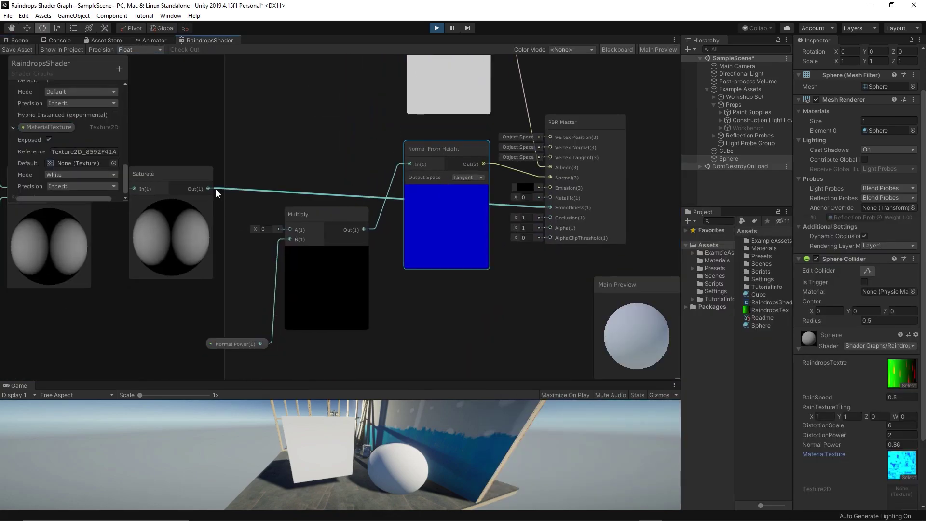
pyautogui.moveTo(286, 231); pyautogui.dragTo(290, 230)
pyautogui.click(24, 50)
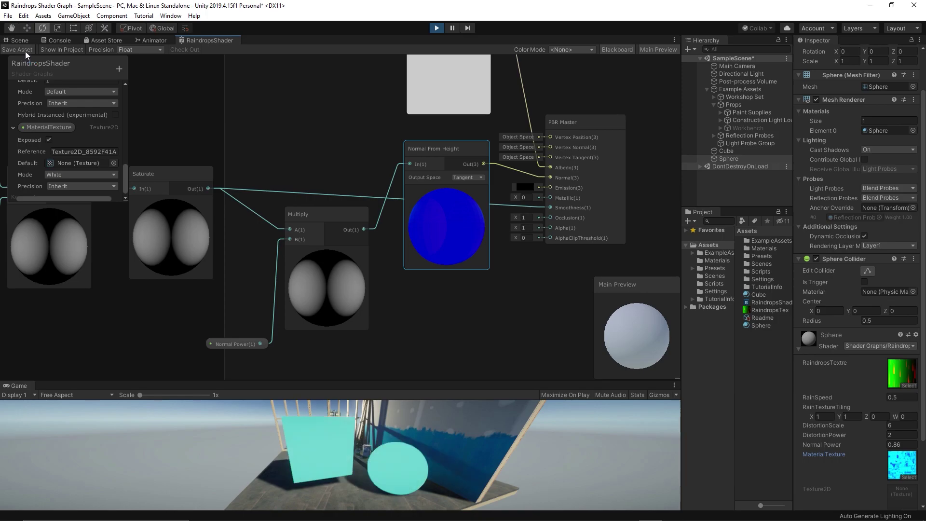
pyautogui.click(19, 41)
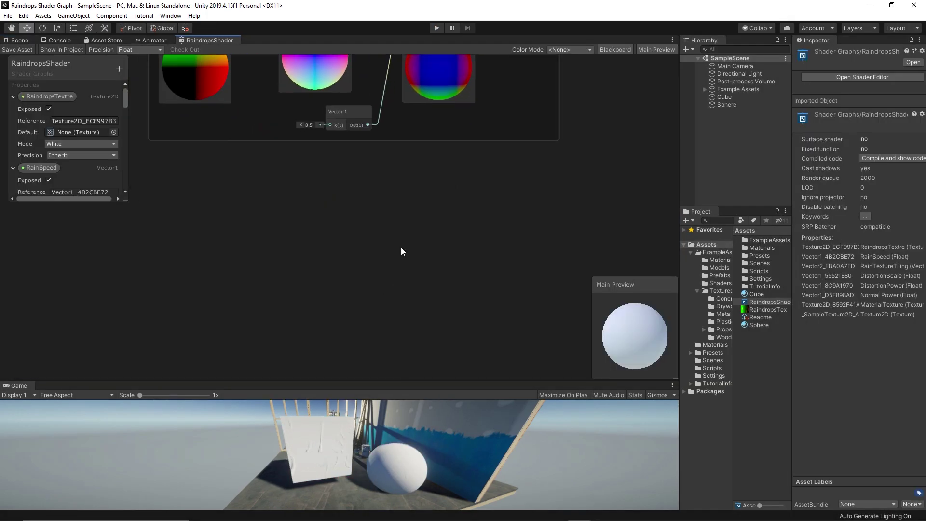
# - Add a Voronoi node in the empty graph area below the existing node group
pyautogui.scroll(-1, 302, 242)
pyautogui.press('space')
pyautogui.write('voronoi')
pyautogui.press('Return')
pyautogui.moveTo(256, 212); pyautogui.dragTo(313, 202, button='middle')
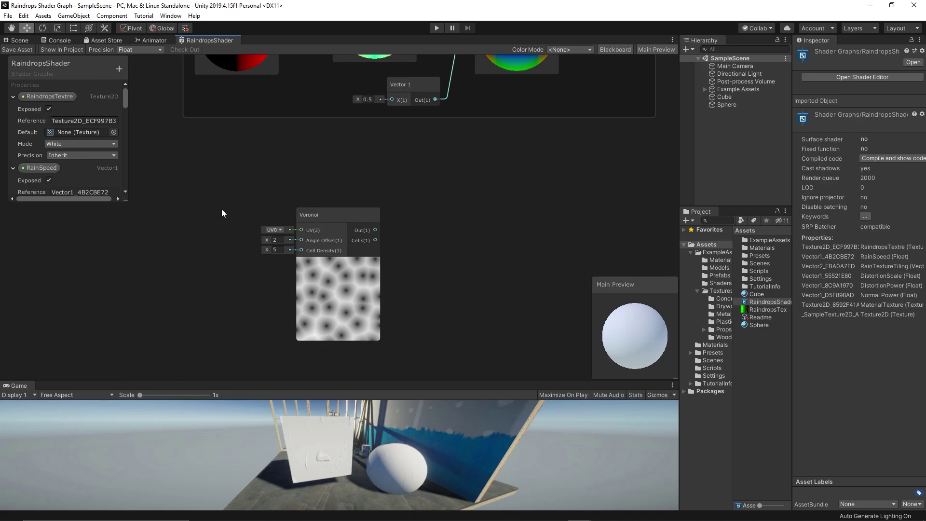
# - Collapse the details of the properties above MaterialTexture and enlarge the Blackboard to show the whole list
pyautogui.click(11, 97)
pyautogui.click(11, 110)
pyautogui.click(12, 123)
pyautogui.click(11, 137)
pyautogui.click(10, 151)
pyautogui.click(13, 164)
pyautogui.moveTo(125, 201); pyautogui.dragTo(127, 255)
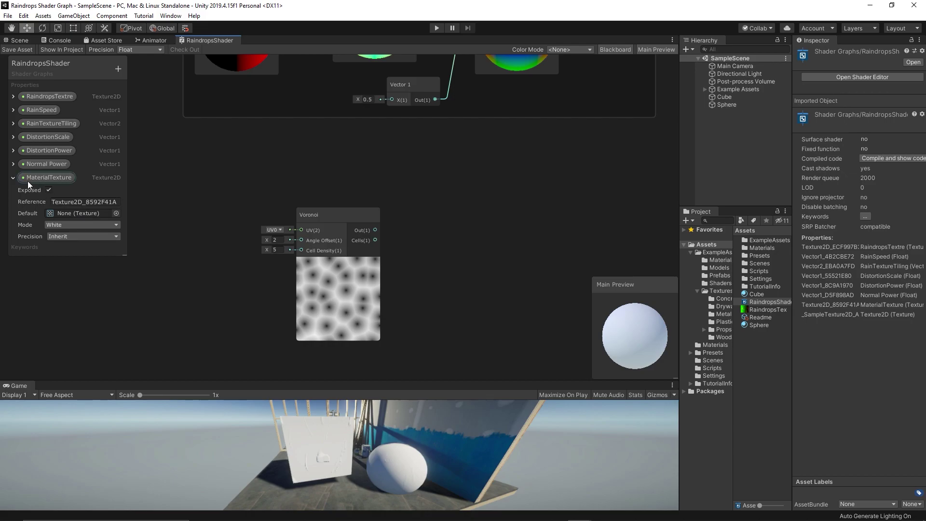
# - Add a Vector1 property named Splotches Density with default 5 and connect it to Voronoi's Cell Density
pyautogui.click(119, 69)
pyautogui.click(138, 76)
pyautogui.write('Splotches Density')
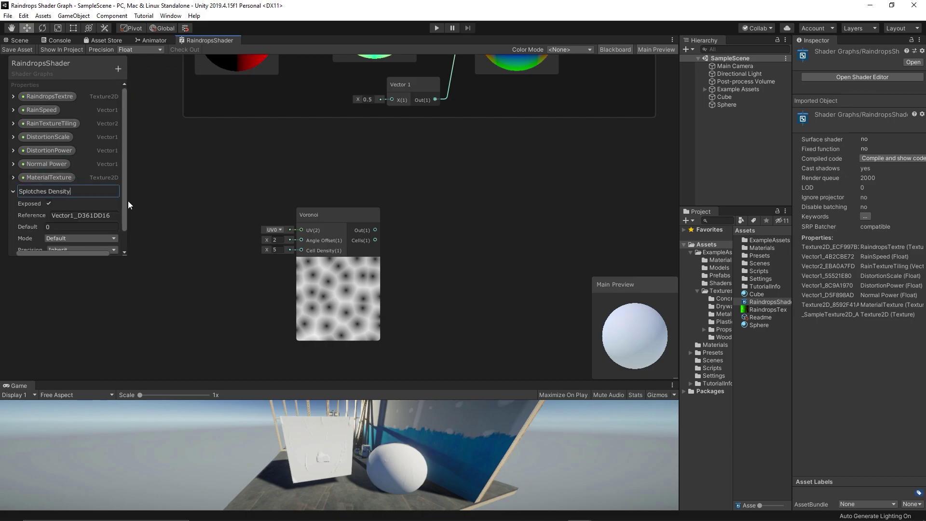
pyautogui.press('Return')
pyautogui.moveTo(72, 191); pyautogui.dragTo(227, 260)
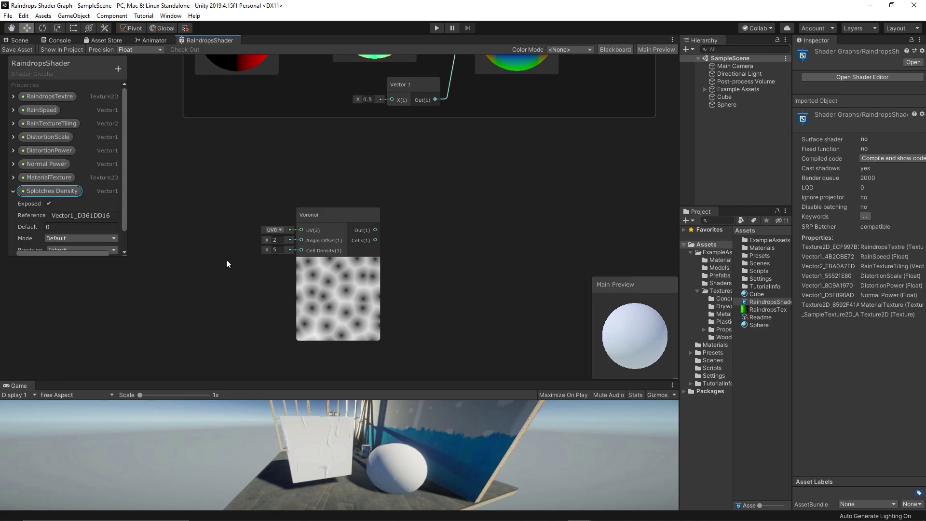
pyautogui.moveTo(292, 252); pyautogui.dragTo(215, 236)
pyautogui.write('5')
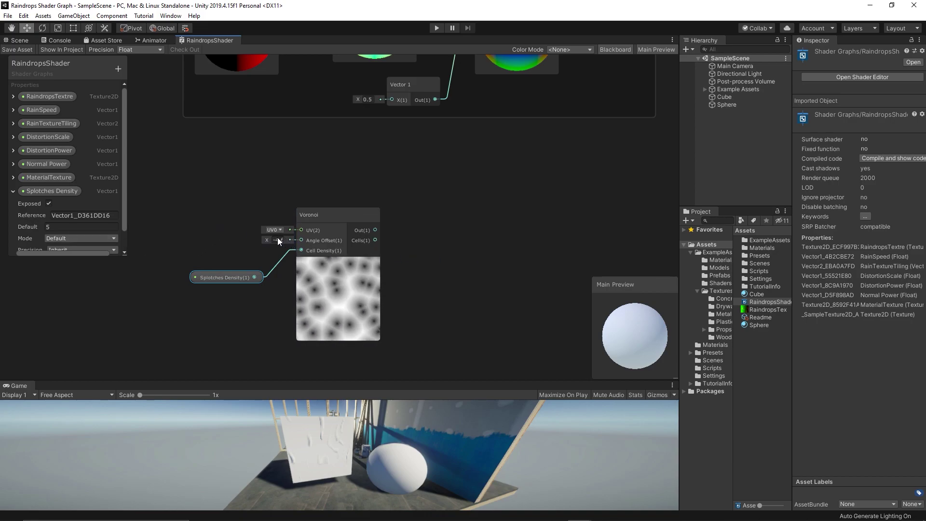
pyautogui.hotkey('ctrl', 'z')
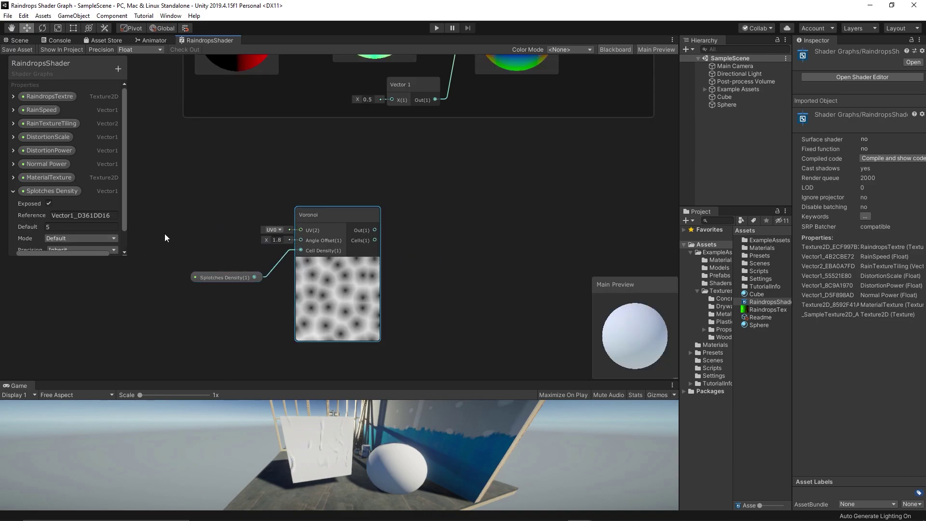
# - Add a Time node to the graph beside the Voronoi node
pyautogui.moveTo(203, 227); pyautogui.dragTo(242, 221, button='middle')
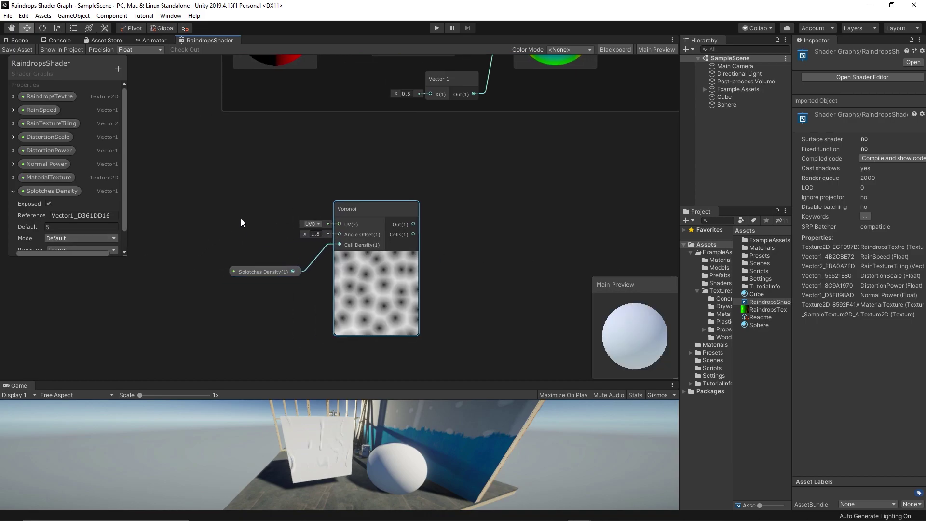
pyautogui.rightClick(182, 201)
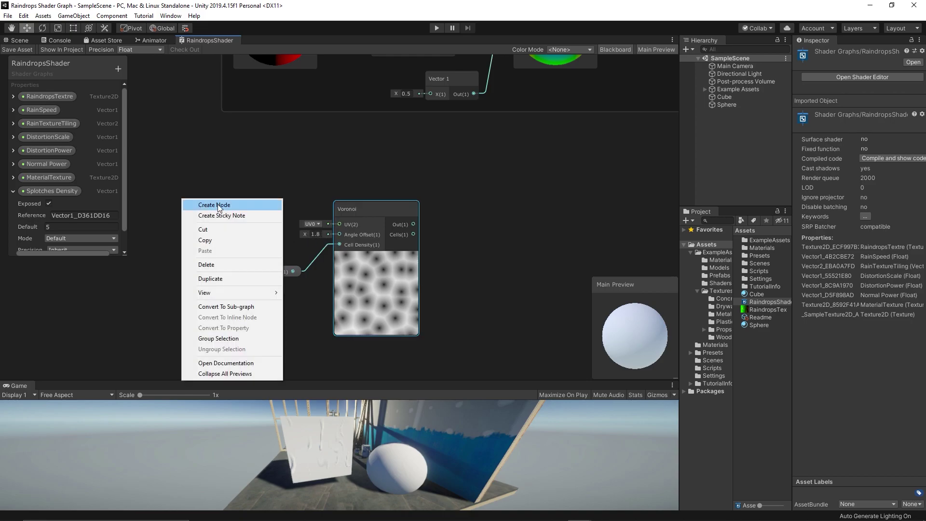
pyautogui.click(218, 204)
pyautogui.write('time')
pyautogui.click(199, 215)
# - Add a Multiply node and connect the Time output of the Time node to its A input
pyautogui.moveTo(149, 297); pyautogui.dragTo(304, 266, button='middle')
pyautogui.rightClick(304, 266)
pyautogui.click(348, 275)
pyautogui.write('mul')
pyautogui.press('Return')
pyautogui.moveTo(349, 284); pyautogui.dragTo(374, 280)
pyautogui.moveTo(314, 190); pyautogui.dragTo(337, 296)
# - Add a Vector1 property named Sploches Spasm with default 2 and feed it through Multiply's B input into Voronoi's Angle Offset
pyautogui.click(118, 68)
pyautogui.click(141, 82)
pyautogui.write('Sploches Spasm')
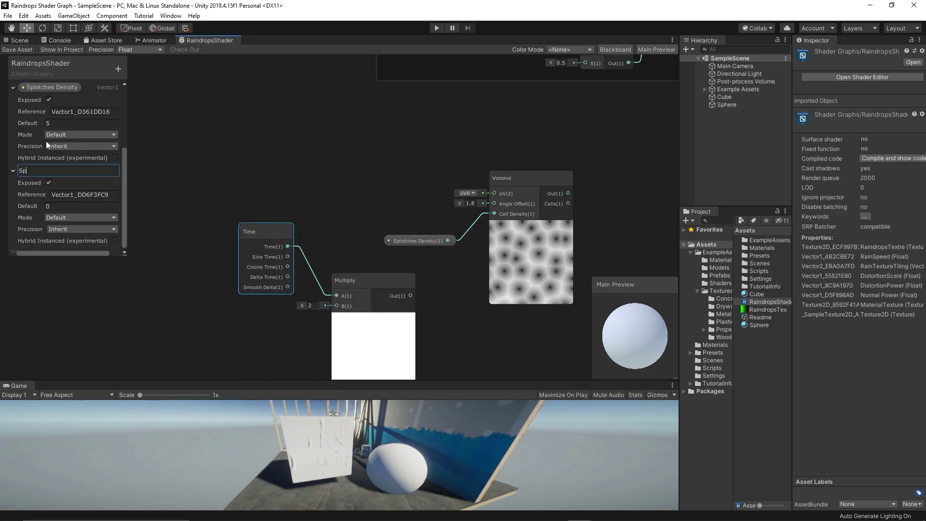
pyautogui.click(63, 205)
pyautogui.write('1')
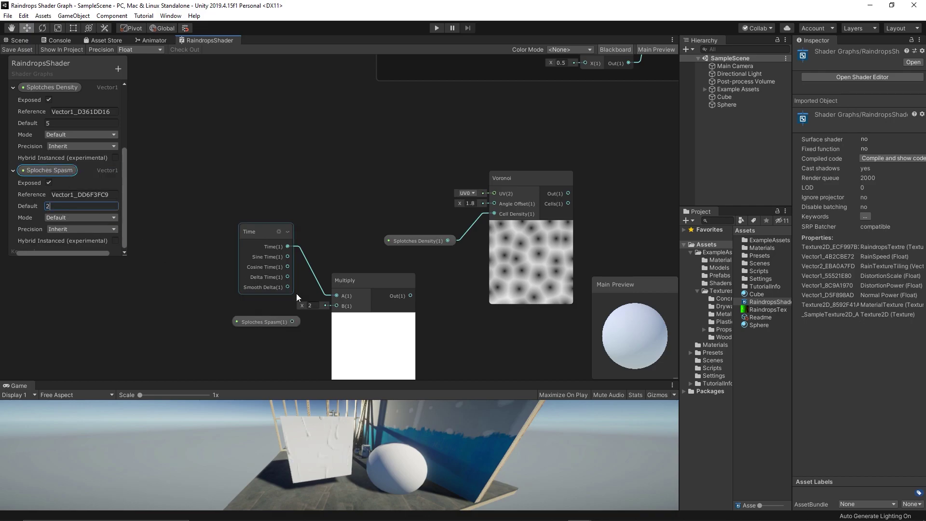
pyautogui.moveTo(430, 268); pyautogui.dragTo(491, 204)
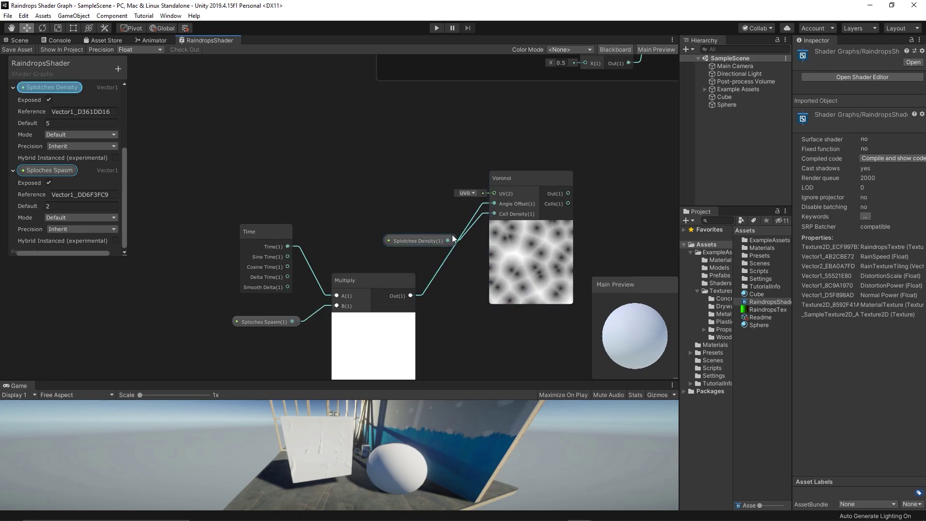
pyautogui.moveTo(253, 230); pyautogui.dragTo(381, 310)
pyautogui.moveTo(382, 309); pyautogui.dragTo(337, 291)
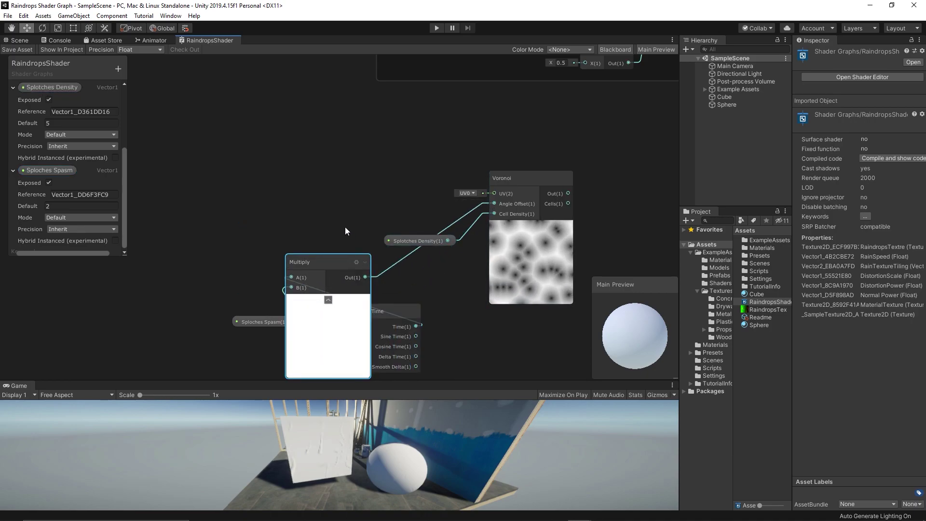
pyautogui.hotkey('ctrl', 'z')
pyautogui.hotkey('ctrl', 'z')
pyautogui.hotkey('ctrl', 'z')
# - Collapse Multiply's preview and arrange the Time, Sploches Spasm and Multiply nodes neatly ahead of Voronoi
pyautogui.moveTo(380, 275); pyautogui.dragTo(405, 192)
pyautogui.click(273, 225)
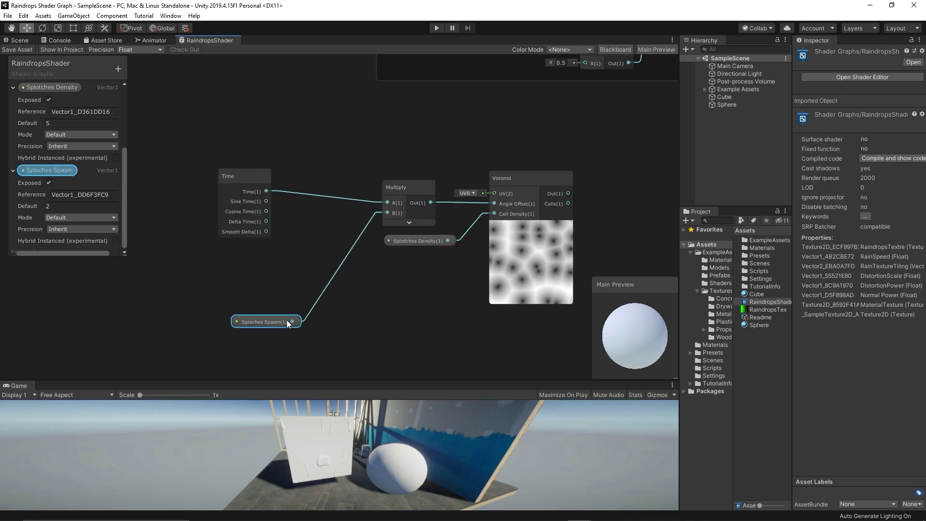
pyautogui.moveTo(286, 322); pyautogui.dragTo(337, 250)
pyautogui.moveTo(255, 225); pyautogui.dragTo(301, 163)
pyautogui.moveTo(533, 171); pyautogui.dragTo(434, 169, button='middle')
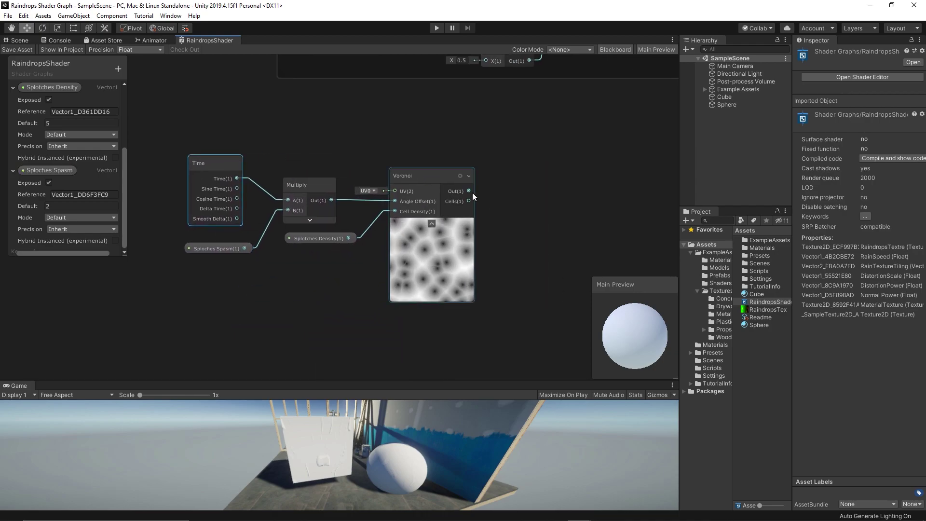
# - Add a Step node with Voronoi's Out connected to its Edge and set its In value to 0.2
pyautogui.moveTo(469, 191); pyautogui.dragTo(531, 181)
pyautogui.write('ste')
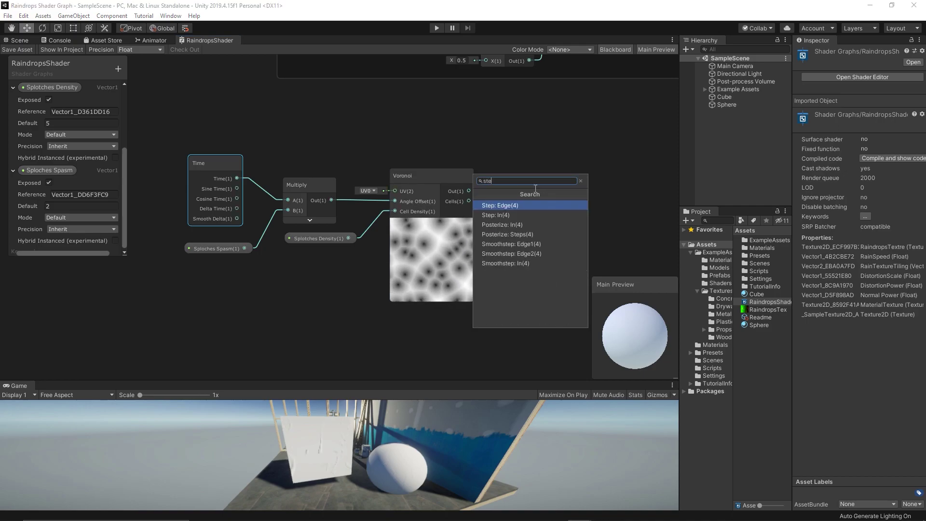
pyautogui.press('Return')
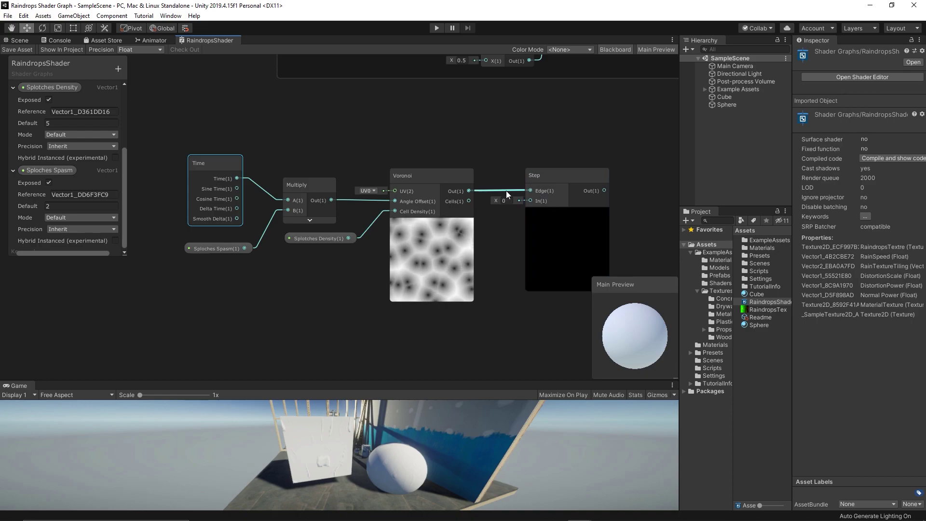
pyautogui.click(512, 203)
pyautogui.write('0.2')
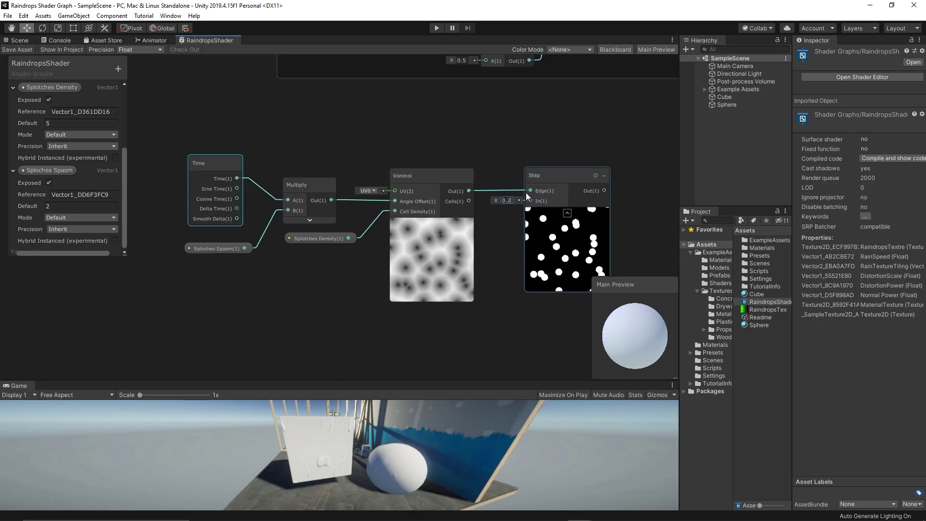
# - Add a second Step node with Voronoi's Out connected to its Edge and set its In value to 0.1
pyautogui.moveTo(525, 162); pyautogui.dragTo(437, 81, button='middle')
pyautogui.moveTo(382, 110); pyautogui.dragTo(427, 264)
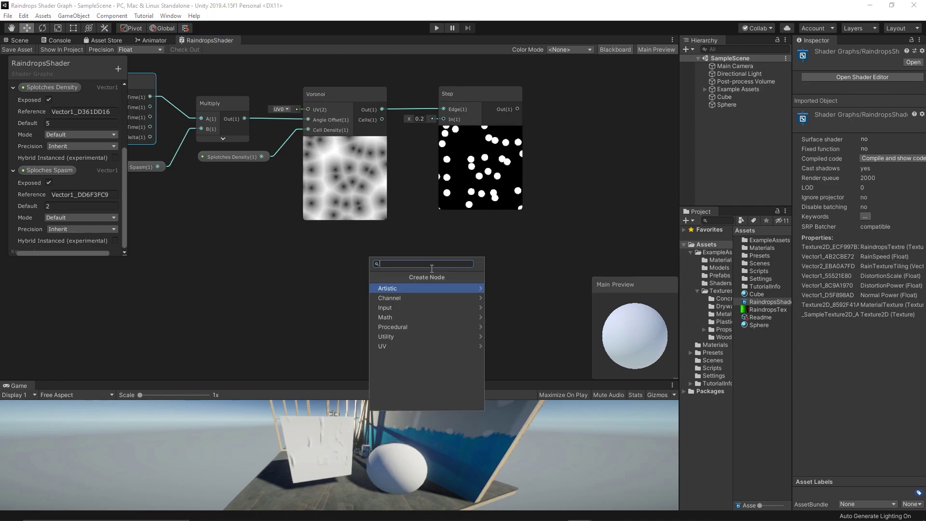
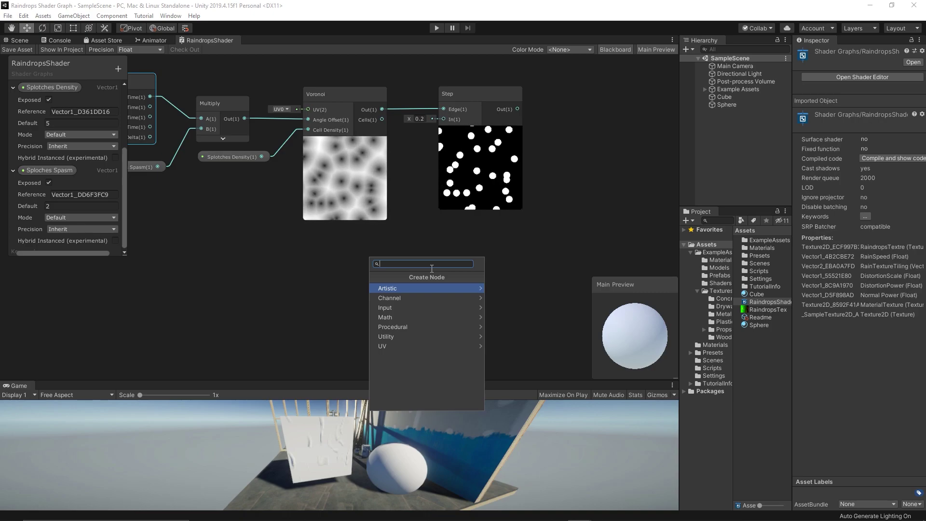
pyautogui.write('step')
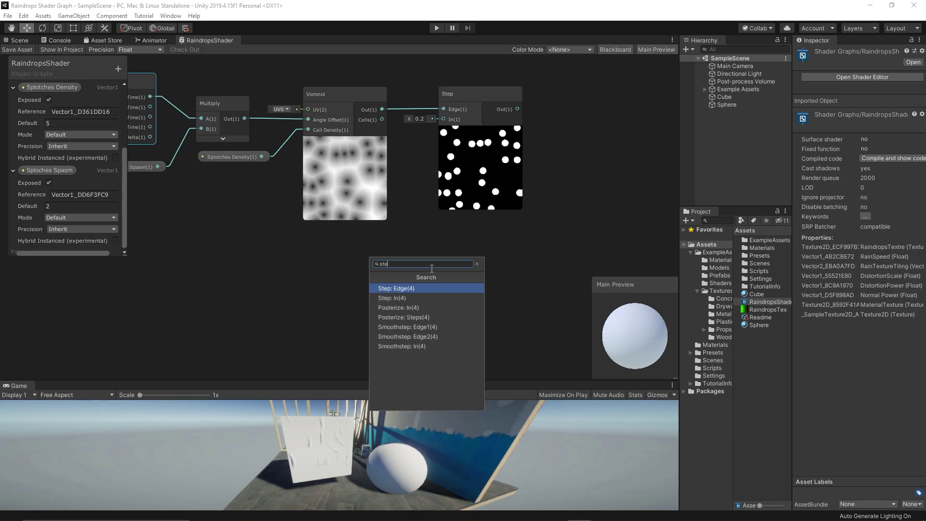
pyautogui.press('Return')
pyautogui.click(402, 284)
pyautogui.write('0.1')
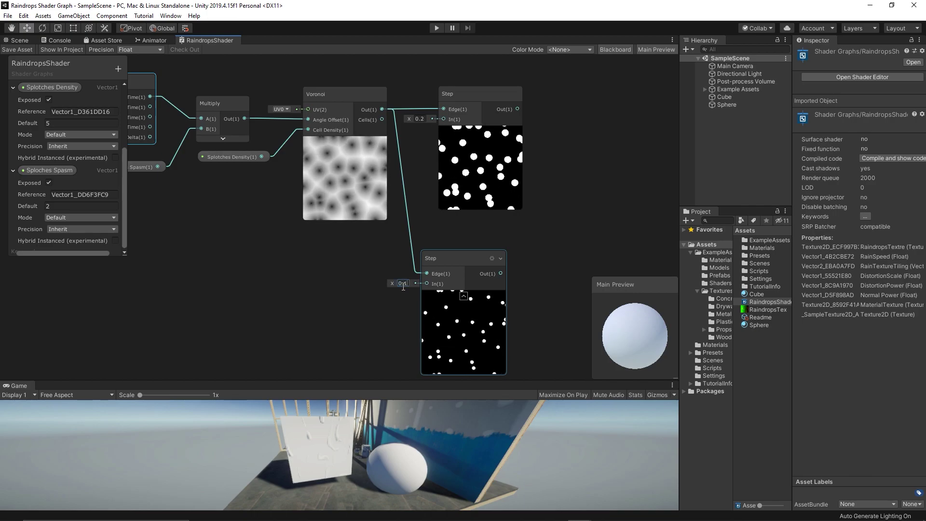
# - Reposition the Voronoi and the two Step nodes so the Step nodes branch above and below Voronoi
pyautogui.moveTo(441, 261); pyautogui.dragTo(449, 260)
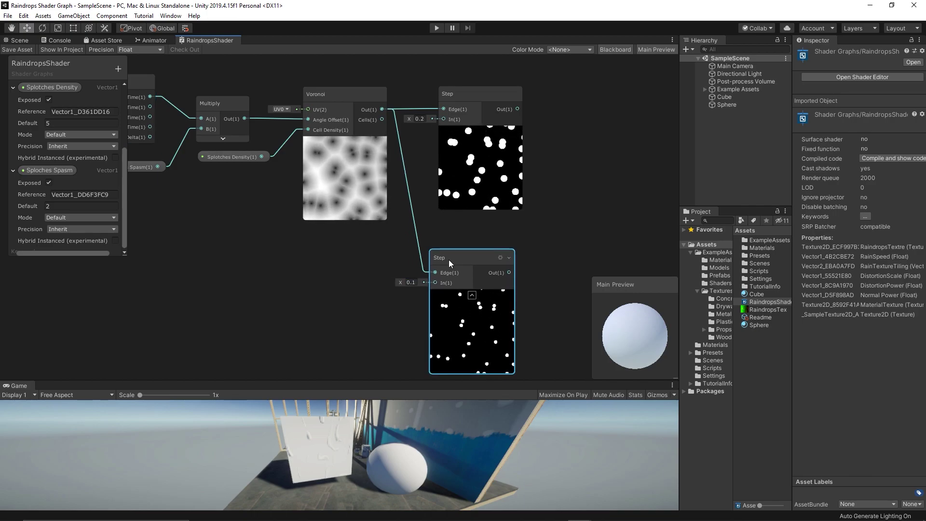
pyautogui.click(515, 167)
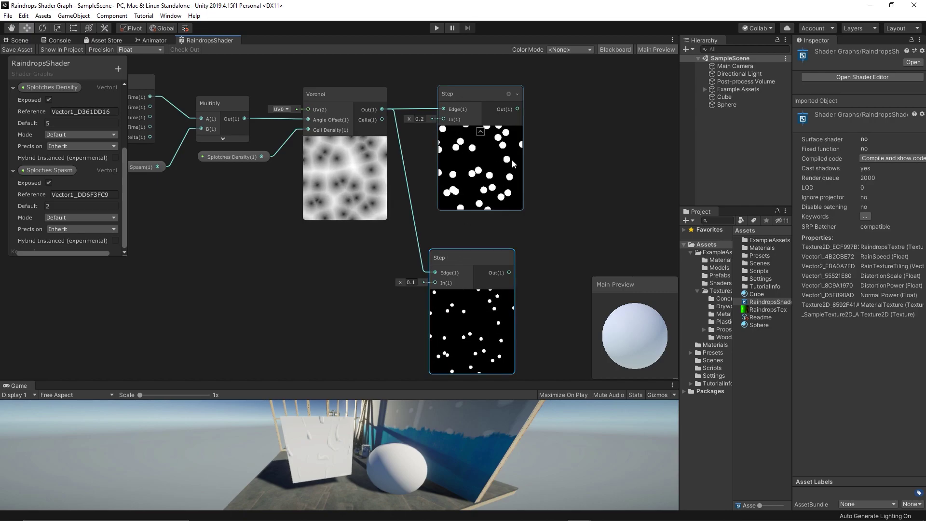
pyautogui.moveTo(482, 86); pyautogui.dragTo(497, 136)
pyautogui.moveTo(346, 157); pyautogui.dragTo(354, 184)
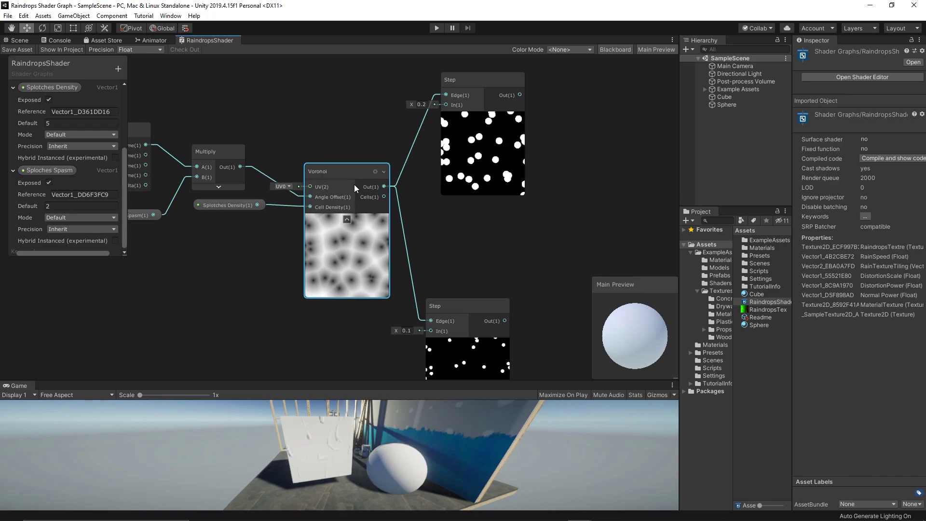
# - Add a Multiply node and connect the 0.2 Step's output to A and Voronoi's Cells output to B
pyautogui.rightClick(571, 155)
pyautogui.click(587, 159)
pyautogui.write('mu')
pyautogui.press('Return')
pyautogui.moveTo(520, 95); pyautogui.dragTo(578, 189)
pyautogui.moveTo(384, 195); pyautogui.dragTo(579, 198)
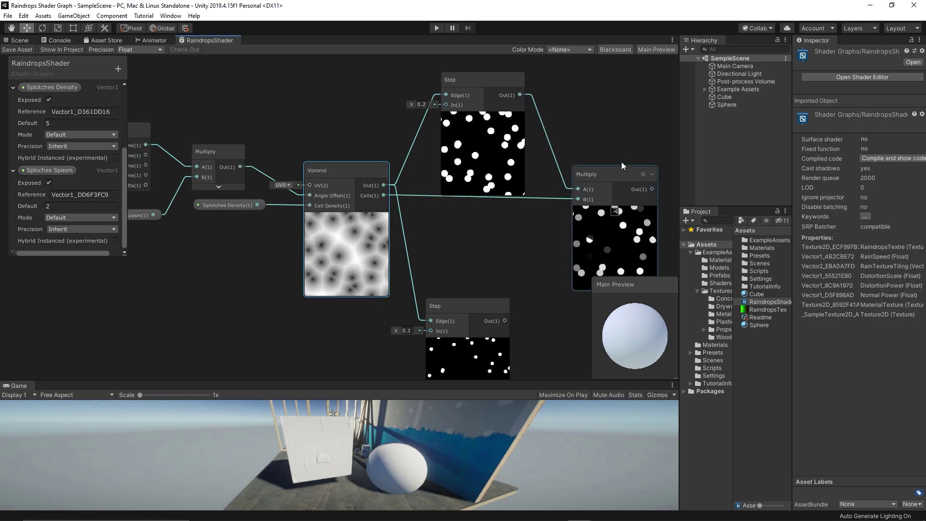
# - Add a Tiling And Offset node, connect the new Multiply's output to its UV input, and align it beside Multiply
pyautogui.moveTo(626, 132); pyautogui.dragTo(553, 127, button='middle')
pyautogui.click(545, 167)
pyautogui.scroll(-2, 544, 167)
pyautogui.press('space')
pyautogui.write('ti')
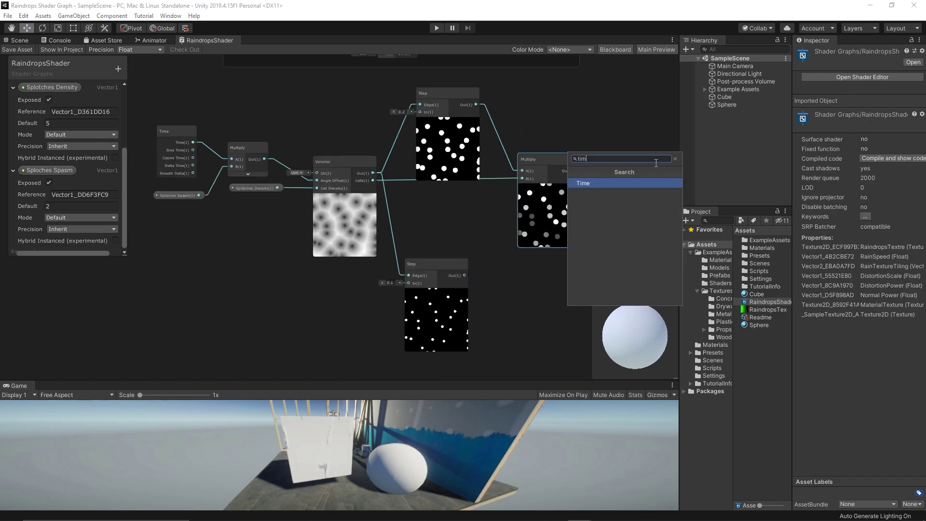
pyautogui.press('Return')
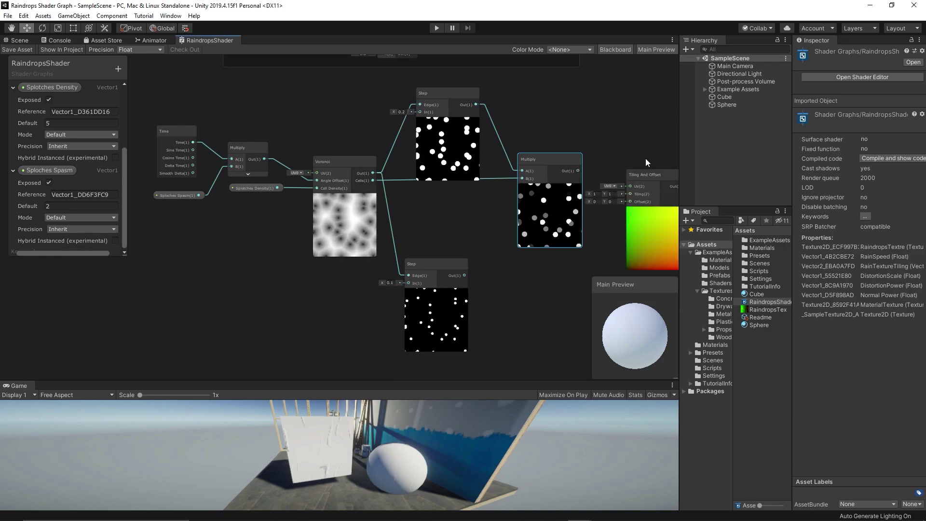
pyautogui.moveTo(635, 155); pyautogui.dragTo(624, 135, button='middle')
pyautogui.moveTo(634, 154); pyautogui.dragTo(634, 147)
pyautogui.moveTo(548, 151); pyautogui.dragTo(605, 137)
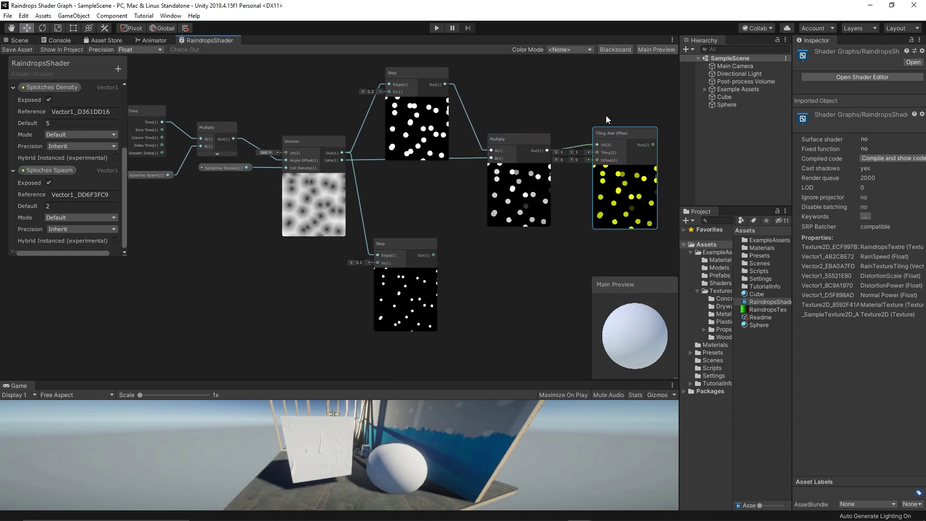
pyautogui.moveTo(610, 125); pyautogui.dragTo(579, 134, button='middle')
pyautogui.moveTo(592, 139); pyautogui.dragTo(604, 146)
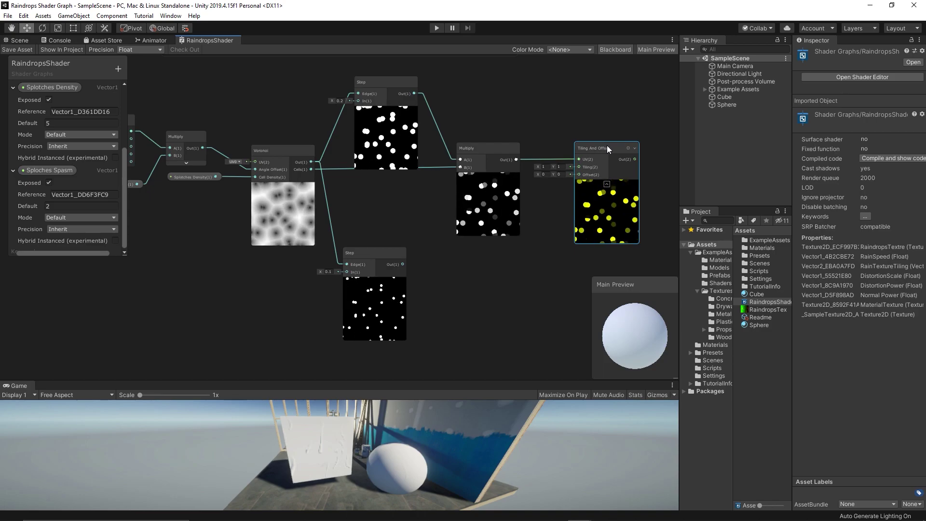
# - Add a Sample Texture 2D node and connect Tiling And Offset's output to its UV input
pyautogui.moveTo(607, 145); pyautogui.dragTo(553, 126, button='middle')
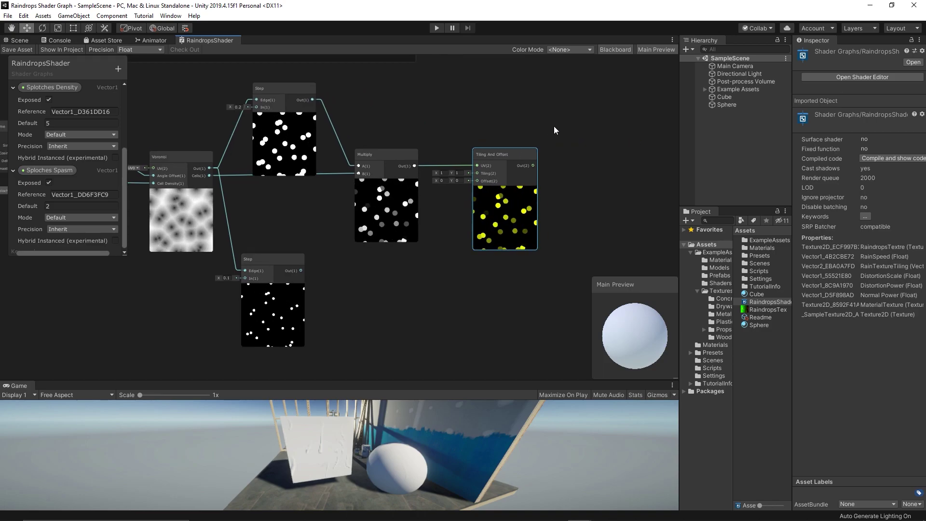
pyautogui.press('space')
pyautogui.write('s')
pyautogui.press('Down')
pyautogui.press('Down')
pyautogui.press('Return')
pyautogui.scroll(3, 555, 144)
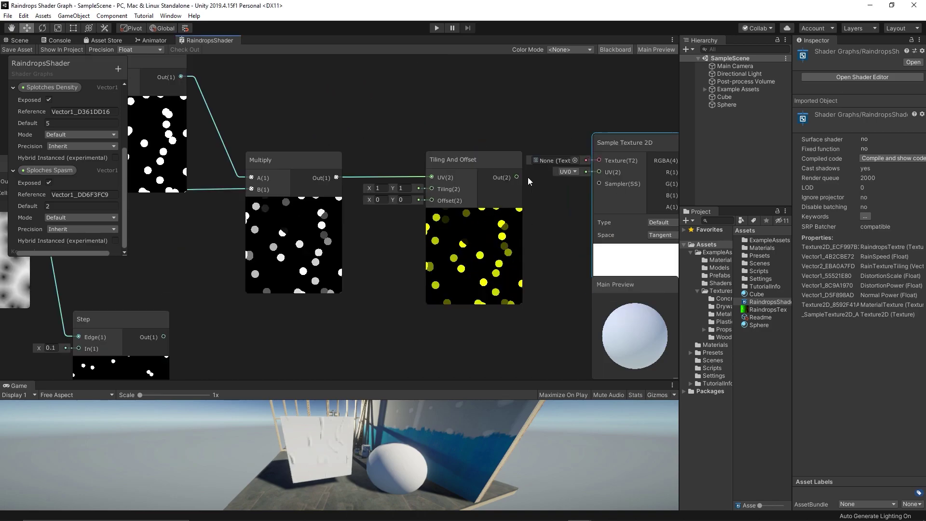
pyautogui.moveTo(589, 160); pyautogui.dragTo(597, 172)
pyautogui.scroll(-2, 603, 135)
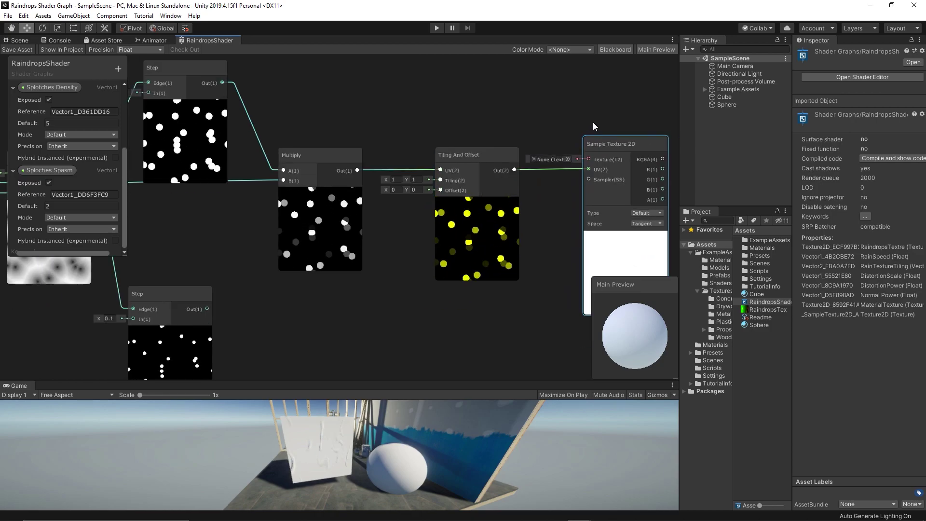
# - Assign the RaindropsTex texture to the new Sample Texture 2D node
pyautogui.click(550, 165)
pyautogui.write('rain')
pyautogui.doubleClick(457, 268)
pyautogui.scroll(-1, 589, 135)
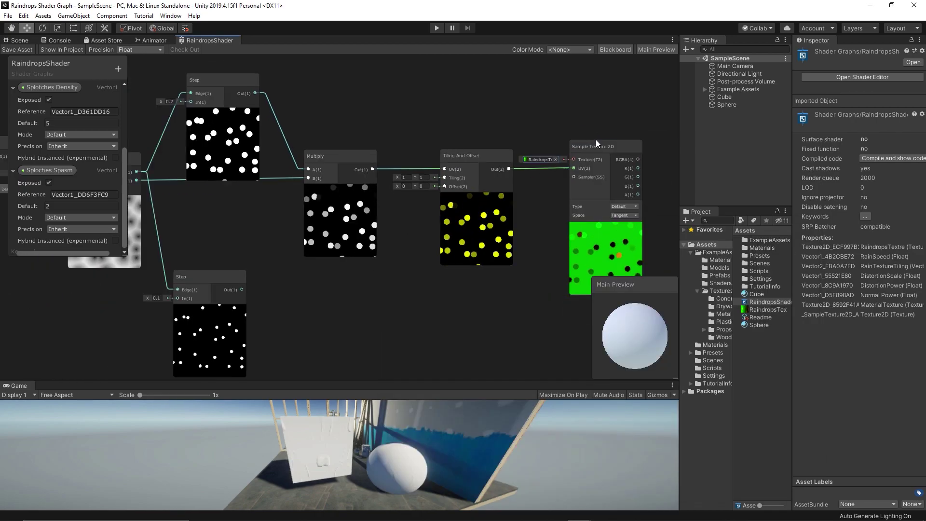
pyautogui.click(583, 138)
# - Add a Multiply node and connect Sample Texture 2D's R output to A and the 0.1 Step's output to B
pyautogui.moveTo(581, 142); pyautogui.dragTo(497, 123, button='middle')
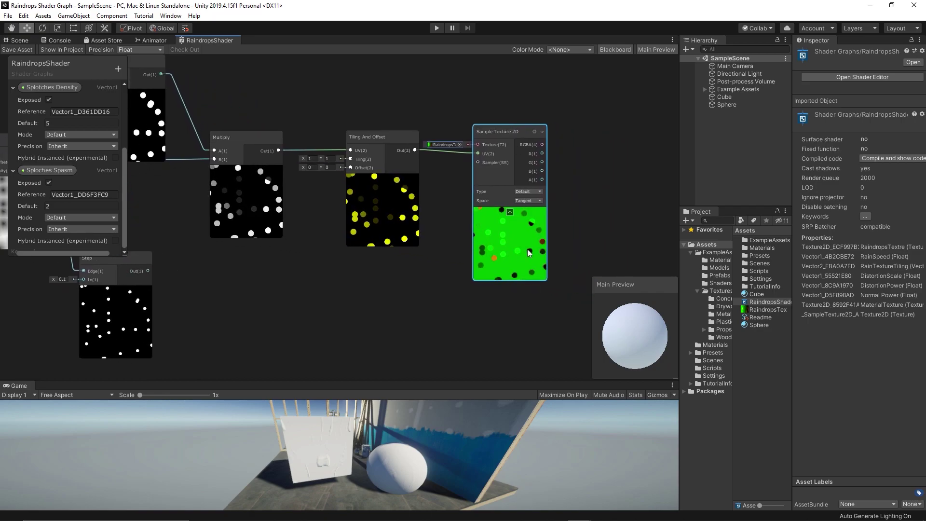
pyautogui.rightClick(580, 268)
pyautogui.click(585, 272)
pyautogui.write('mu')
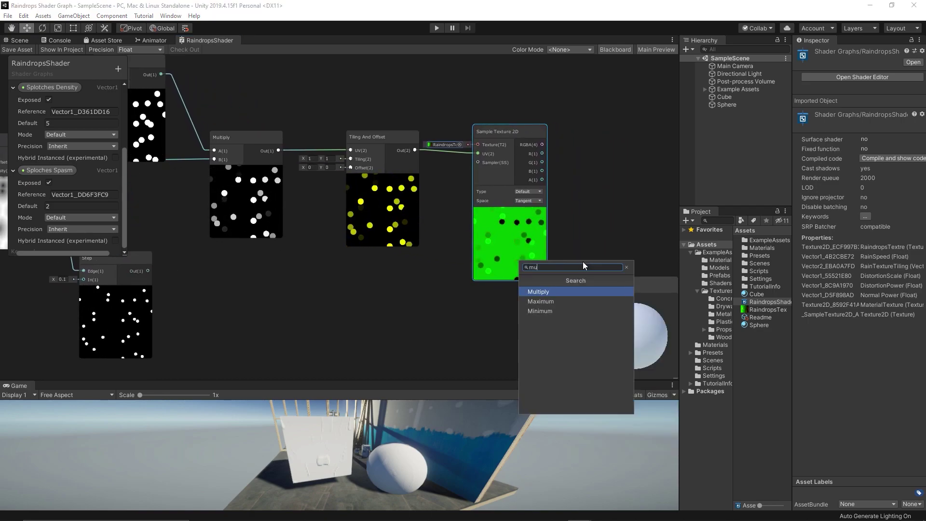
pyautogui.press('Return')
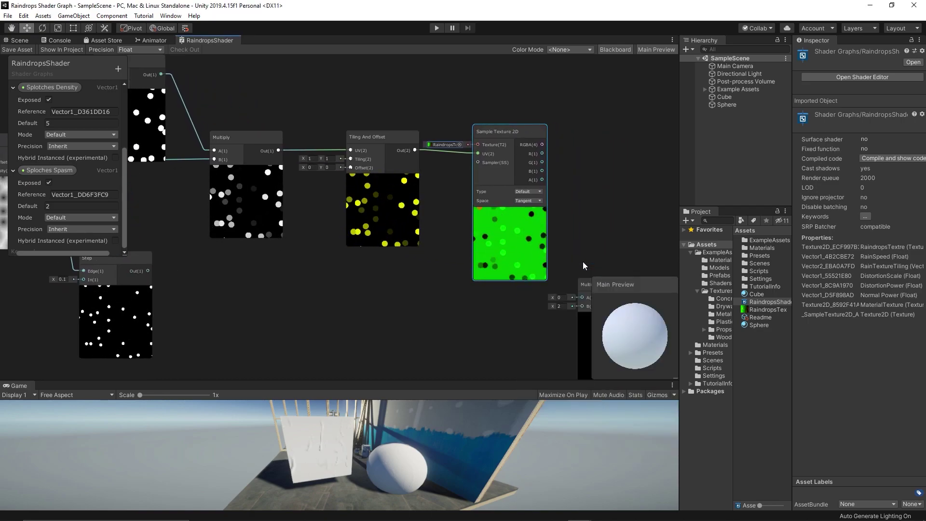
pyautogui.moveTo(597, 253); pyautogui.dragTo(547, 144, button='middle')
pyautogui.scroll(-1, 533, 125)
pyautogui.moveTo(502, 63); pyautogui.dragTo(575, 180)
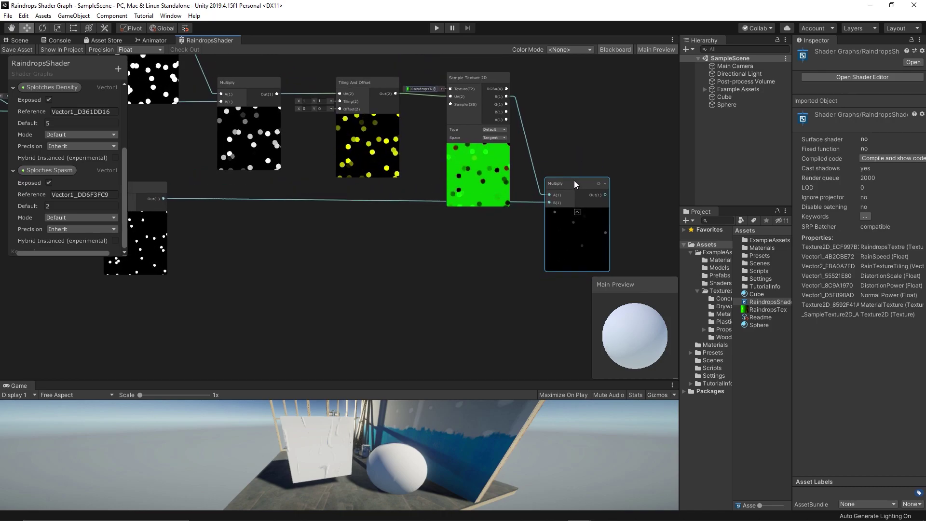
pyautogui.moveTo(575, 173); pyautogui.dragTo(491, 178, button='middle')
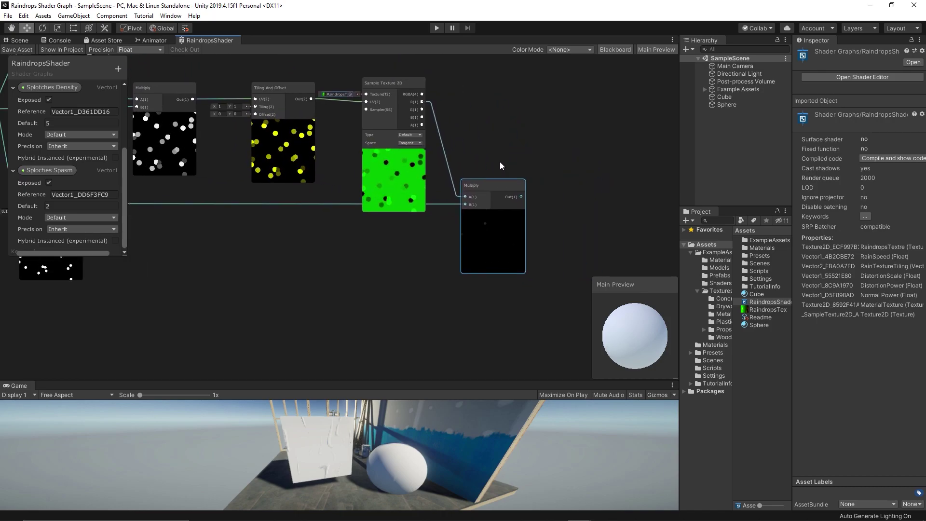
# - Create an exposed Vector1 property named Splotches Power with a default value of 1
pyautogui.click(118, 68)
pyautogui.click(143, 90)
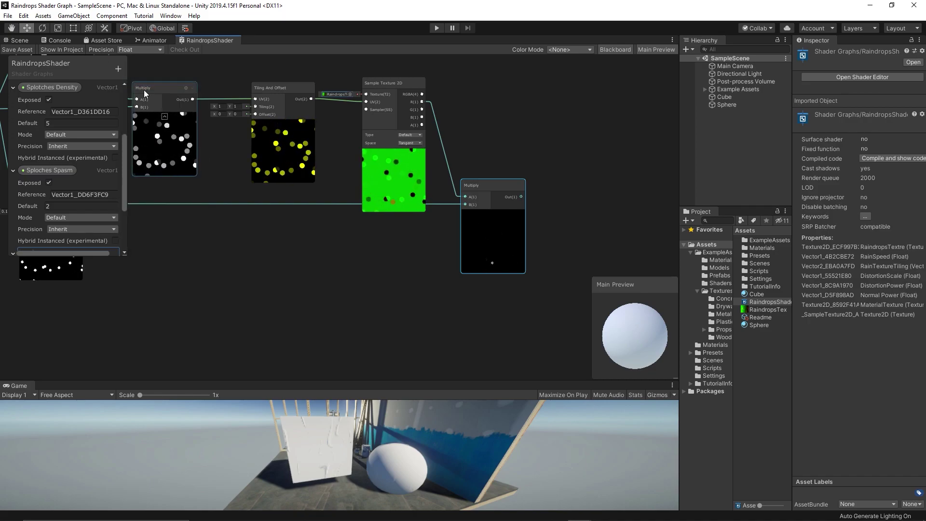
pyautogui.scroll(-3, 99, 157)
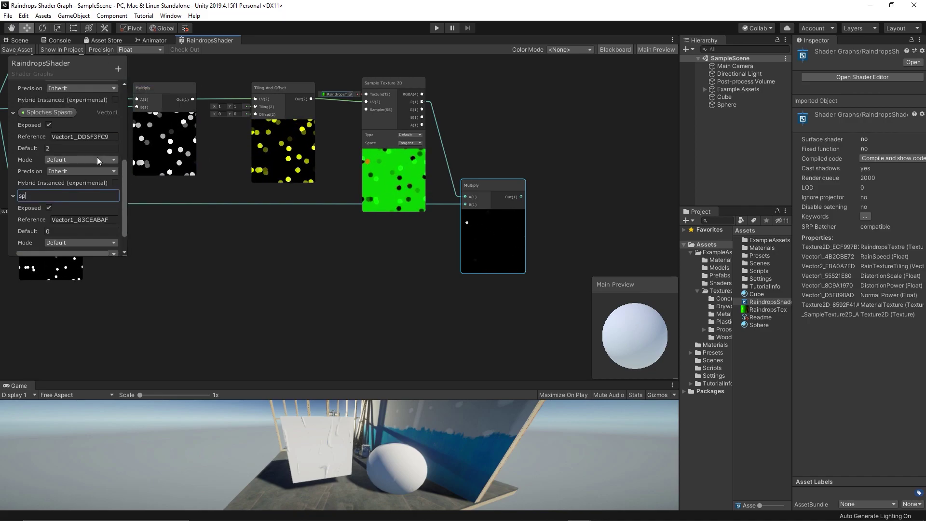
pyautogui.write('Spl')
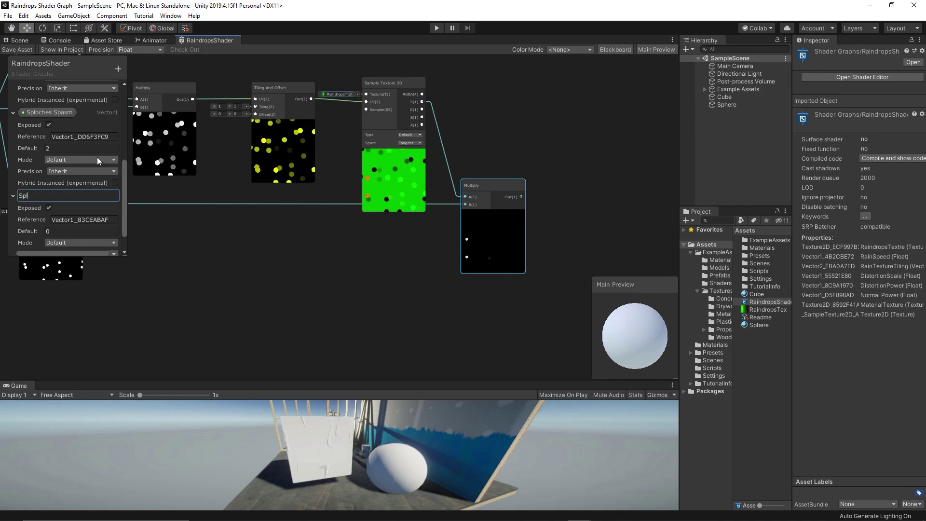
pyautogui.write('otches Power')
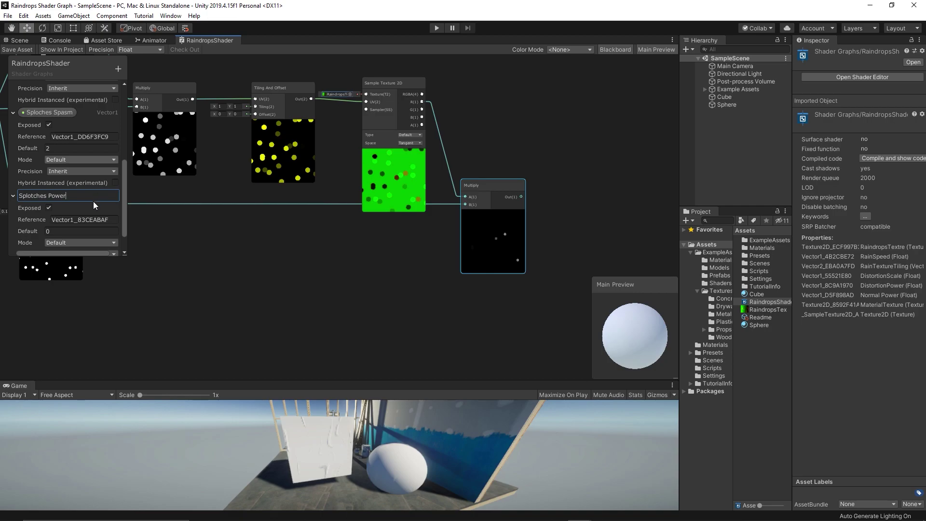
pyautogui.press('Return')
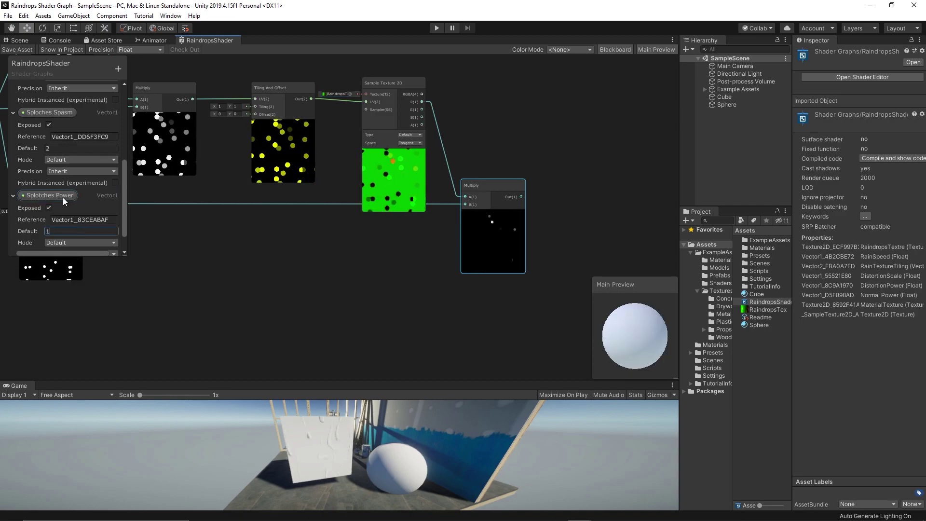
# - Place the Splotches Power property in the graph, add another Multiply node, and connect the property to its B input
pyautogui.moveTo(480, 289); pyautogui.dragTo(480, 290)
pyautogui.rightClick(555, 192)
pyautogui.click(571, 195)
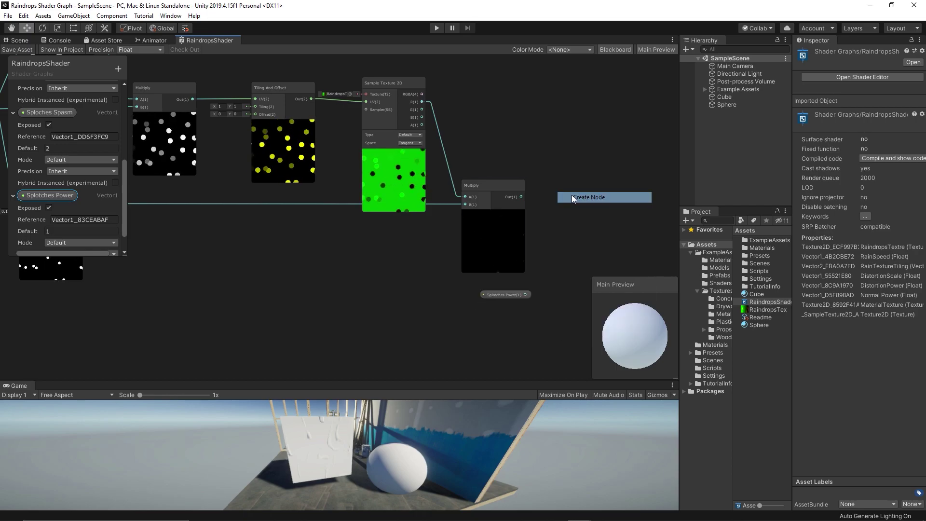
pyautogui.write('mu')
pyautogui.press('Return')
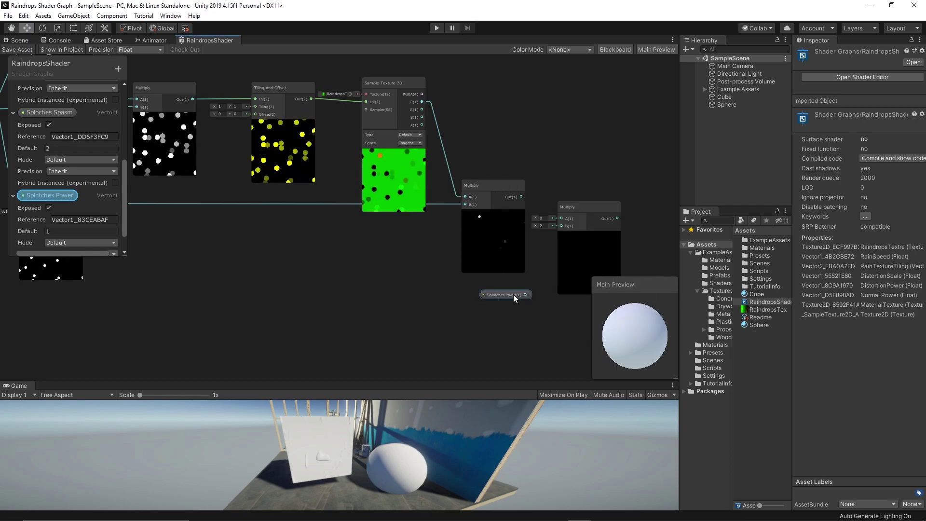
pyautogui.moveTo(518, 276); pyautogui.dragTo(561, 226)
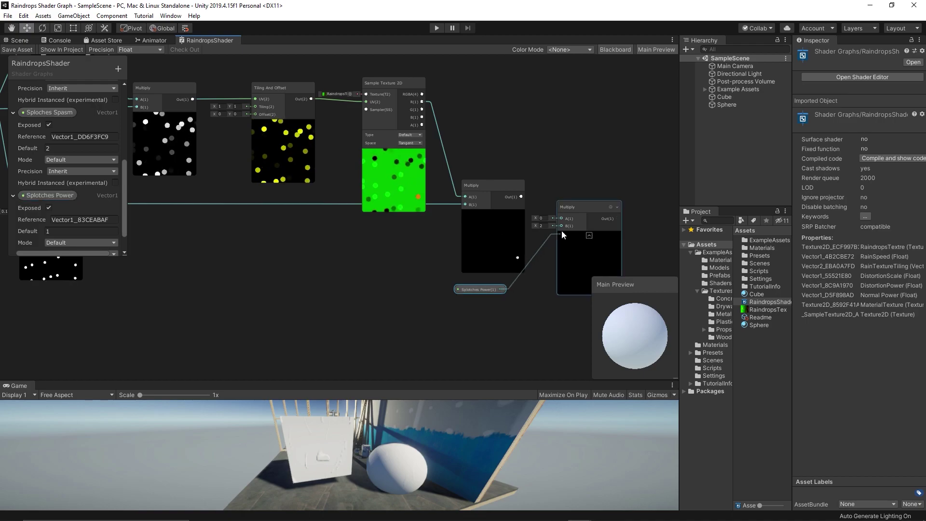
# - Connect the preceding Multiply's output to A of the Splotches Power Multiply and tidy the positions of both nodes
pyautogui.scroll(2, 560, 236)
pyautogui.moveTo(553, 269); pyautogui.dragTo(492, 281, button='middle')
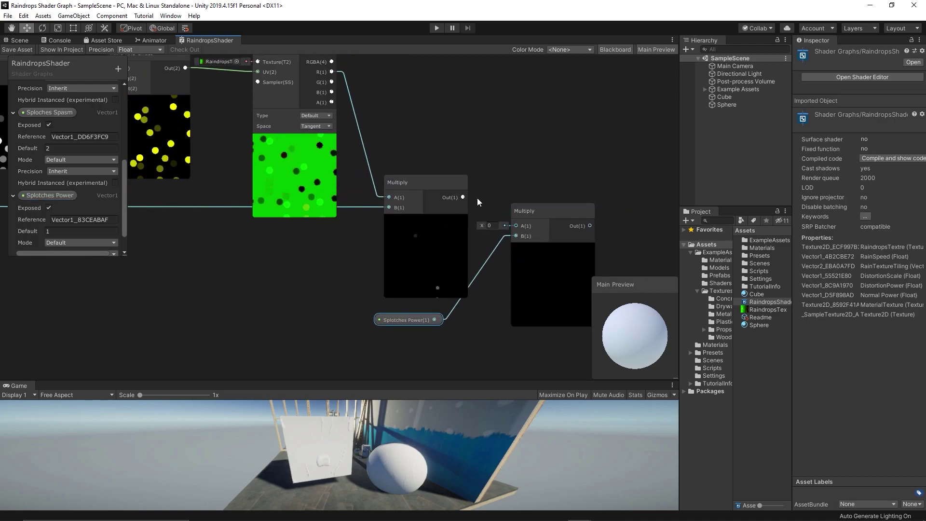
pyautogui.moveTo(535, 207); pyautogui.dragTo(540, 193)
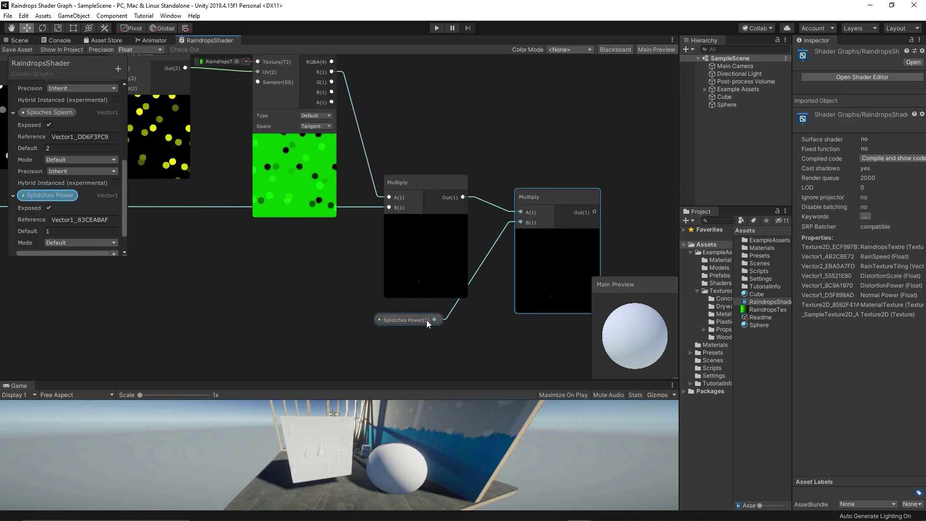
pyautogui.moveTo(425, 320); pyautogui.dragTo(447, 317)
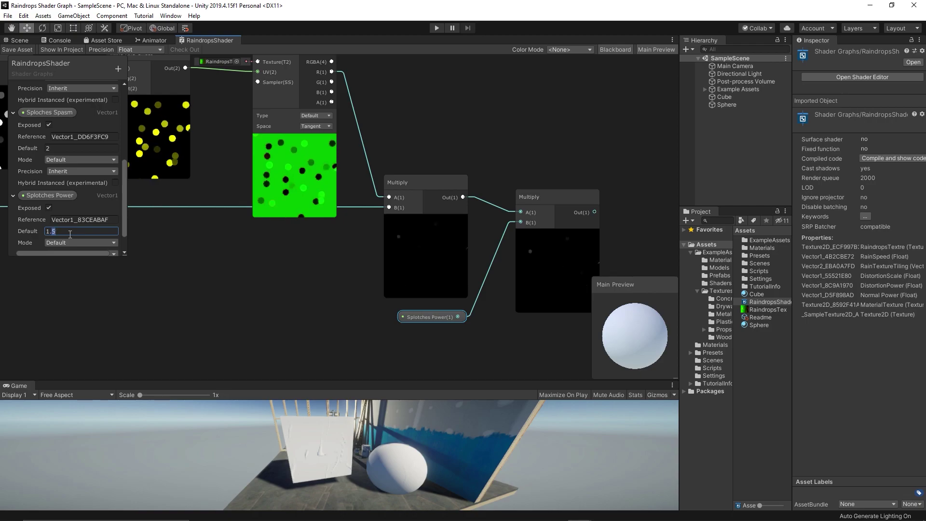
# - Set the Splotches Power default to 1 and align its Multiply node with the preceding one
pyautogui.press('BackSpace')
pyautogui.moveTo(239, 268); pyautogui.dragTo(378, 250, button='middle')
pyautogui.scroll(-2, 300, 254)
pyautogui.moveTo(546, 220); pyautogui.dragTo(545, 212)
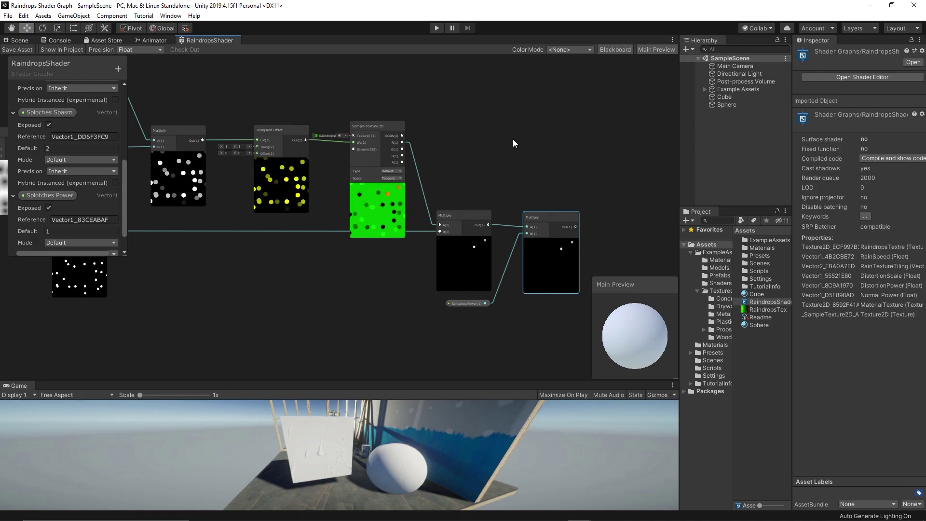
# - Move the Normal Vector node farther from Absolute in the Mask group to make room between them
pyautogui.moveTo(515, 140); pyautogui.dragTo(663, 212, button='middle')
pyautogui.scroll(3, 456, 183)
pyautogui.moveTo(452, 182); pyautogui.dragTo(497, 227, button='middle')
pyautogui.click(455, 187)
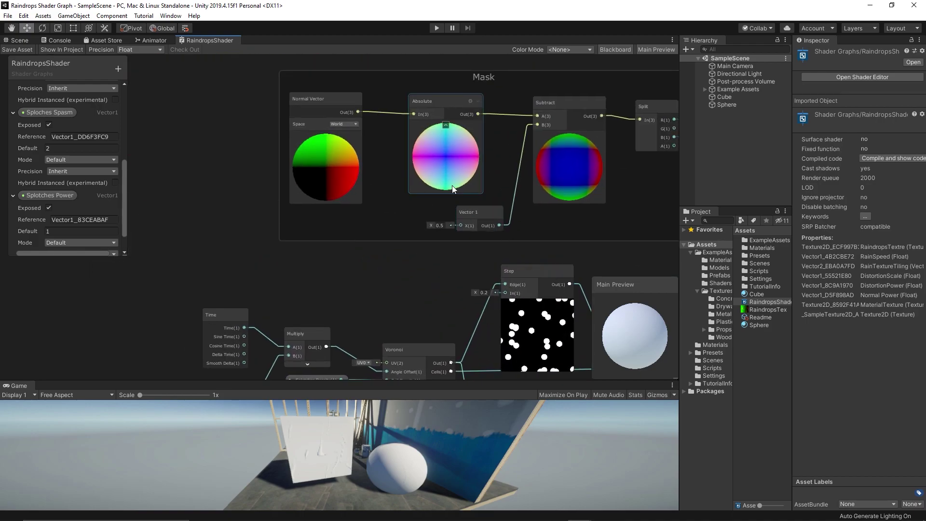
pyautogui.moveTo(345, 169); pyautogui.dragTo(275, 189)
pyautogui.rightClick(323, 150)
pyautogui.click(343, 157)
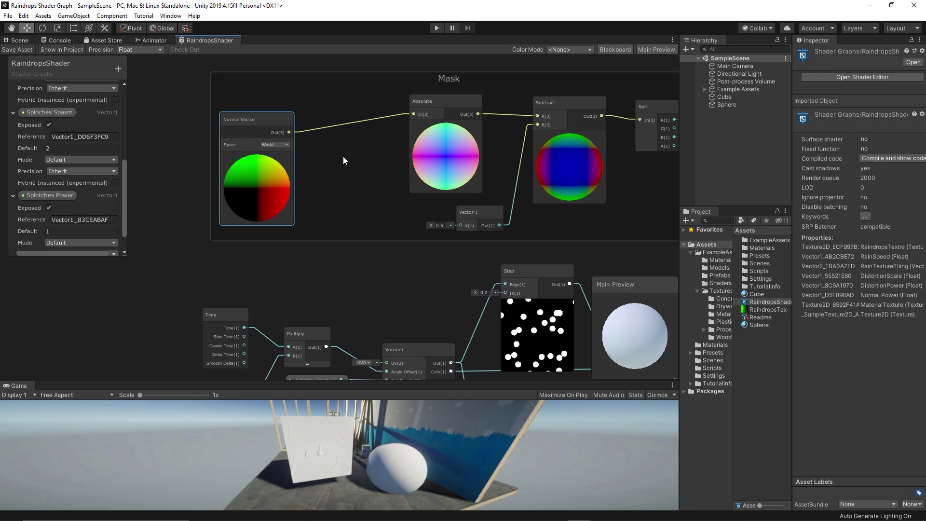
pyautogui.press('Delete')
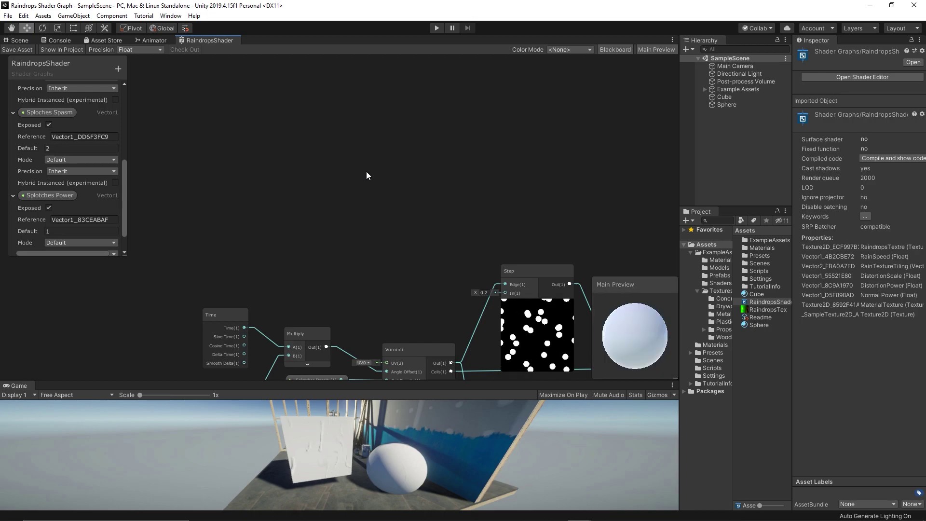
pyautogui.hotkey('ctrl', 'z')
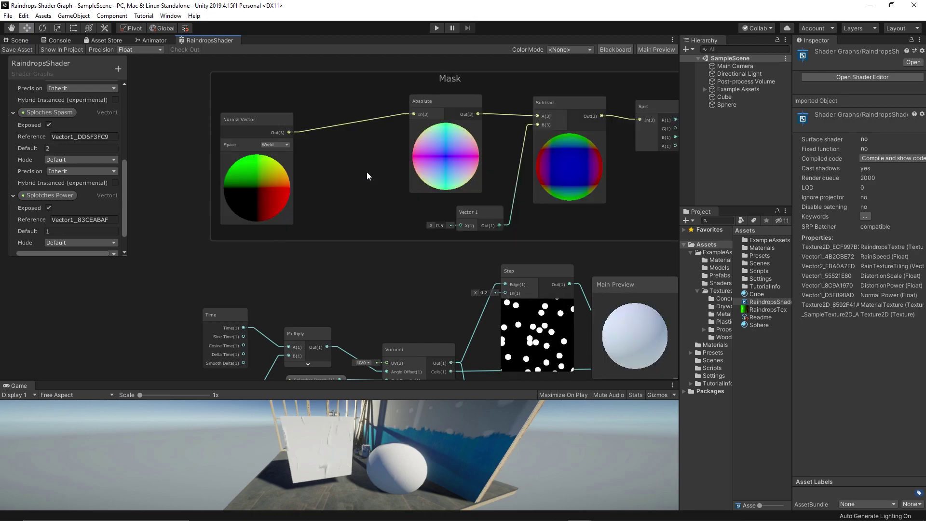
# - Add a Split node between Normal Vector and Absolute in the Mask group and connect Normal Vector's output to it
pyautogui.press('space')
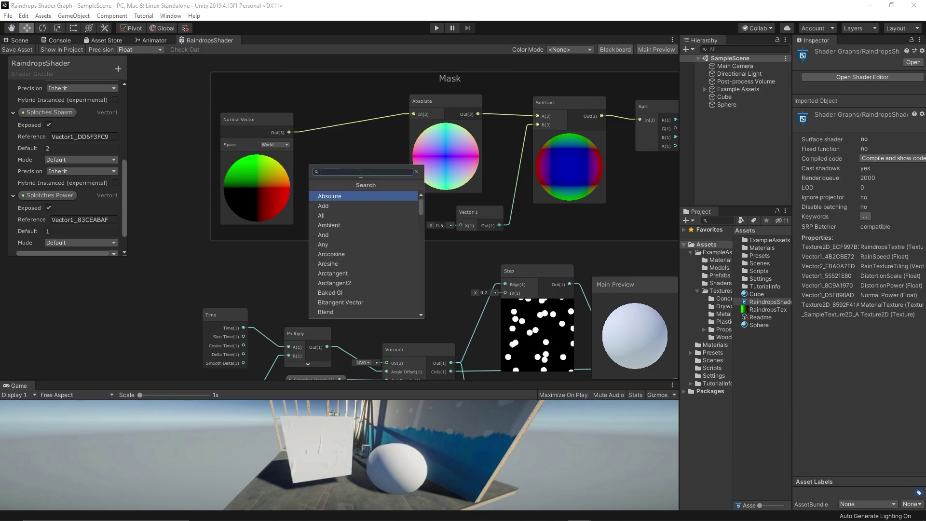
pyautogui.write('spil')
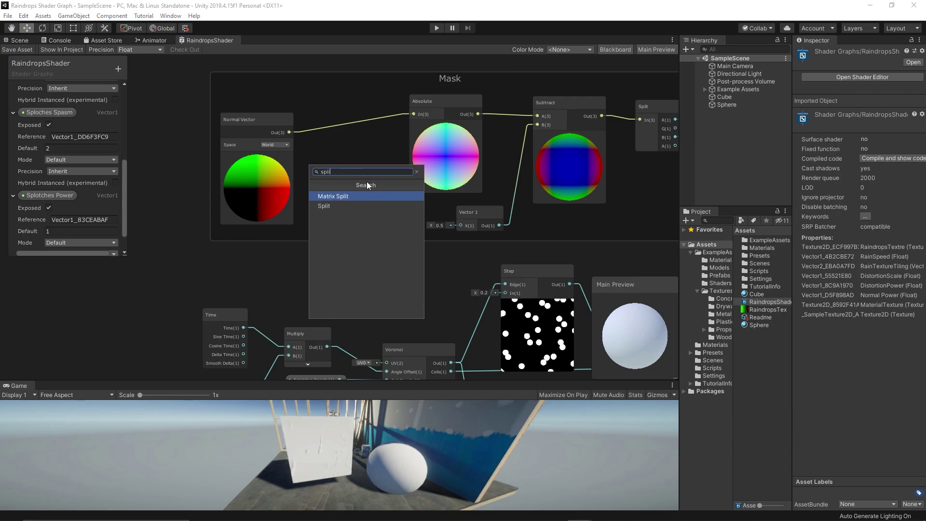
pyautogui.press('Down')
pyautogui.press('Return')
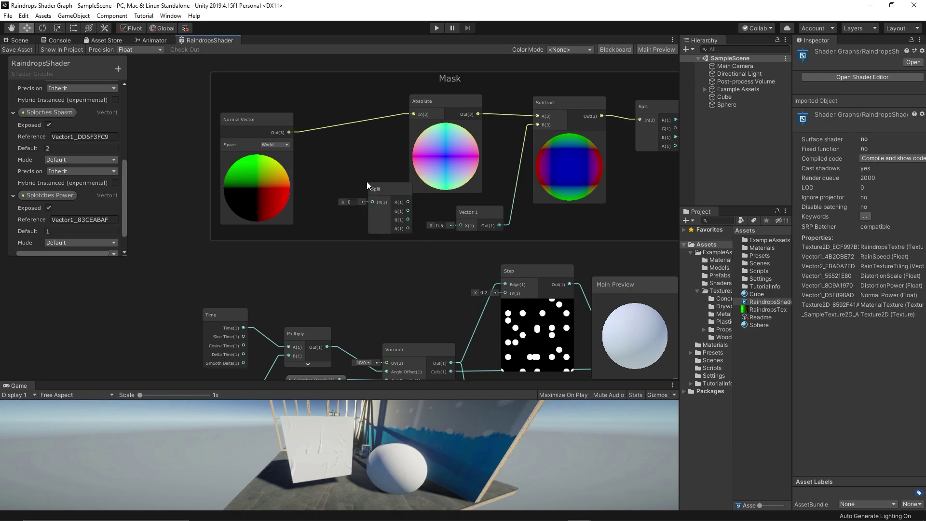
pyautogui.moveTo(365, 182); pyautogui.dragTo(327, 160)
pyautogui.scroll(-2, 358, 138)
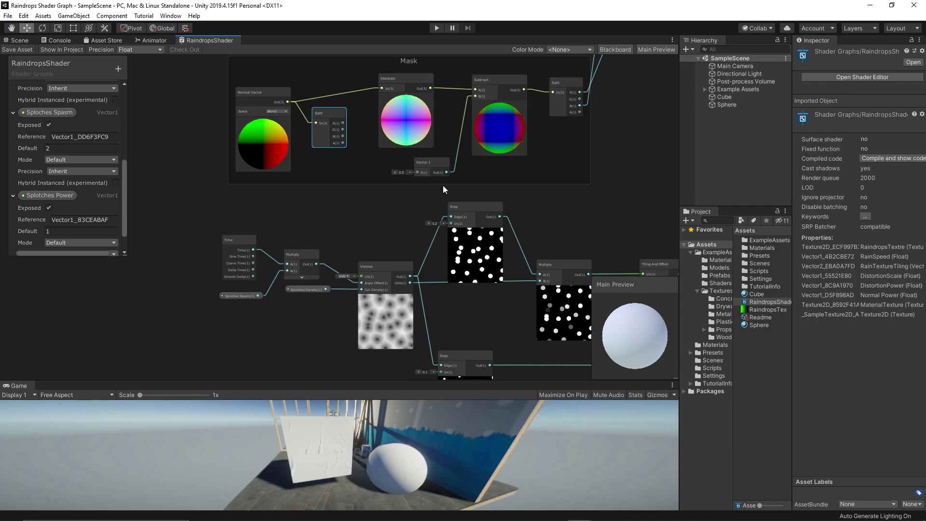
# - Move the Mask group away from the splotches nodes so the two no longer crowd each other
pyautogui.moveTo(479, 144); pyautogui.dragTo(474, 182, button='middle')
pyautogui.moveTo(380, 102); pyautogui.dragTo(383, 120, button='middle')
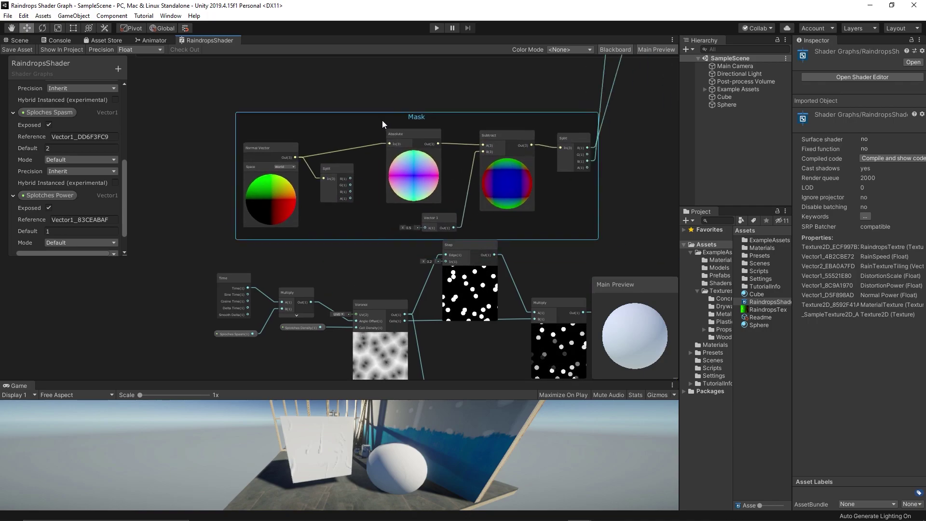
pyautogui.moveTo(383, 120); pyautogui.dragTo(329, 91)
# - Add an Add node to the Mask group below the existing Split and connect the new Split's G output to A
pyautogui.rightClick(507, 173)
pyautogui.click(503, 165)
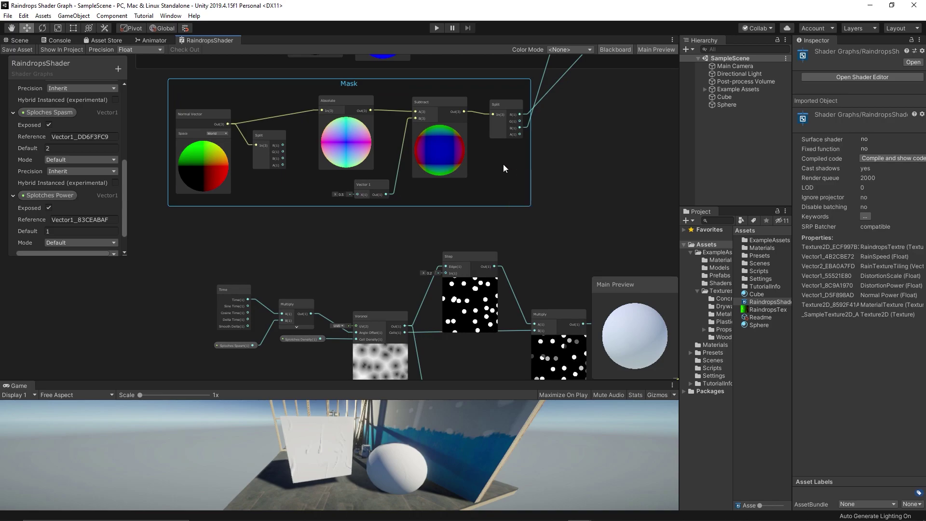
pyautogui.press('space')
pyautogui.write('add')
pyautogui.click(495, 188)
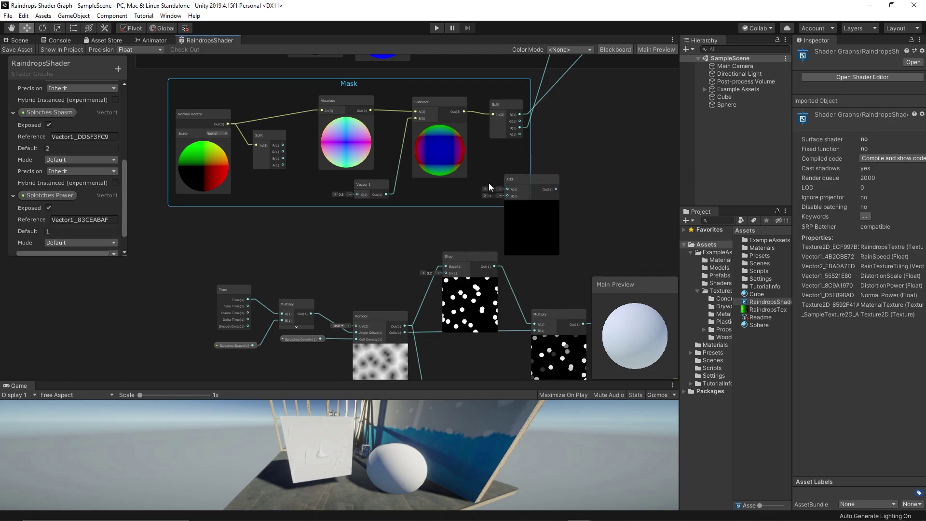
pyautogui.moveTo(531, 175); pyautogui.dragTo(499, 166)
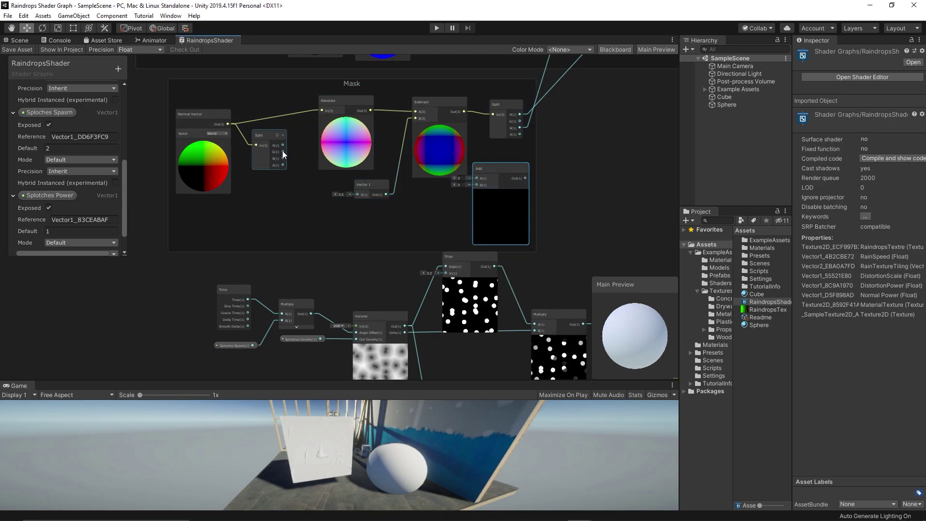
pyautogui.moveTo(283, 152); pyautogui.dragTo(476, 178)
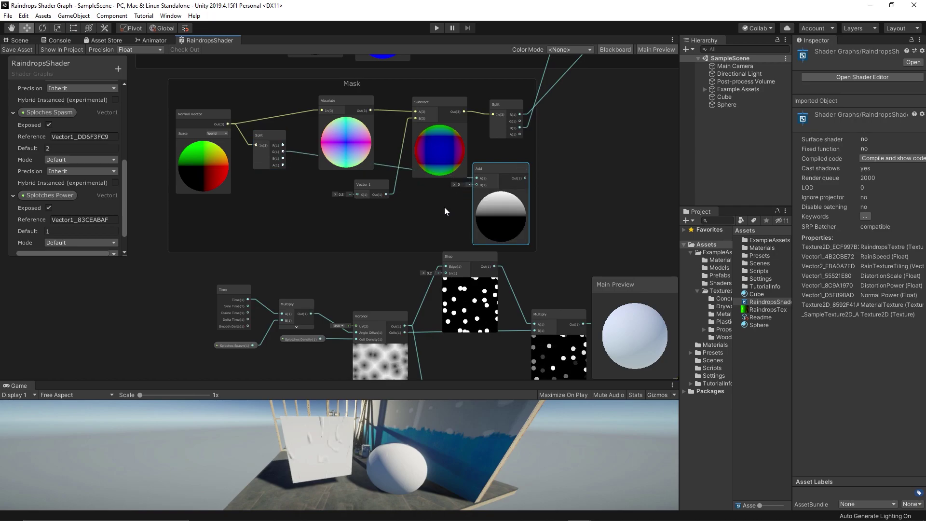
# - Connect the 0.5 Vector 1 node's output to Add's B input and reposition the new Split and Vector 1 nodes
pyautogui.scroll(3, 445, 207)
pyautogui.moveTo(357, 187); pyautogui.dragTo(516, 173)
pyautogui.moveTo(188, 135); pyautogui.dragTo(202, 183)
pyautogui.moveTo(343, 176)
pyautogui.mouseDown()
pyautogui.moveTo(343, 198)
pyautogui.moveTo(337, 191)
pyautogui.mouseUp()
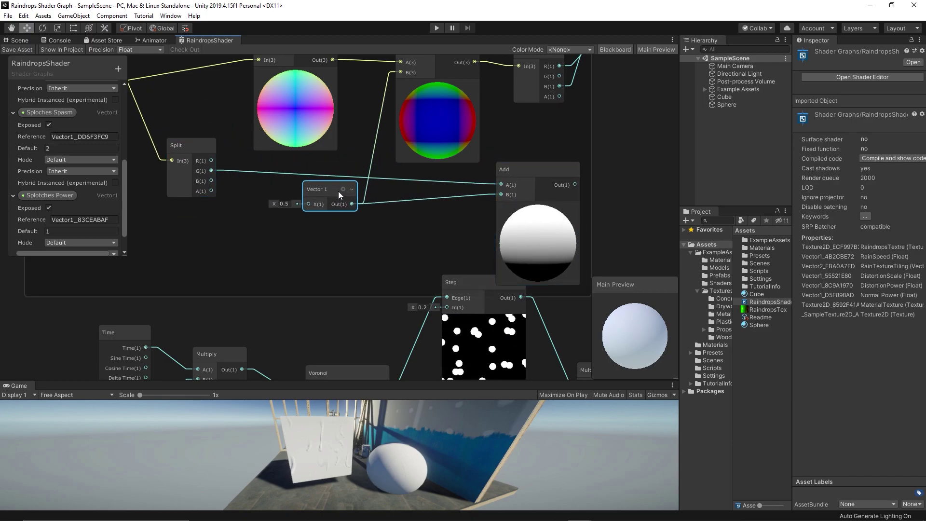
# - Add a Multiply node beyond the Splotches Power Multiply at the end of the splotches chain
pyautogui.moveTo(580, 160); pyautogui.dragTo(332, 94, button='middle')
pyautogui.click(447, 142)
pyautogui.scroll(-3, 419, 130)
pyautogui.moveTo(485, 138); pyautogui.dragTo(368, 124, button='middle')
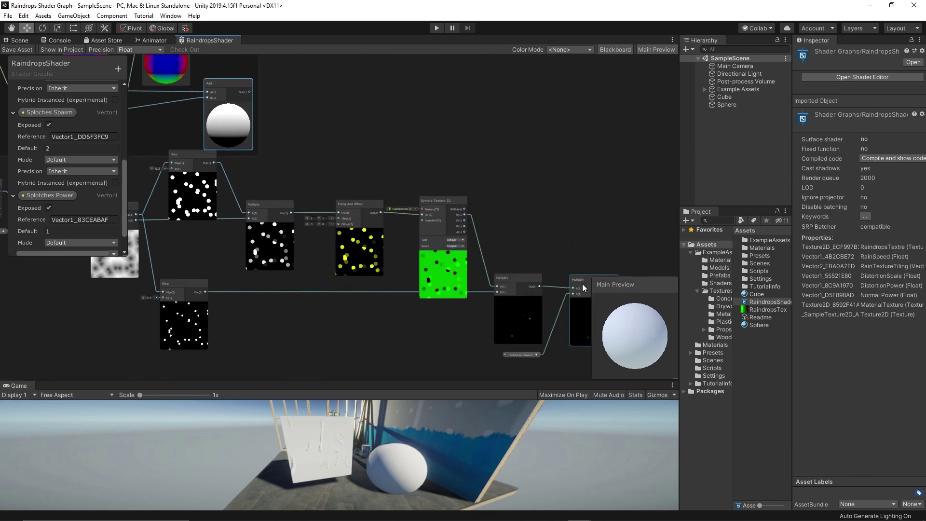
pyautogui.moveTo(585, 223); pyautogui.dragTo(488, 208, button='middle')
pyautogui.rightClick(497, 189)
pyautogui.click(549, 195)
pyautogui.write('multiply')
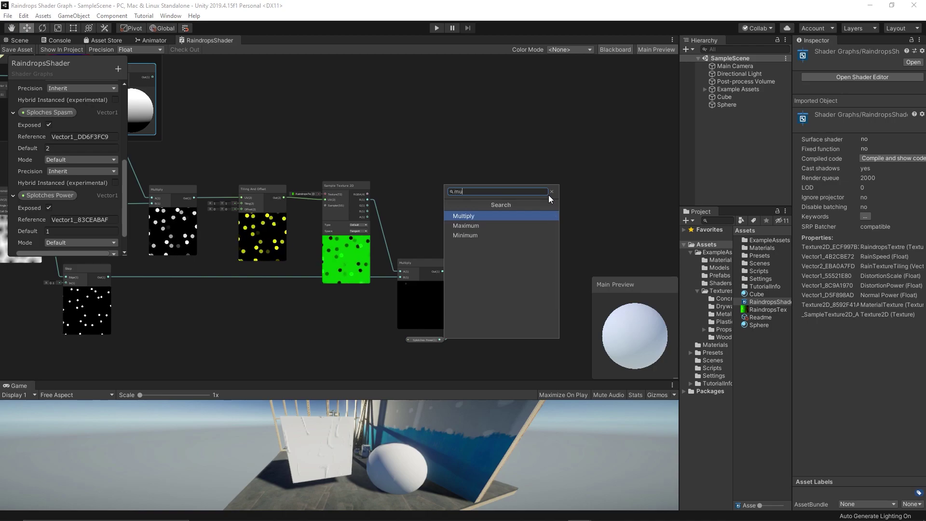
pyautogui.click(508, 212)
pyautogui.moveTo(507, 216); pyautogui.dragTo(567, 189)
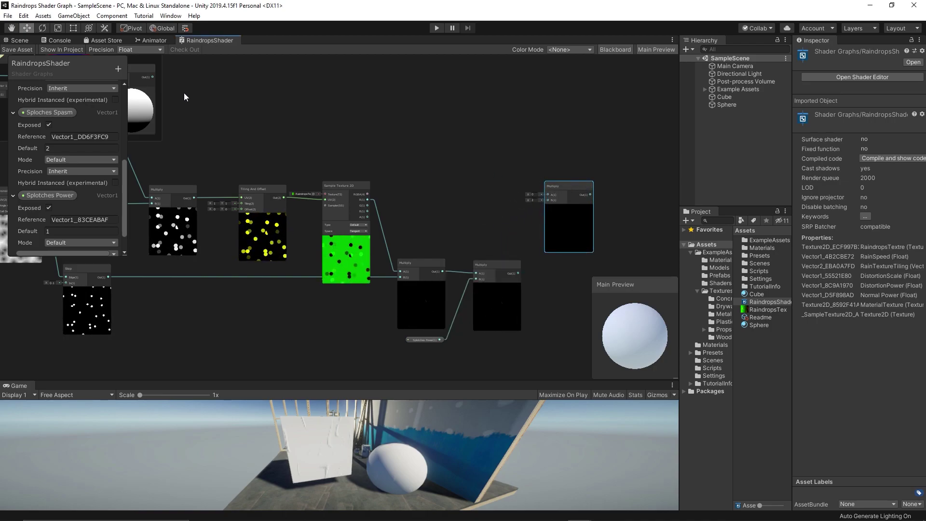
# - Connect the Mask group's Add output to A of the new Multiply and the Splotches Power Multiply's output to B
pyautogui.moveTo(153, 78); pyautogui.dragTo(548, 197)
pyautogui.moveTo(519, 276); pyautogui.dragTo(549, 203)
pyautogui.scroll(2, 572, 253)
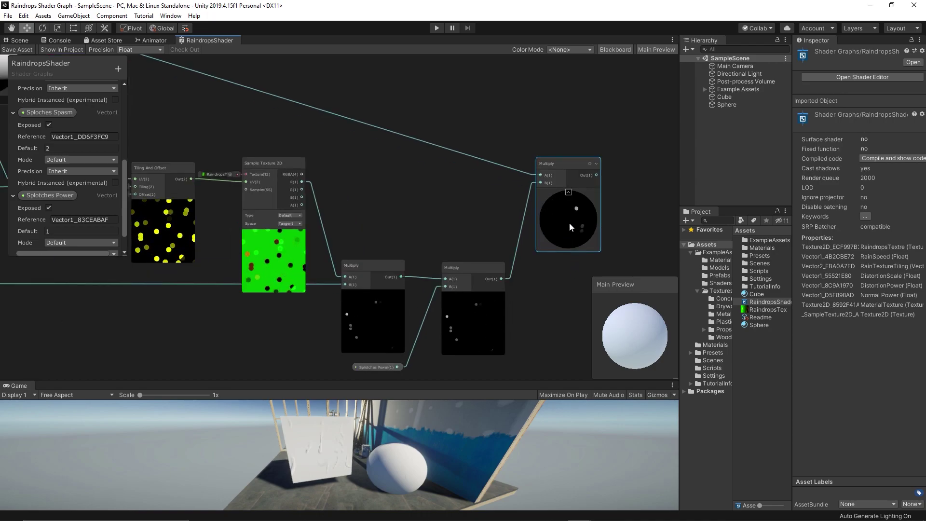
# - Group all the splotches nodes, from the Voronoi chain to the final Multiply, under the title "Splochtes"
pyautogui.scroll(-4, 483, 242)
pyautogui.moveTo(314, 181); pyautogui.dragTo(463, 157, button='middle')
pyautogui.moveTo(211, 154); pyautogui.dragTo(642, 272)
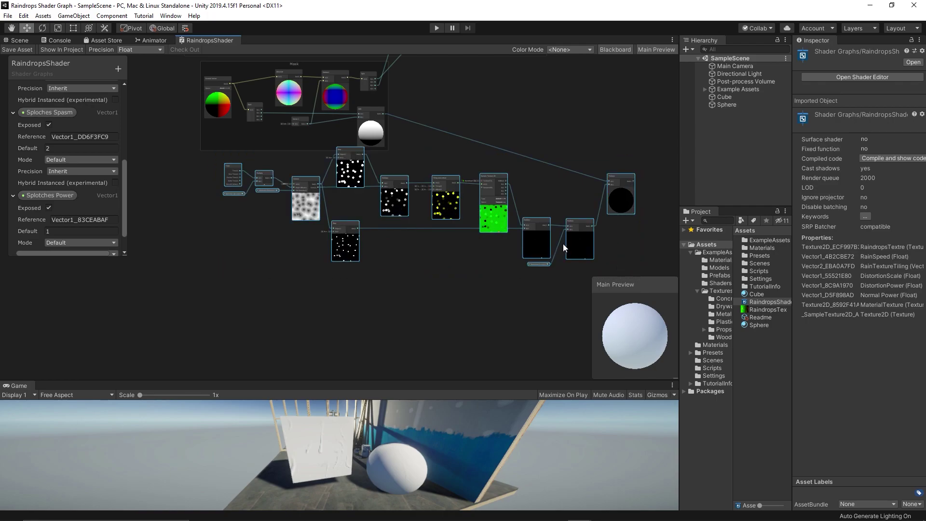
pyautogui.scroll(5, 530, 222)
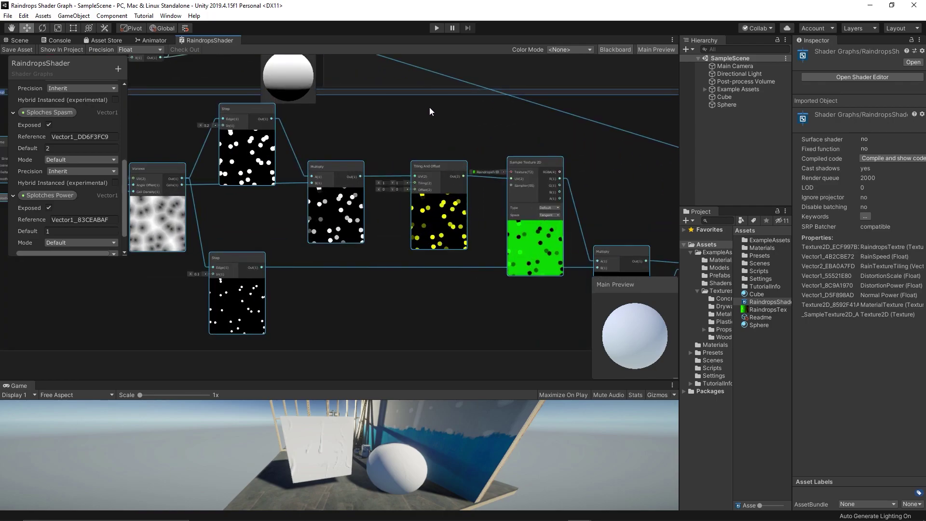
pyautogui.write('Splochtes')
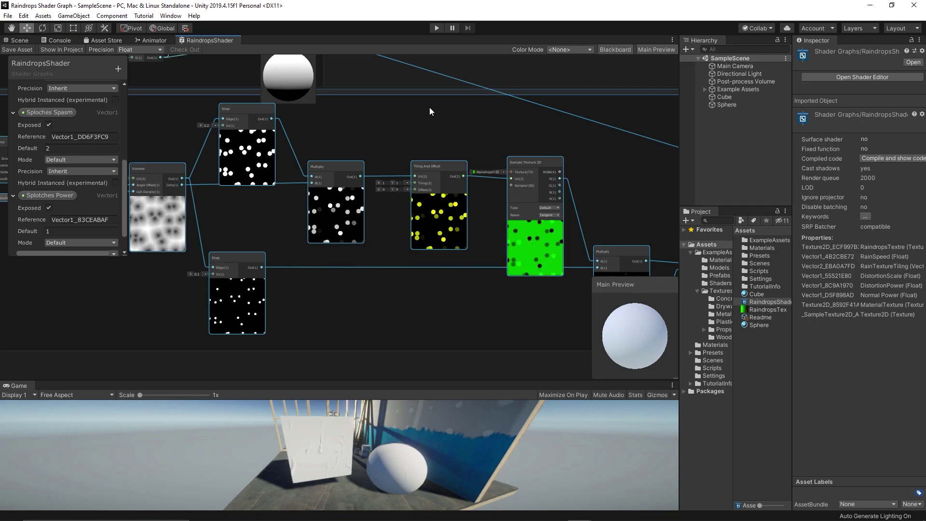
pyautogui.press('Return')
# - Create an Add node outside the Splochtes group, combining the Saturate output in A with the final Splochtes Multiply output in B
pyautogui.write('add')
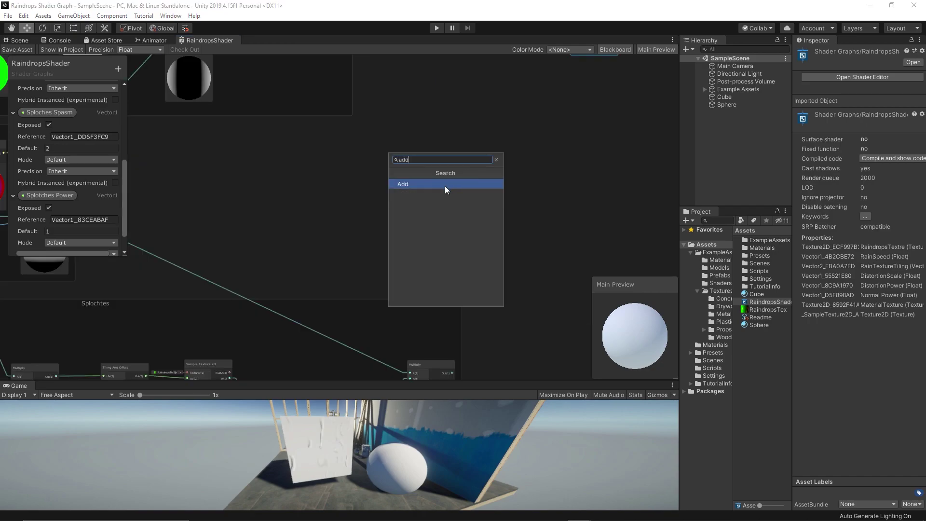
pyautogui.click(445, 186)
pyautogui.moveTo(470, 173); pyautogui.dragTo(530, 180)
pyautogui.scroll(2, 526, 181)
pyautogui.moveTo(487, 289); pyautogui.dragTo(487, 166, button='middle')
pyautogui.moveTo(435, 313); pyautogui.dragTo(509, 97)
pyautogui.moveTo(441, 121); pyautogui.dragTo(414, 275, button='middle')
pyautogui.moveTo(394, 158); pyautogui.dragTo(441, 277, button='middle')
pyautogui.scroll(-3, 434, 242)
pyautogui.scroll(2, 413, 216)
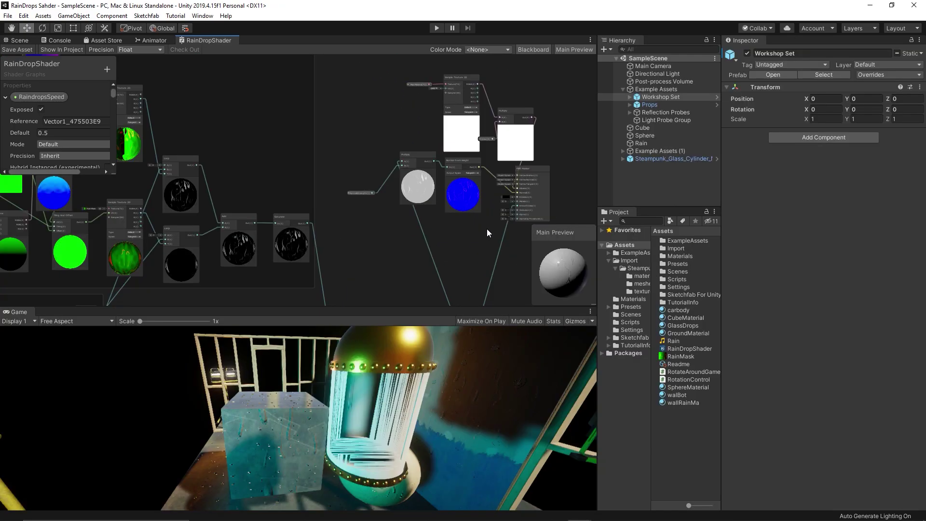
# - Place a second Add node after the first and connect the first Add's output to its A input
pyautogui.moveTo(487, 228)
pyautogui.mouseDown(button='middle')
pyautogui.moveTo(412, 200)
pyautogui.moveTo(418, 219)
pyautogui.moveTo(429, 149)
pyautogui.moveTo(439, 173)
pyautogui.mouseUp(button='middle')
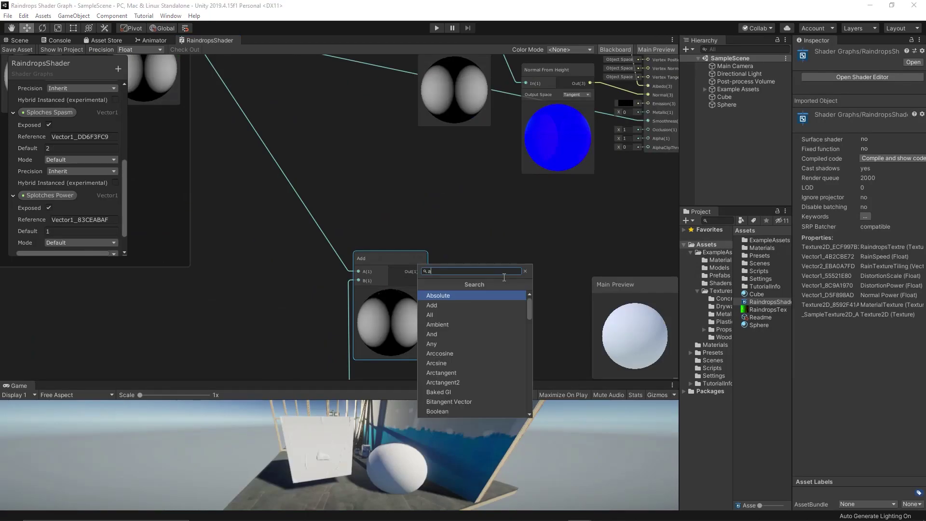
pyautogui.write('dd')
pyautogui.press('Return')
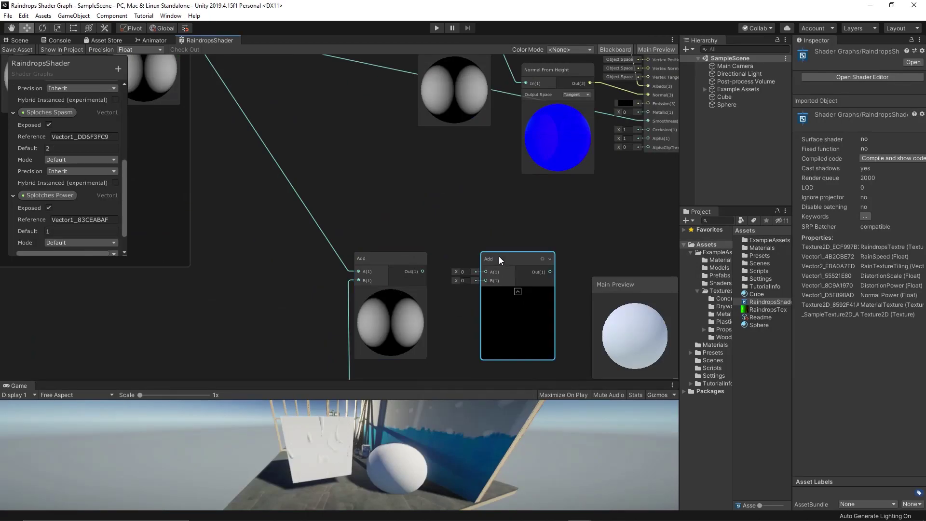
# - Create a Vector 1 property named "Smoothness Control" in Slider mode with a default of 1
pyautogui.click(118, 69)
pyautogui.click(140, 77)
pyautogui.write('Smoothness Comtr')
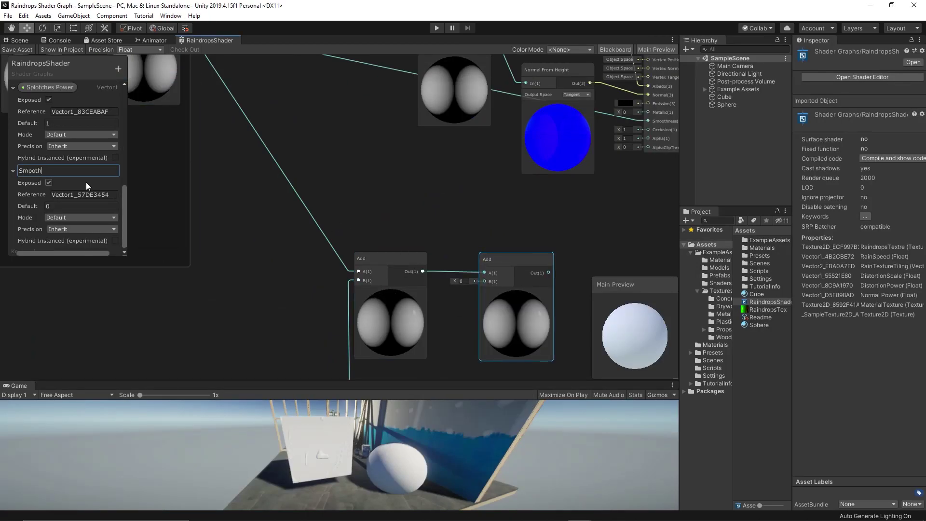
pyautogui.click(70, 218)
pyautogui.click(80, 234)
pyautogui.click(62, 208)
pyautogui.write('1')
pyautogui.click(405, 221)
# - Add the Smoothness Control property to the graph below the Add nodes and connect it to B of the second Add
pyautogui.moveTo(56, 170); pyautogui.dragTo(427, 369)
pyautogui.moveTo(451, 274); pyautogui.dragTo(476, 212, button='middle')
pyautogui.moveTo(473, 311); pyautogui.dragTo(424, 315)
pyautogui.moveTo(463, 315); pyautogui.dragTo(508, 219)
# - Connect the second Add's output to the PBR Master's Smoothness input
pyautogui.moveTo(605, 167); pyautogui.dragTo(542, 246, button='middle')
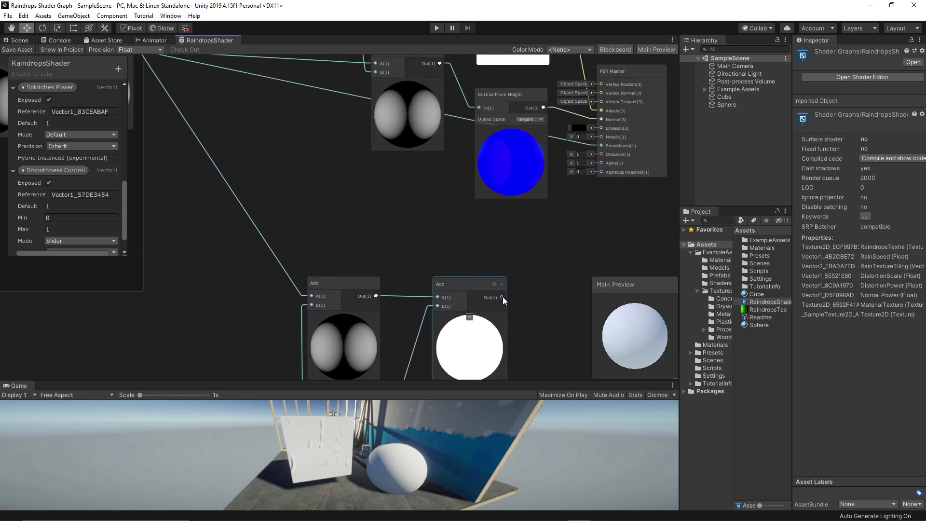
pyautogui.scroll(-2, 503, 297)
pyautogui.moveTo(506, 290); pyautogui.dragTo(581, 175)
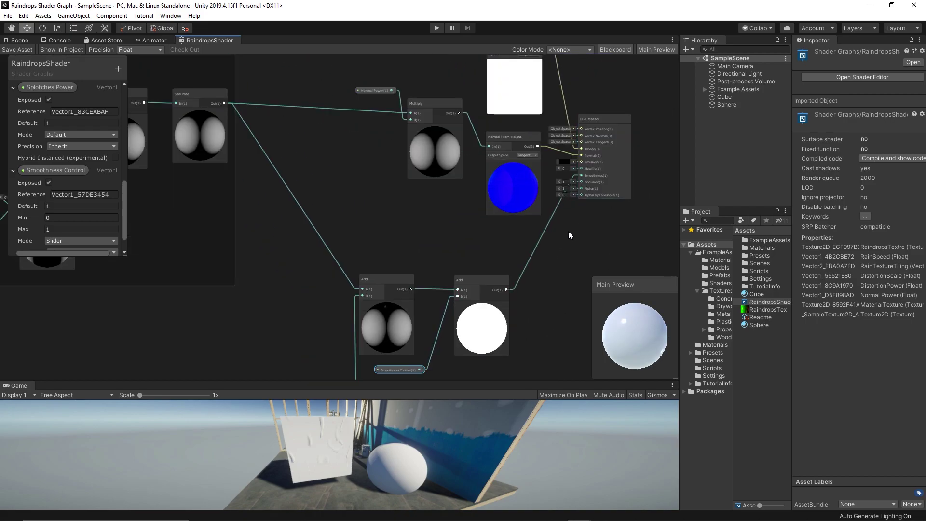
pyautogui.scroll(1, 568, 231)
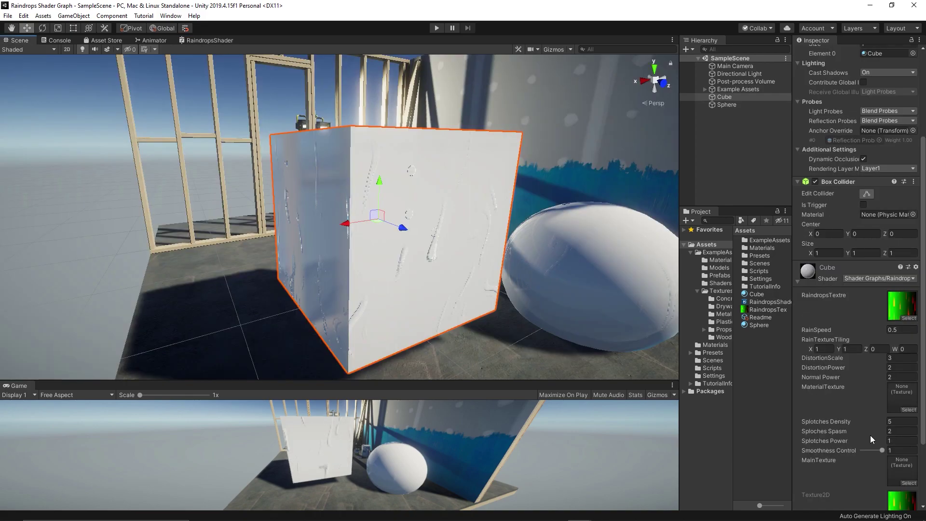
# - Assign the Ground_Albedo texture to the Cube material's MainTexture
pyautogui.scroll(-3, 870, 435)
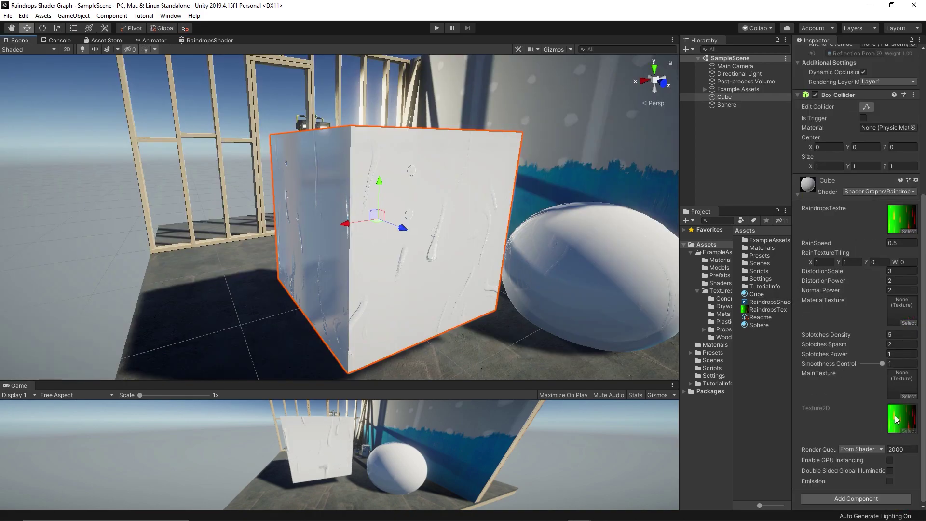
pyautogui.click(909, 396)
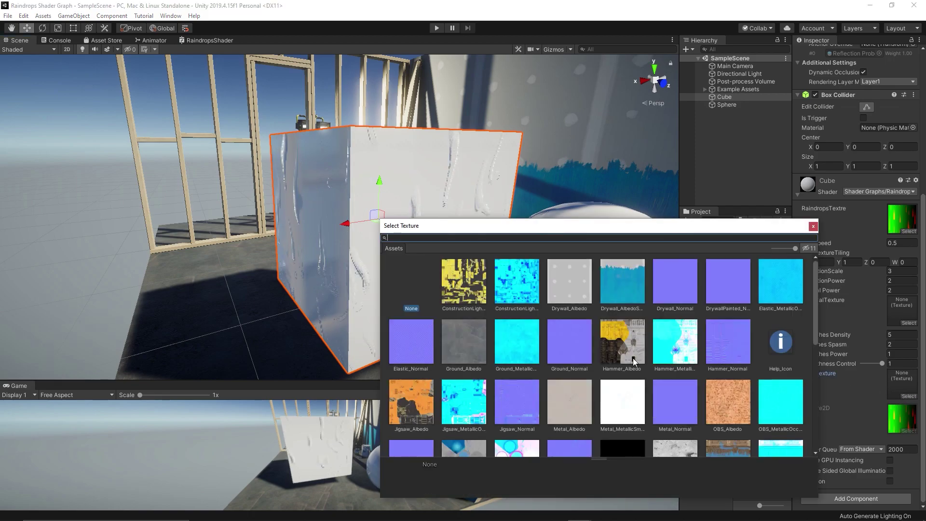
pyautogui.click(461, 332)
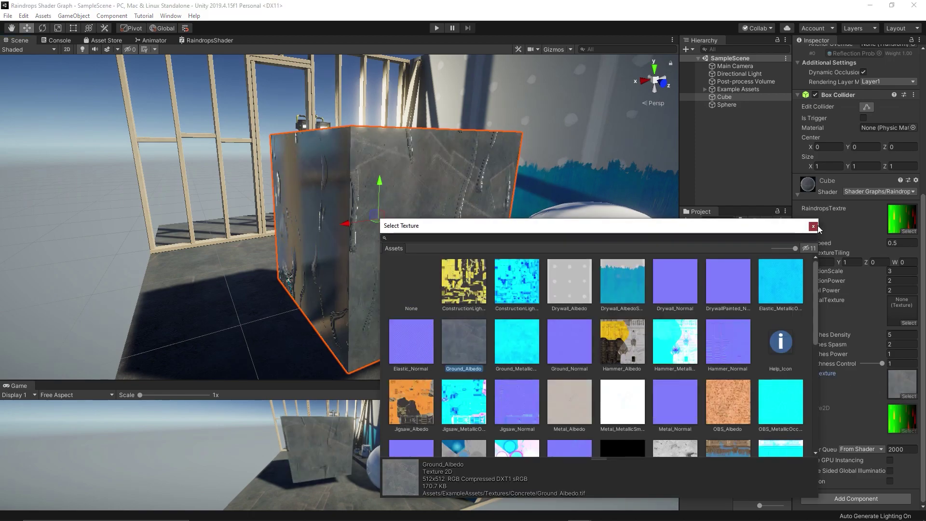
pyautogui.click(813, 226)
# - Run the scene and raise the Cube material's Splotches Density to 11.87 while viewing the cube's top face
pyautogui.moveTo(585, 203); pyautogui.dragTo(566, 206, button='right')
pyautogui.press('d')
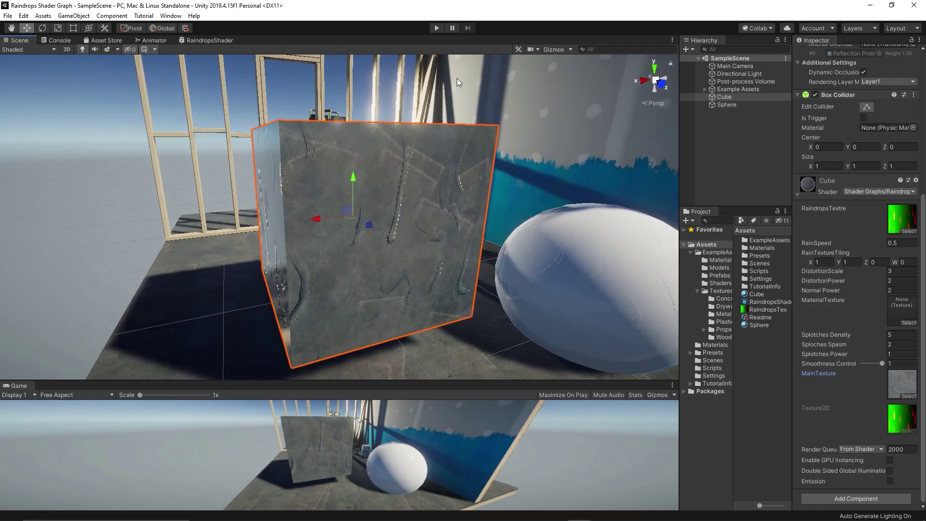
pyautogui.click(434, 27)
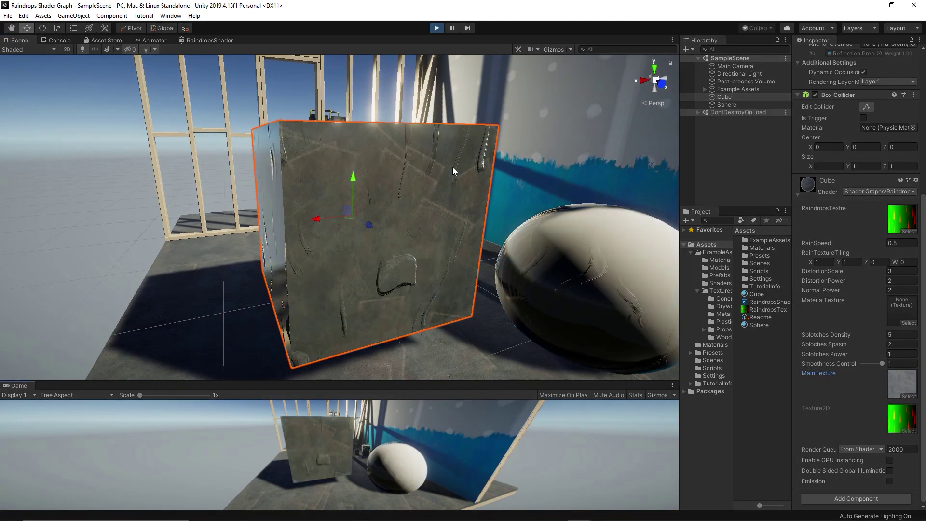
pyautogui.moveTo(432, 183); pyautogui.dragTo(402, 249, button='right')
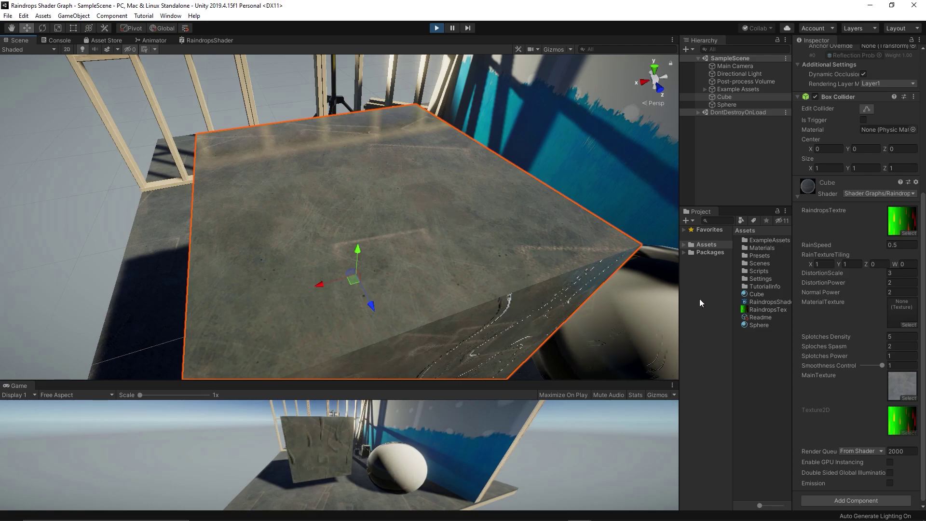
pyautogui.moveTo(856, 337); pyautogui.dragTo(7, 347)
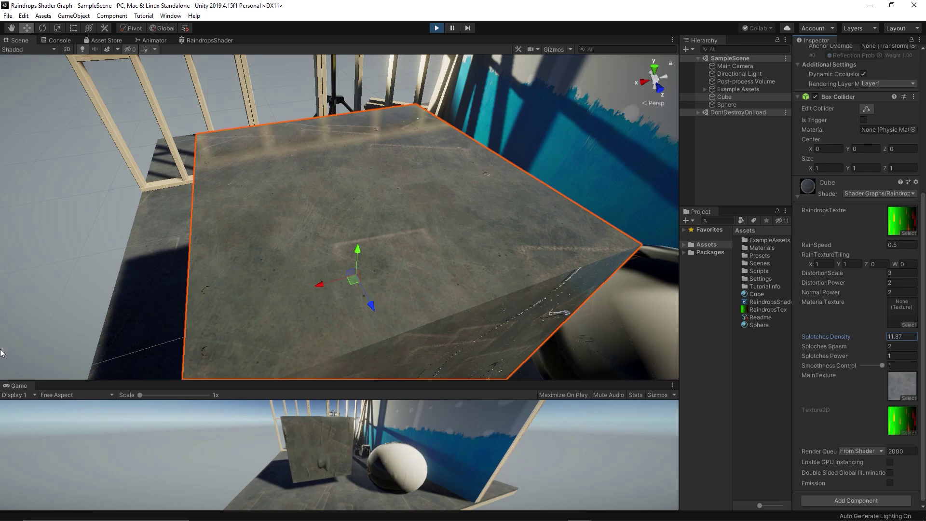
# - Rotate the cube and examine the raindrops and splotches on its faces from several angles
pyautogui.moveTo(468, 223); pyautogui.dragTo(621, 263, button='right')
pyautogui.moveTo(475, 286); pyautogui.dragTo(440, 275, button='right')
pyautogui.press('e')
pyautogui.moveTo(401, 242); pyautogui.dragTo(433, 232)
pyautogui.moveTo(433, 233); pyautogui.dragTo(280, 155, button='right')
pyautogui.moveTo(268, 149); pyautogui.dragTo(301, 210)
pyautogui.moveTo(301, 210); pyautogui.dragTo(353, 193, button='right')
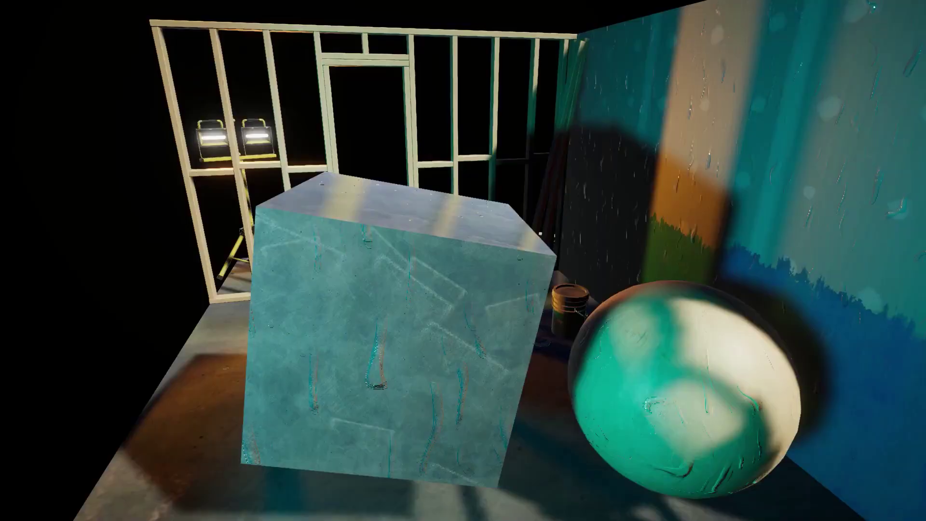